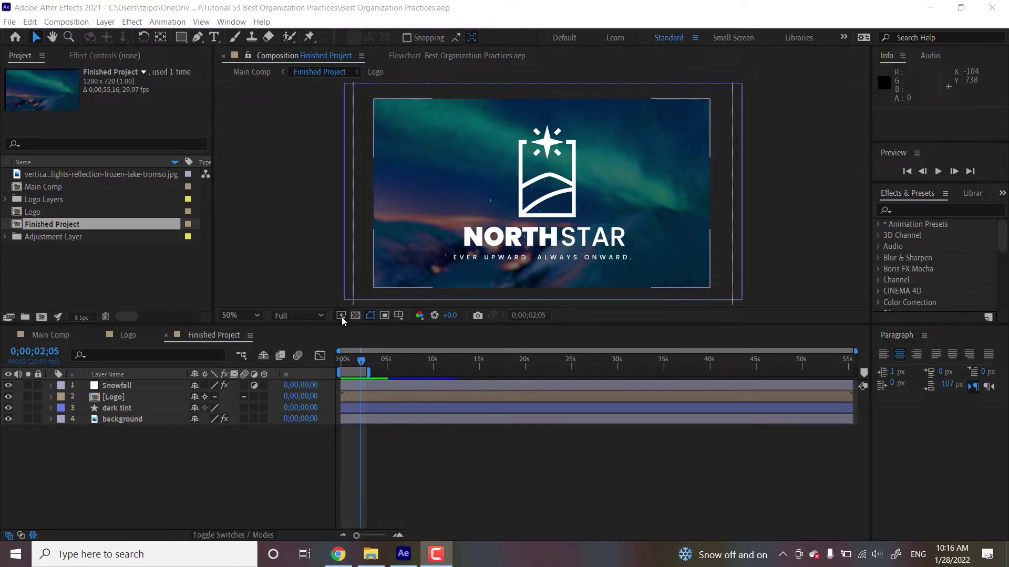
# Step: Turn off the Title/Action Safe guides and rewind the playhead to 0;00;00;00
pyautogui.click(370, 315)
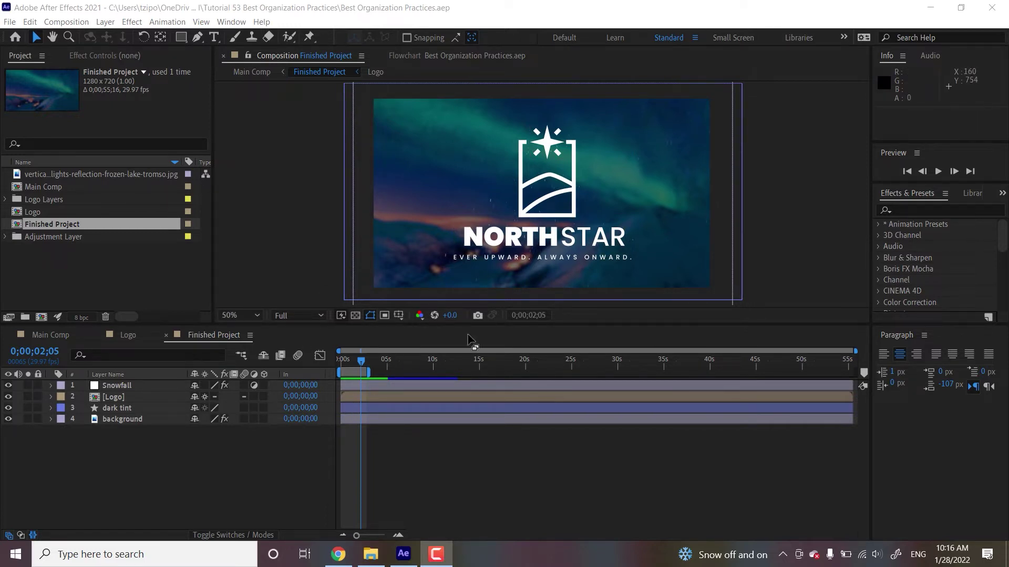
pyautogui.moveTo(349, 361); pyautogui.dragTo(337, 364)
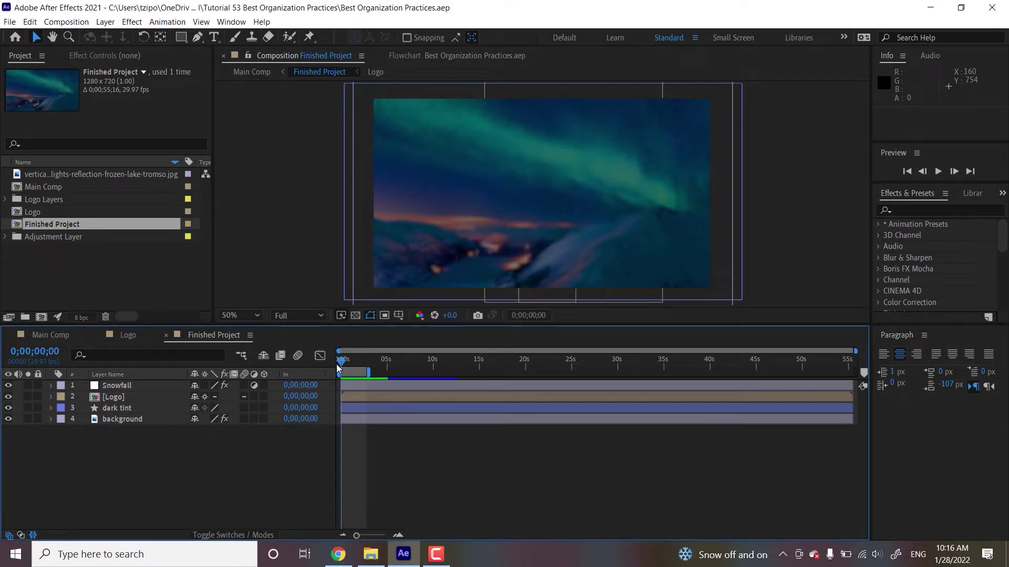
# Step: Play and stop a preview of the NorthStar logo animation, then switch to Main Comp
pyautogui.click(939, 171)
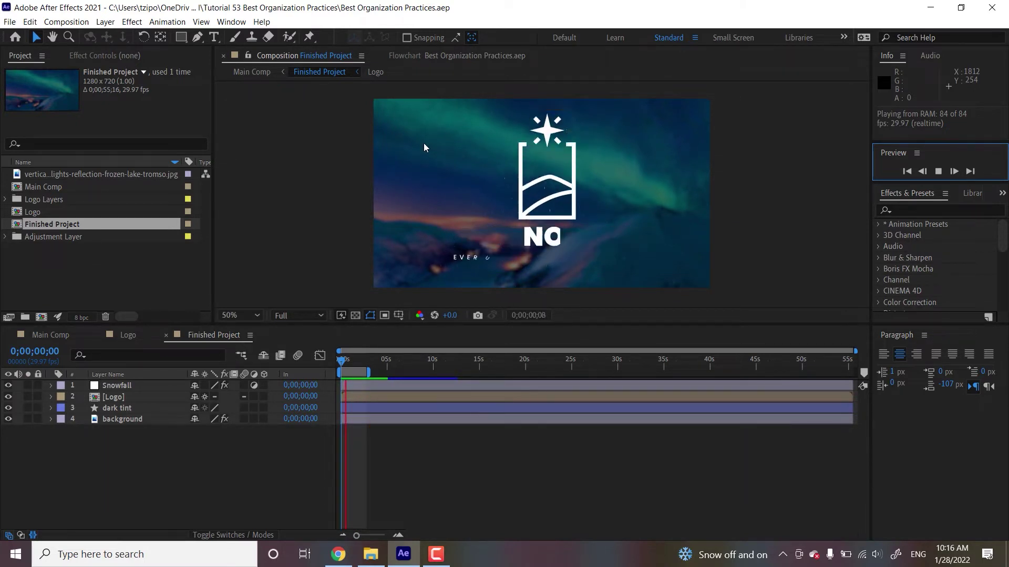
pyautogui.click(317, 219)
pyautogui.click(252, 71)
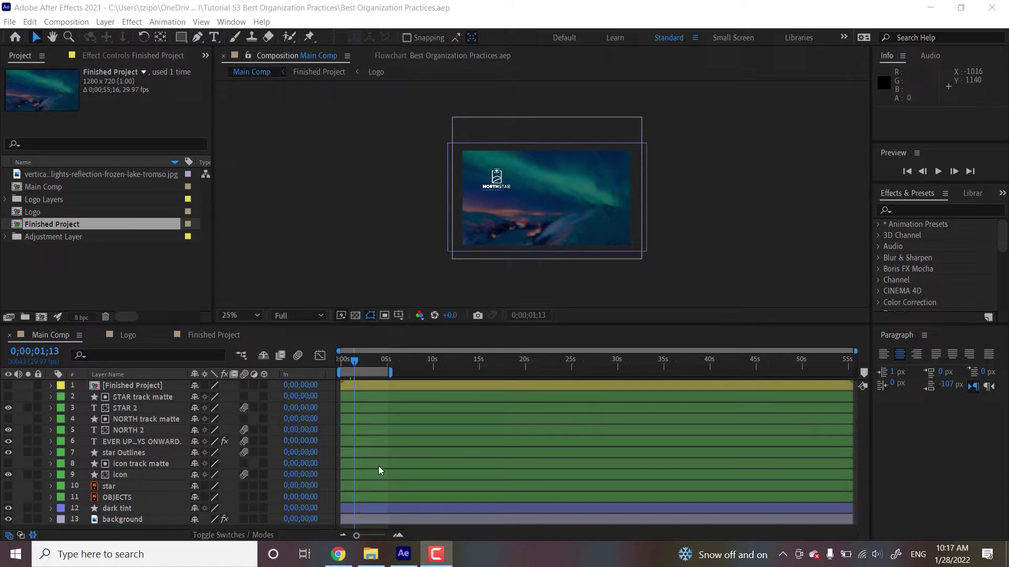
# Step: Rename the northern-lights JPG in the Assets folder to 'Frozen Landscape'
pyautogui.click(370, 554)
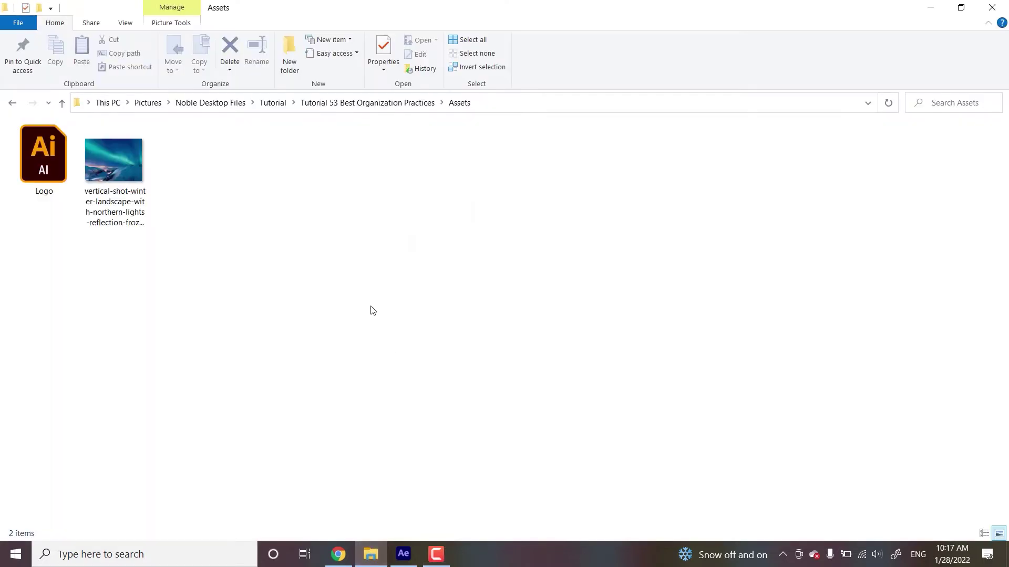
pyautogui.click(117, 179)
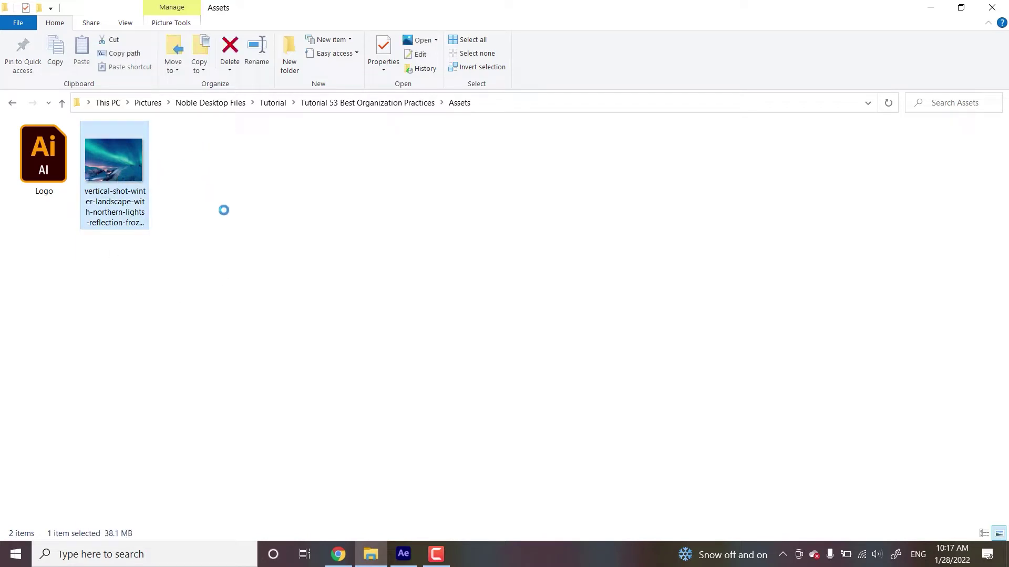
pyautogui.click(88, 320)
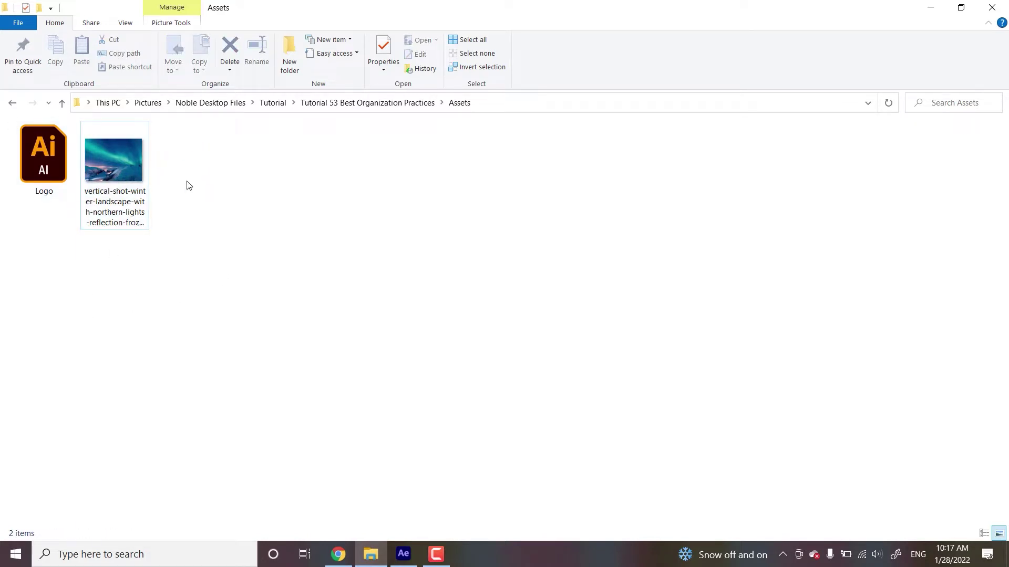
pyautogui.click(126, 185)
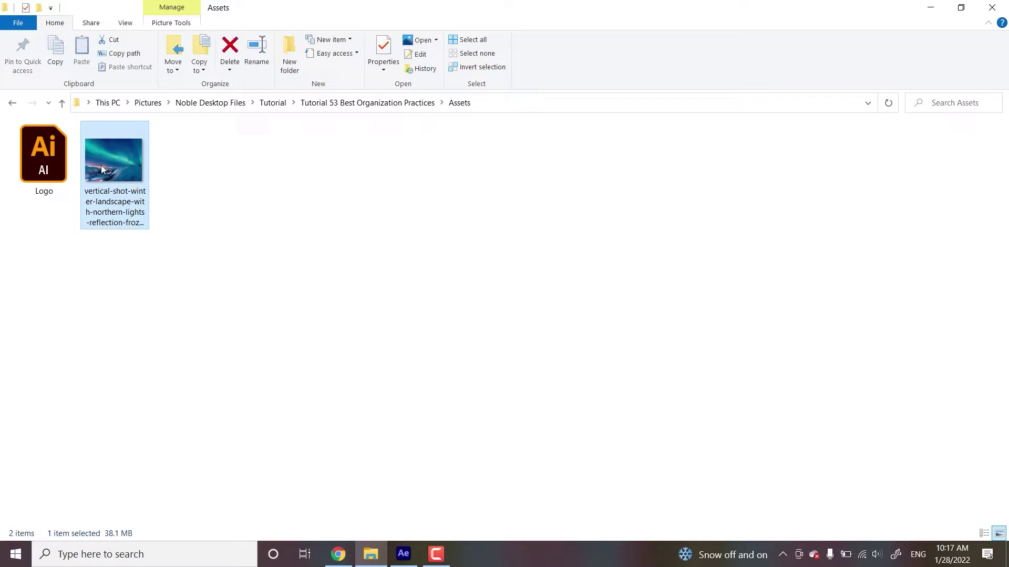
pyautogui.doubleClick(102, 169)
pyautogui.rightClick(127, 205)
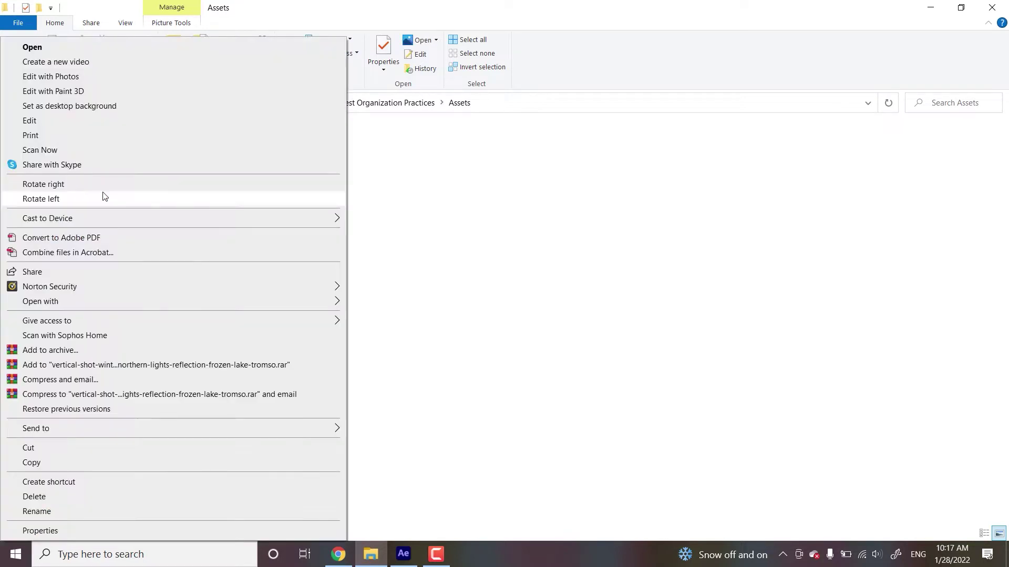
pyautogui.click(33, 513)
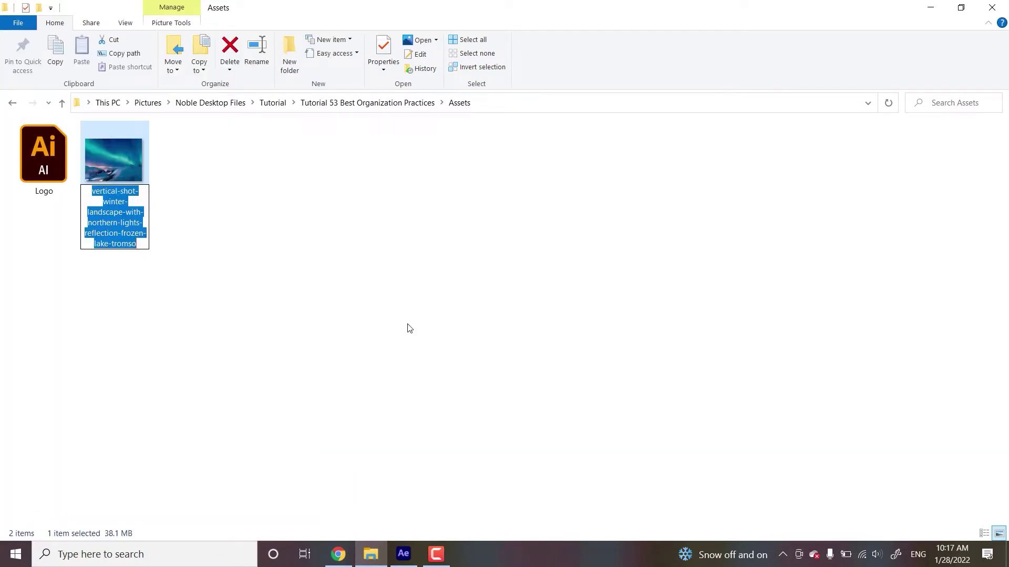
pyautogui.write('Froz')
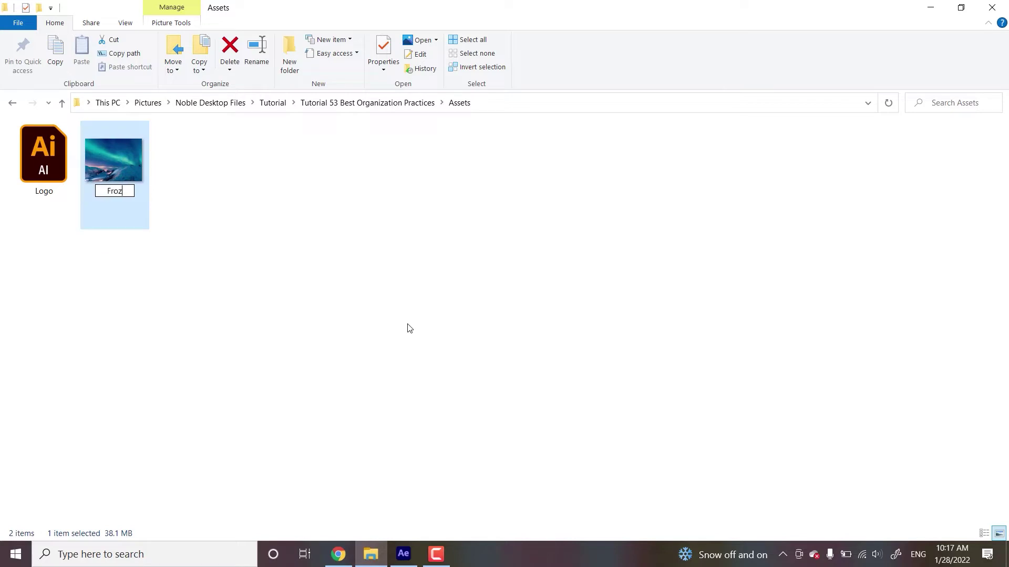
pyautogui.write('en Landscape')
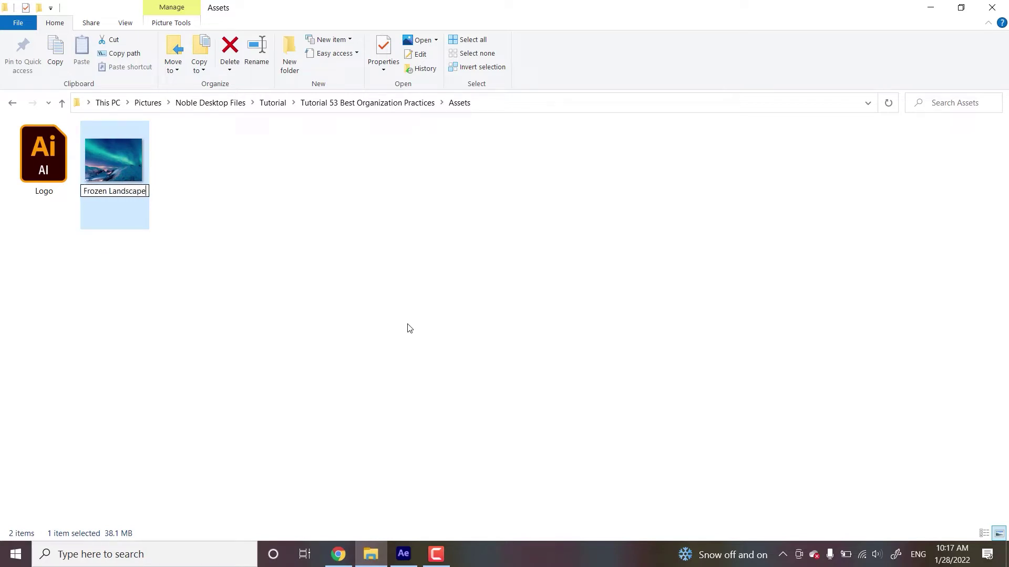
pyautogui.press('Return')
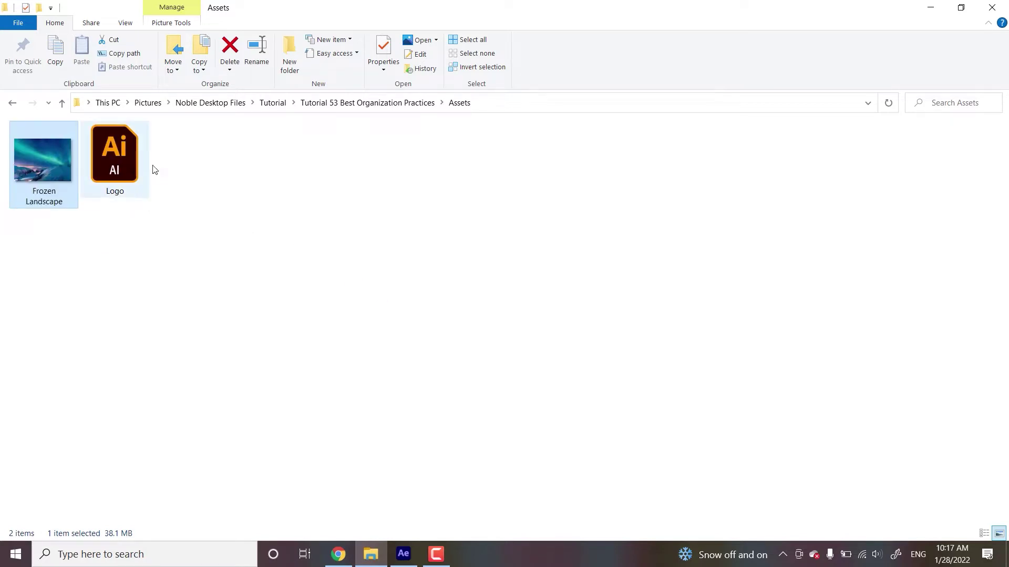
# Step: Dismiss the missing-file warning, select the northern-lights footage and scrub to 0;00;03;19
pyautogui.click(404, 554)
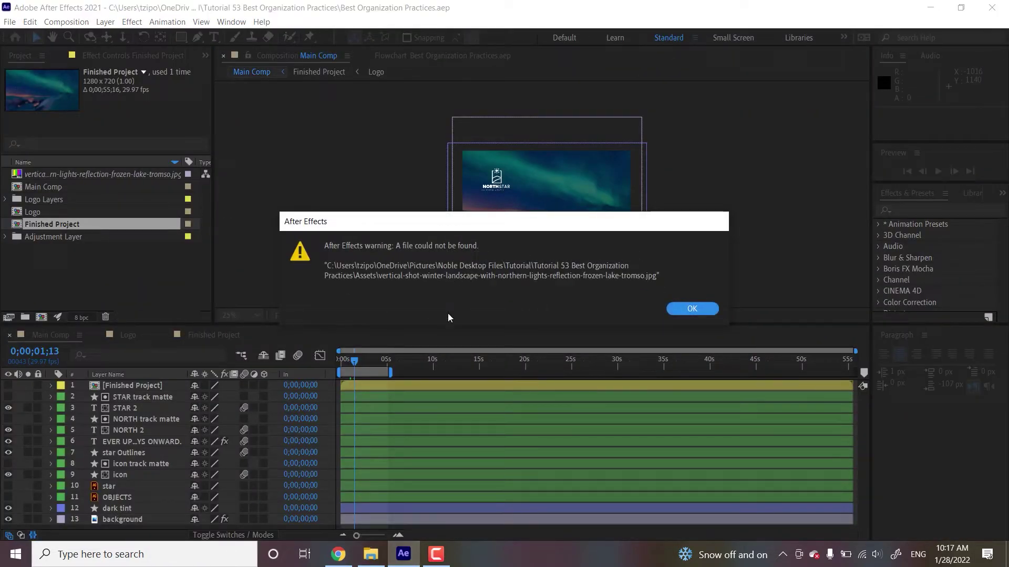
pyautogui.click(703, 309)
pyautogui.click(42, 174)
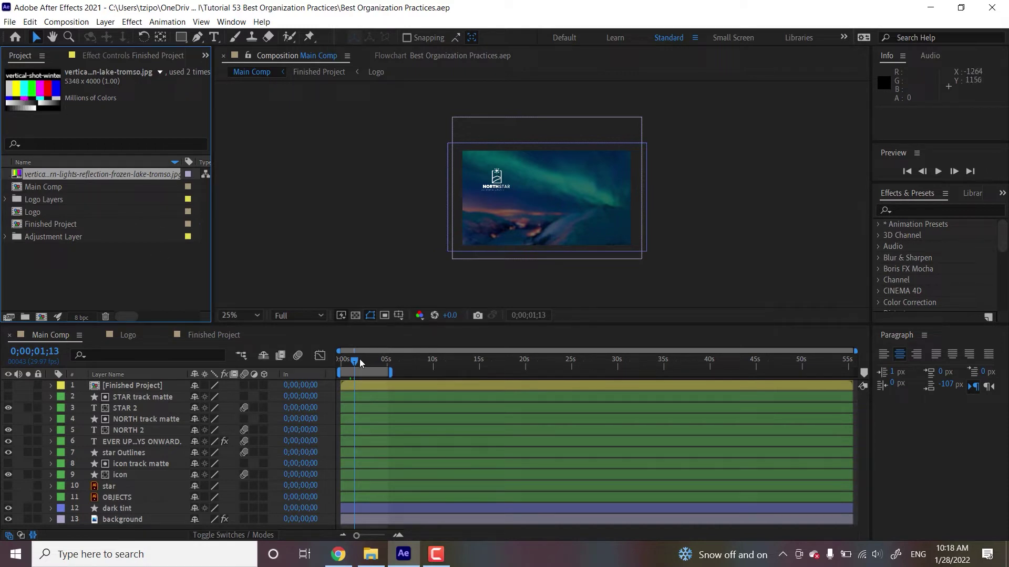
pyautogui.moveTo(359, 358); pyautogui.dragTo(374, 361)
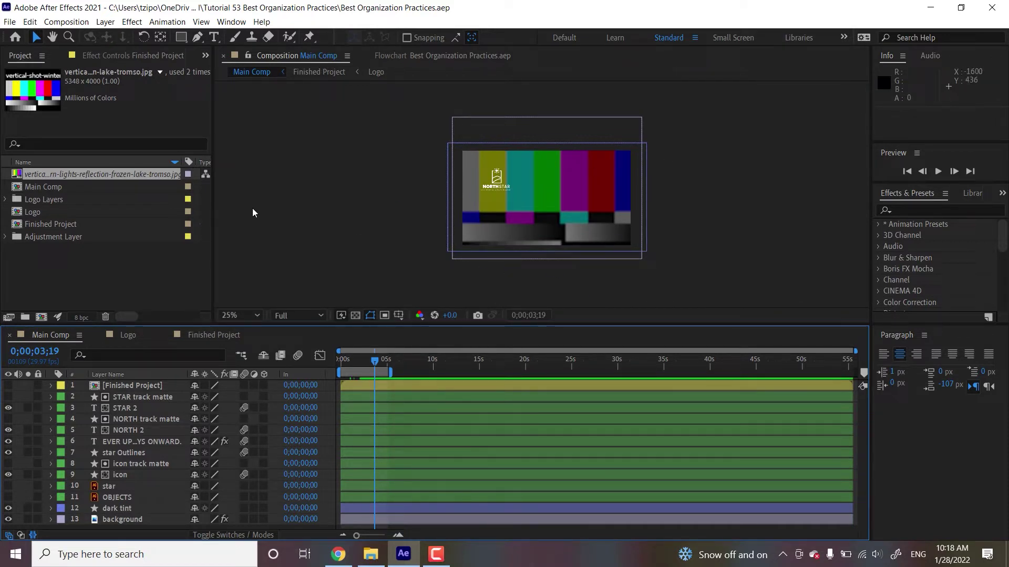
# Step: Replace the footage with Frozen Landscape from Tutorial 53 > Assets and check it at 0;00;02;15
pyautogui.rightClick(68, 172)
pyautogui.moveTo(182, 272)
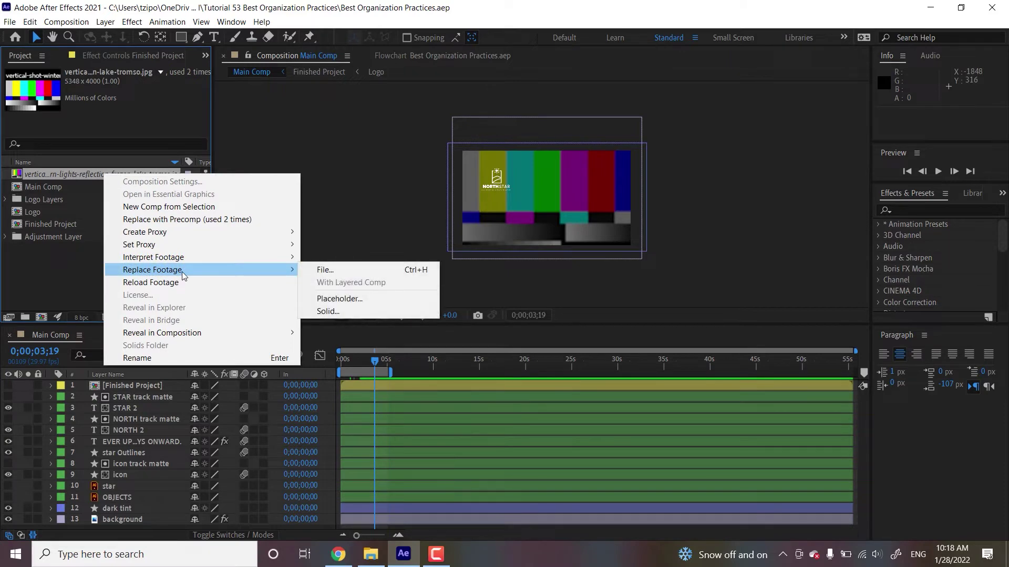
pyautogui.click(325, 269)
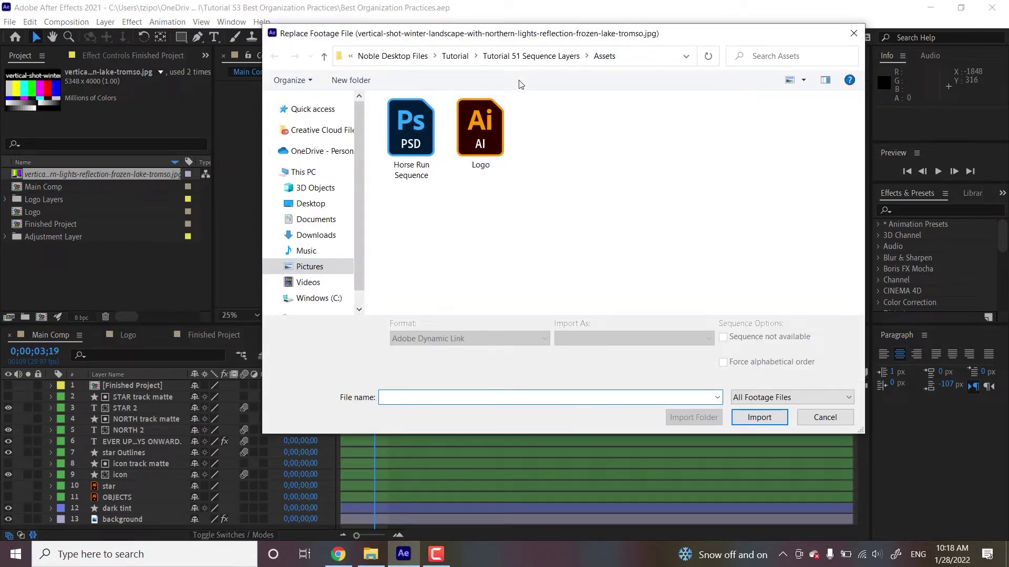
pyautogui.click(455, 56)
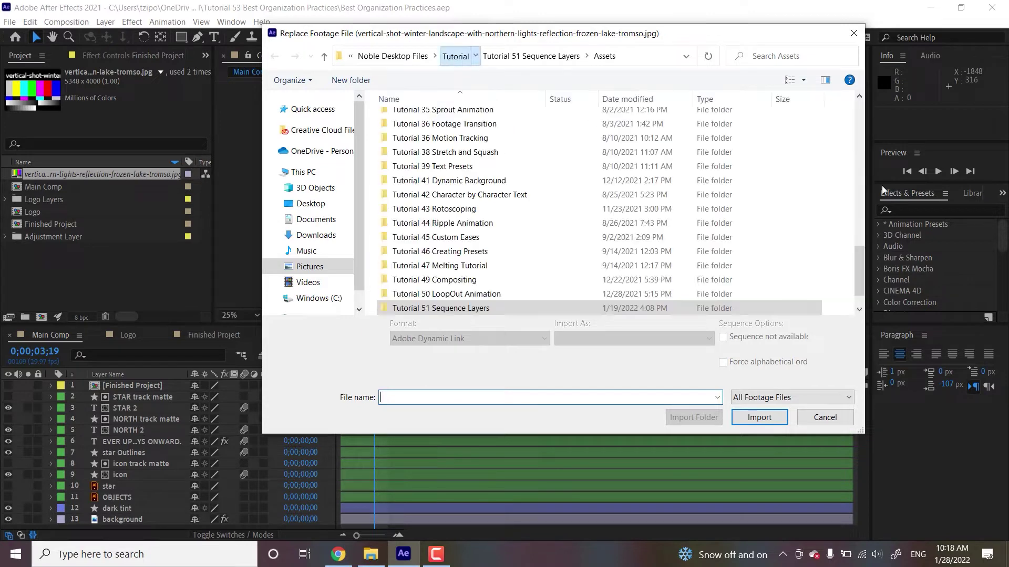
pyautogui.moveTo(862, 254); pyautogui.dragTo(862, 281)
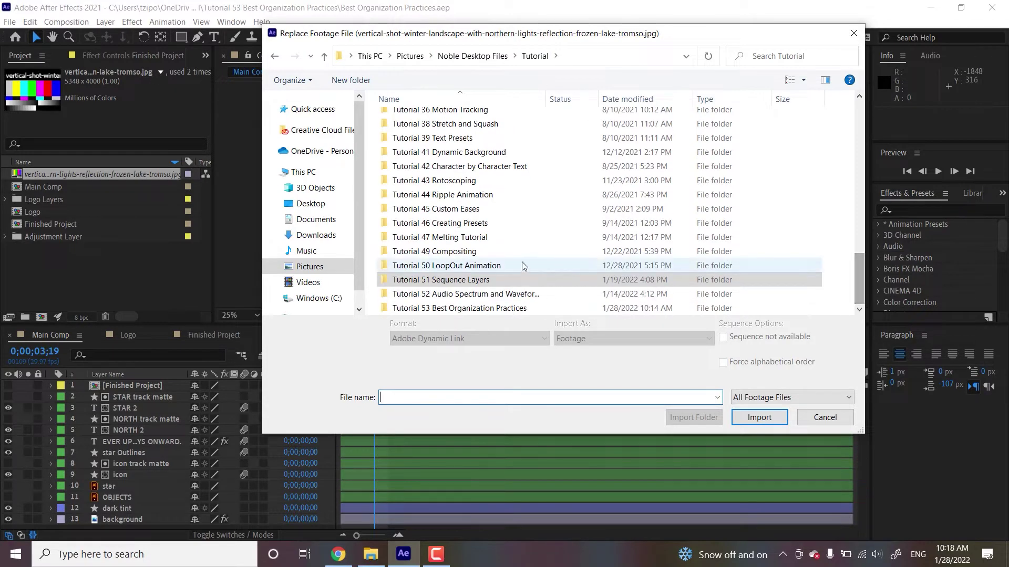
pyautogui.doubleClick(456, 311)
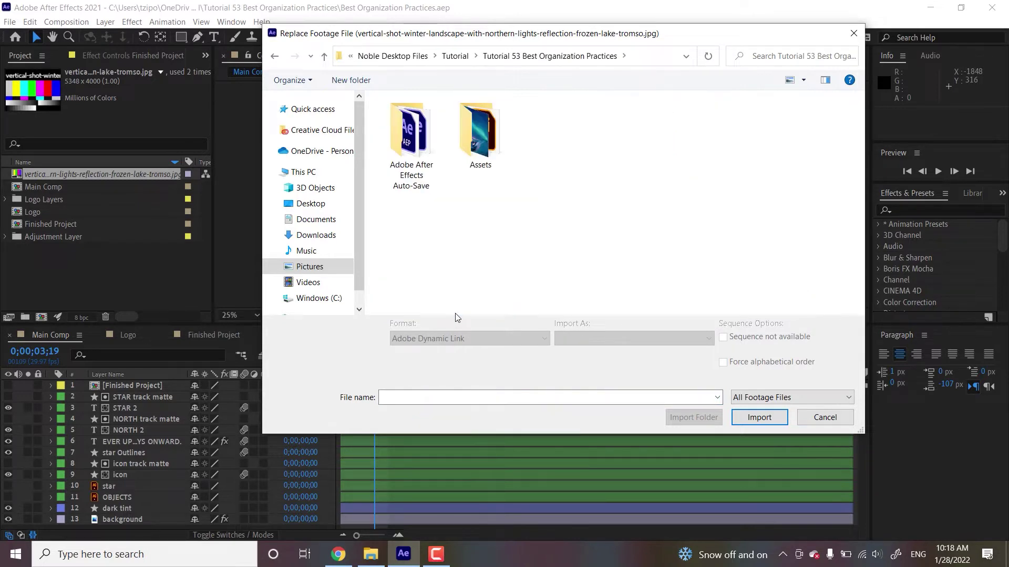
pyautogui.doubleClick(480, 127)
pyautogui.click(416, 146)
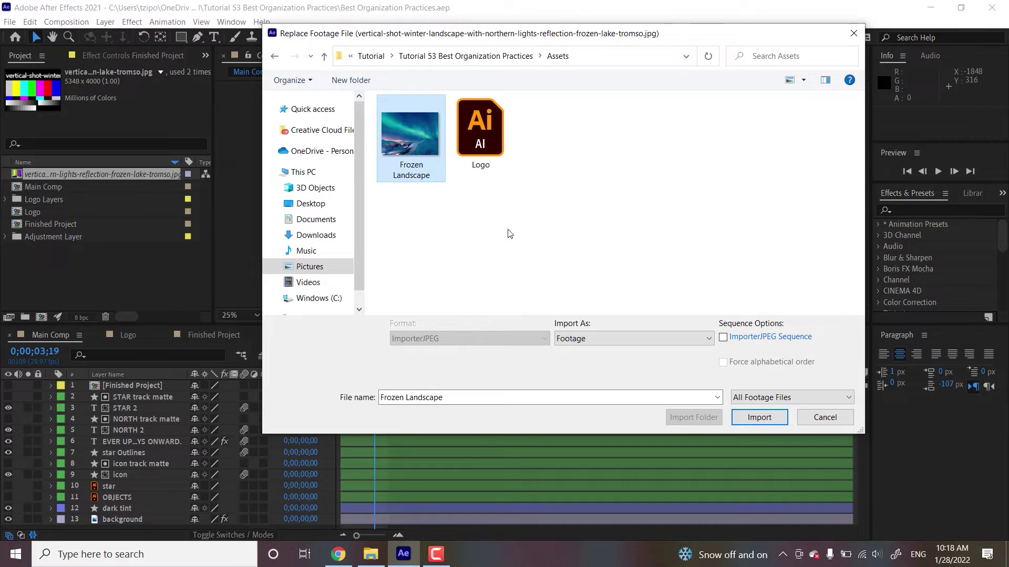
pyautogui.click(767, 421)
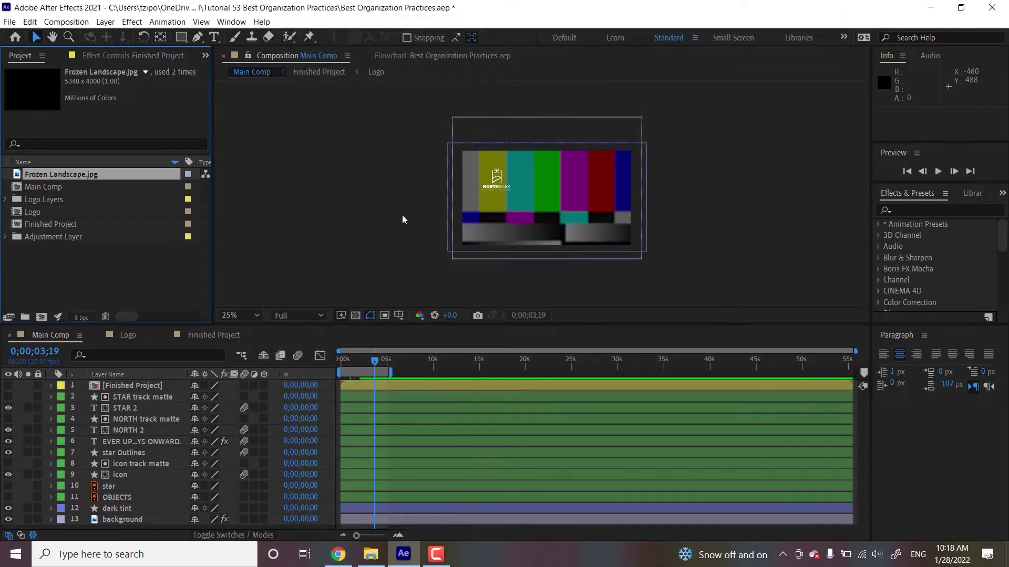
pyautogui.moveTo(375, 360); pyautogui.dragTo(364, 363)
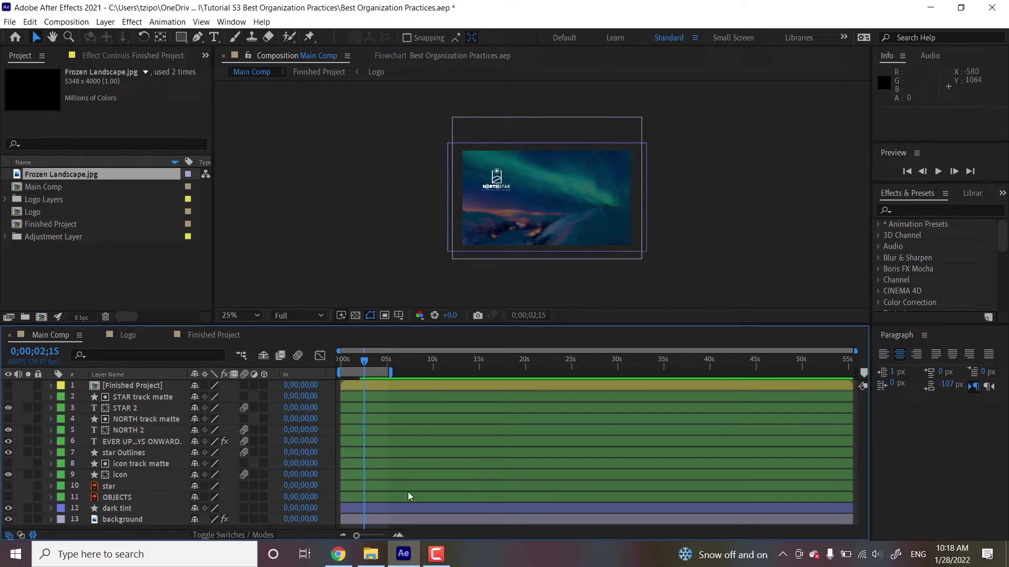
# Step: Move Frozen Landscape and Logo from Assets into the Tutorial 53 Best Organization Practices folder
pyautogui.click(370, 555)
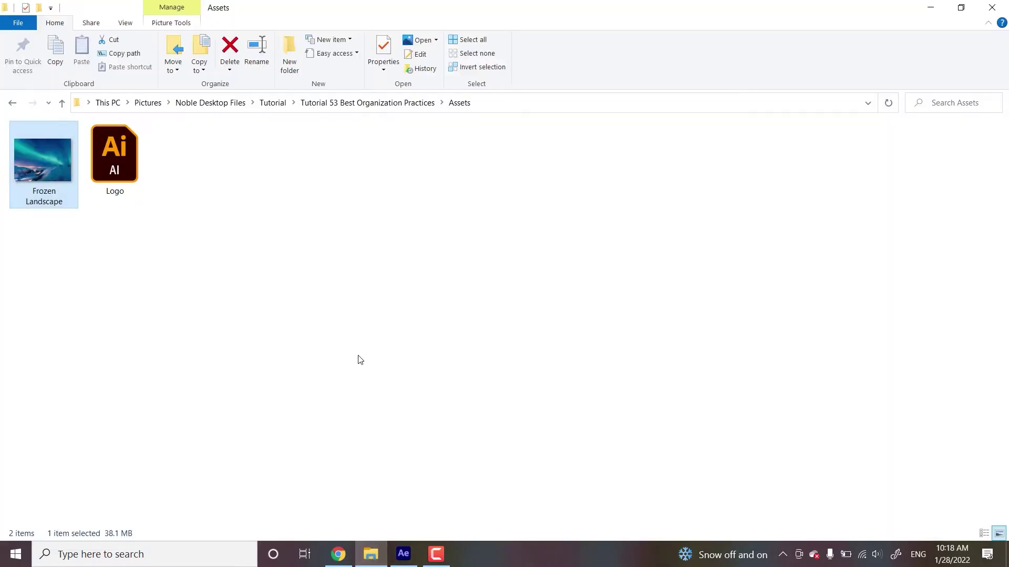
pyautogui.moveTo(199, 205); pyautogui.dragTo(80, 124)
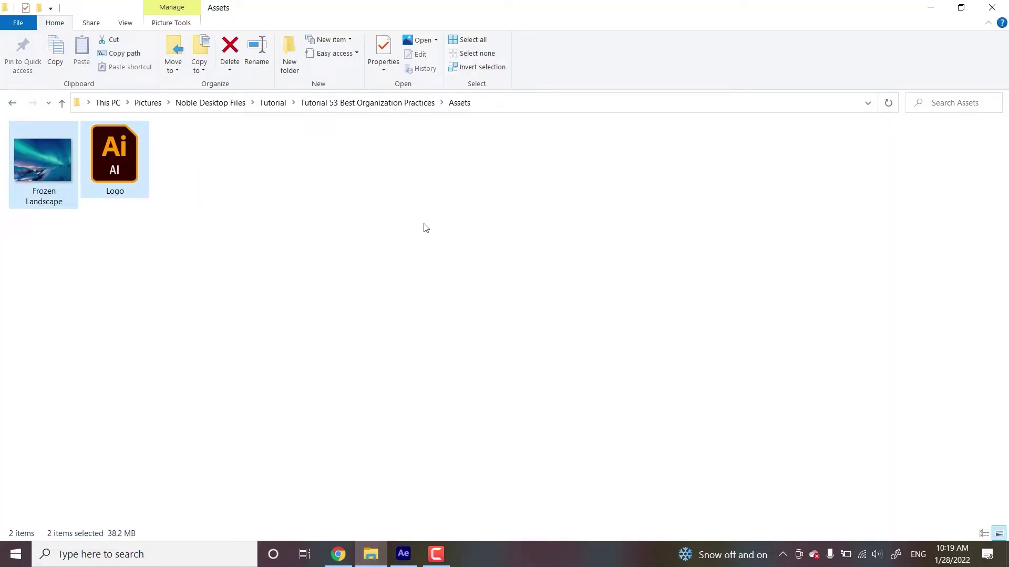
pyautogui.click(351, 105)
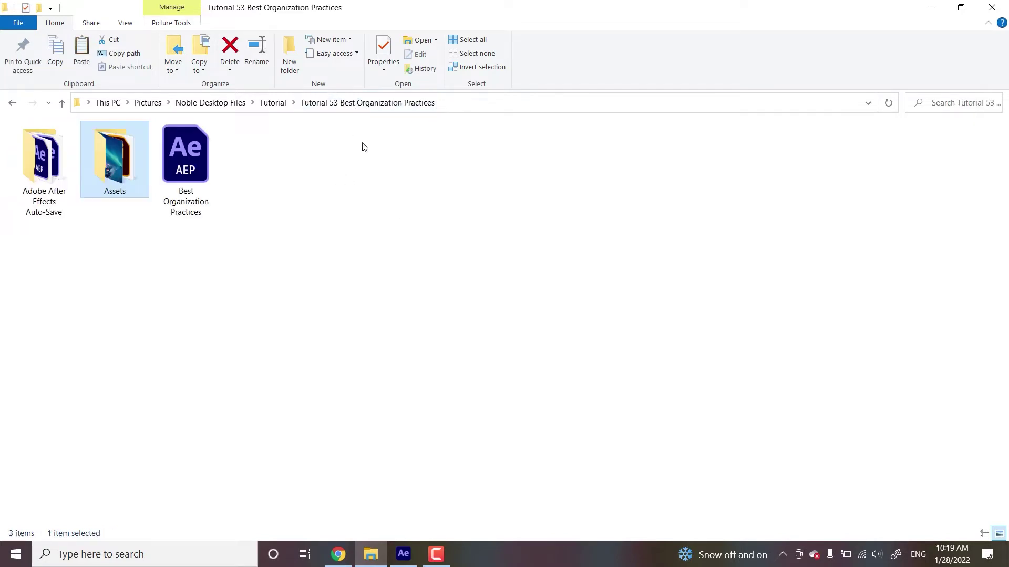
pyautogui.click(357, 213)
pyautogui.hotkey('ctrl', 'v')
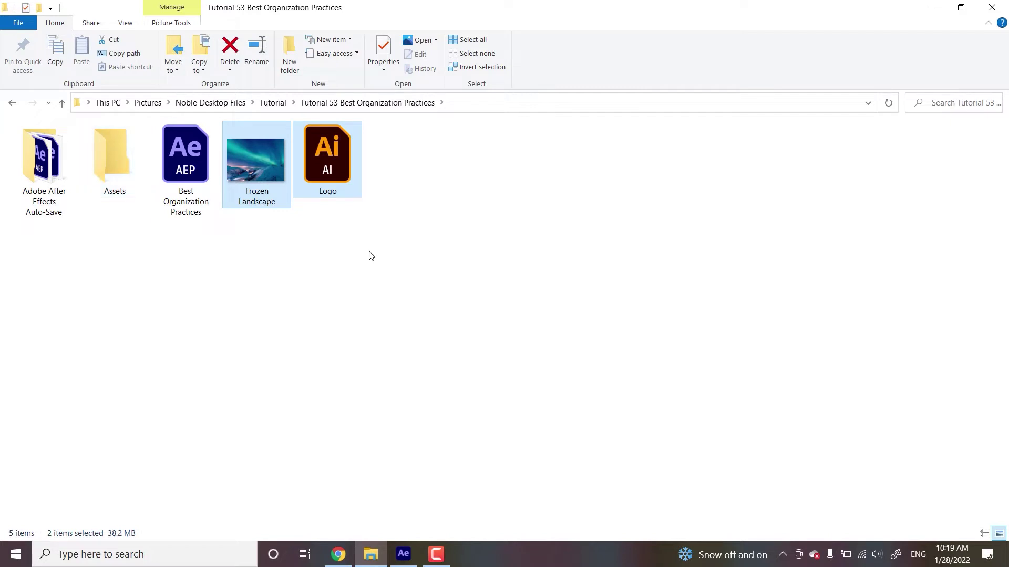
pyautogui.click(374, 261)
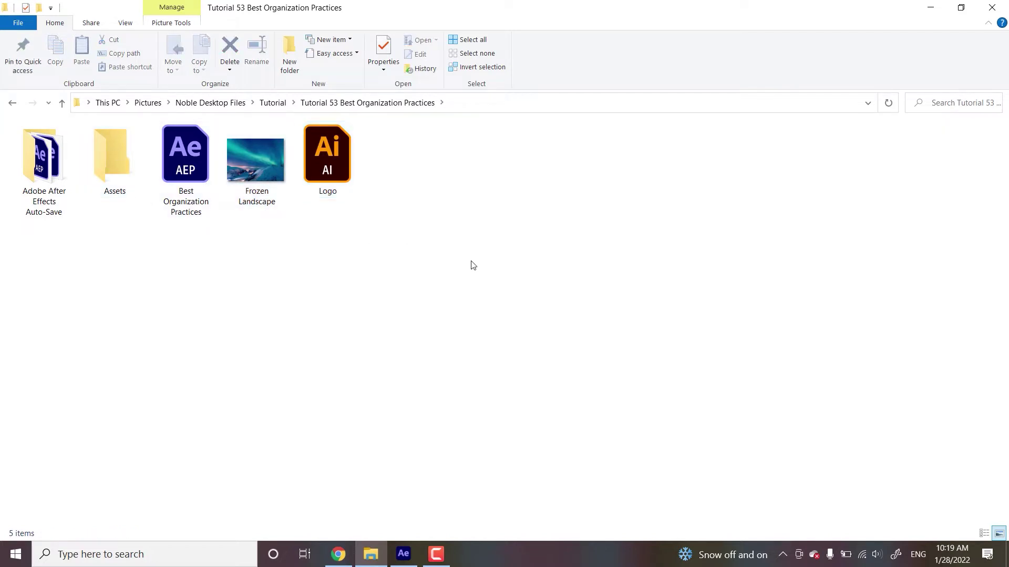
# Step: Dismiss the missing-files warning and scrub Main Comp around 0;00;01;04 to inspect the broken background
pyautogui.click(402, 551)
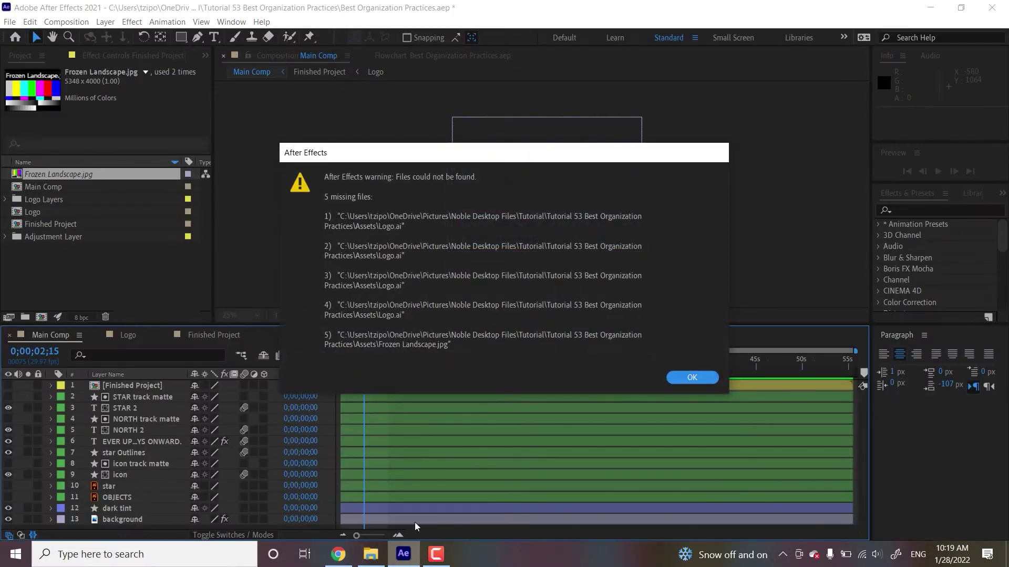
pyautogui.click(692, 377)
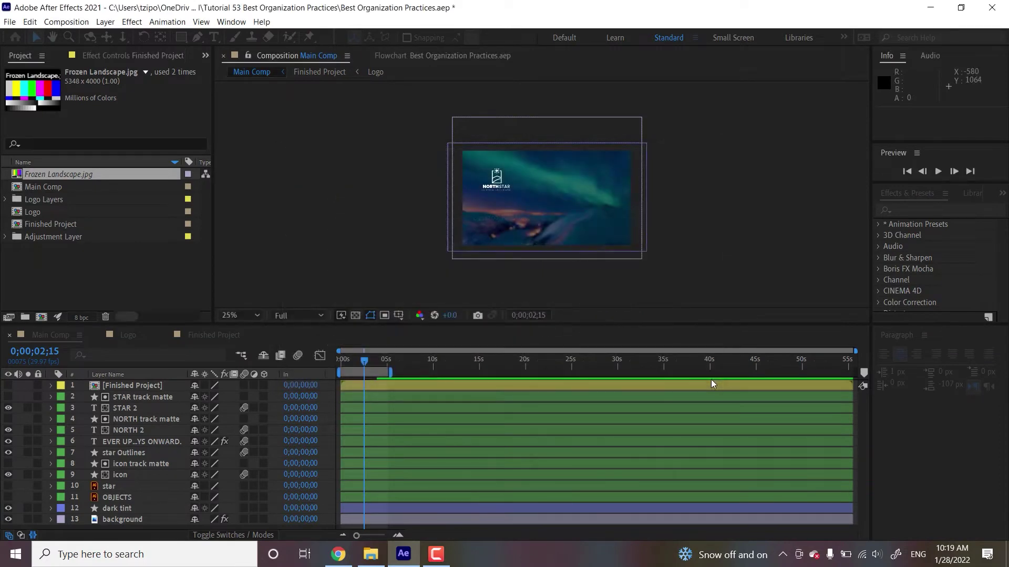
pyautogui.click(352, 360)
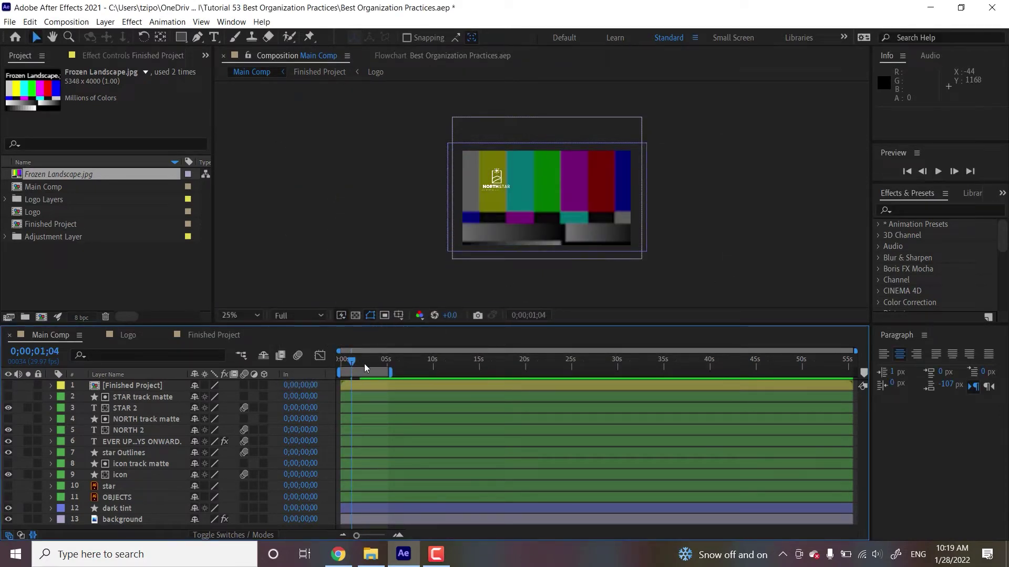
pyautogui.click(364, 362)
pyautogui.click(350, 362)
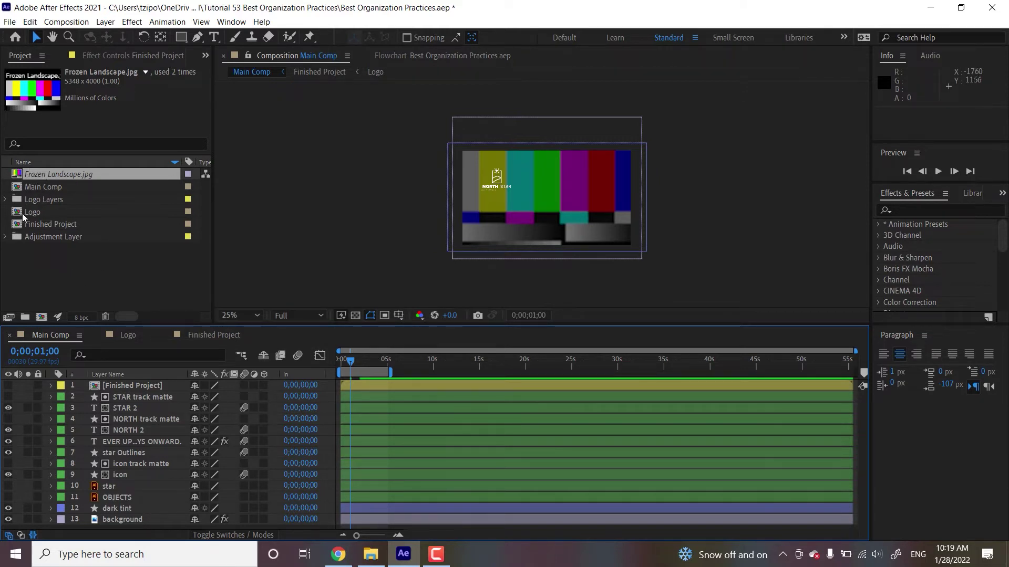
pyautogui.rightClick(48, 175)
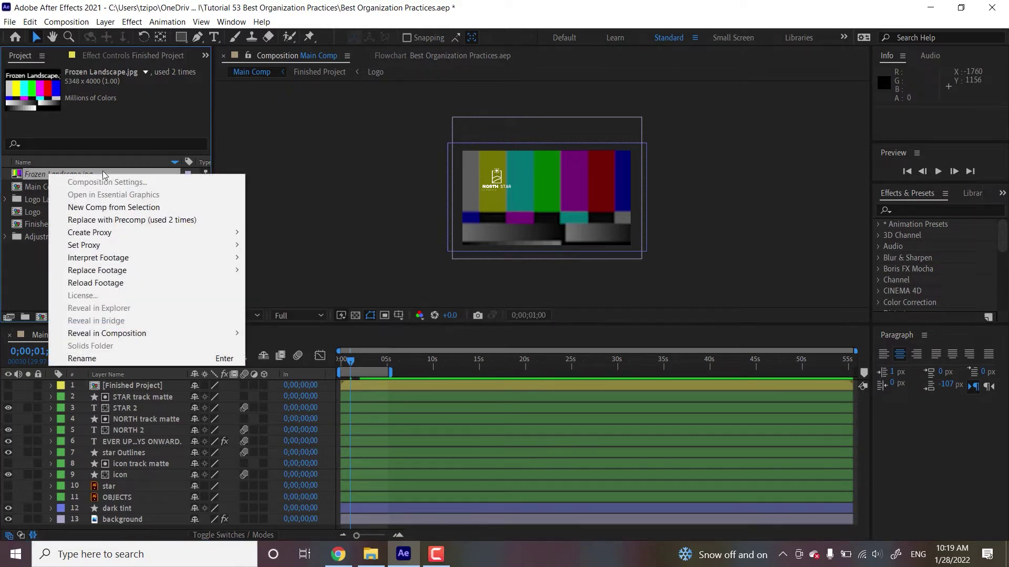
pyautogui.click(310, 191)
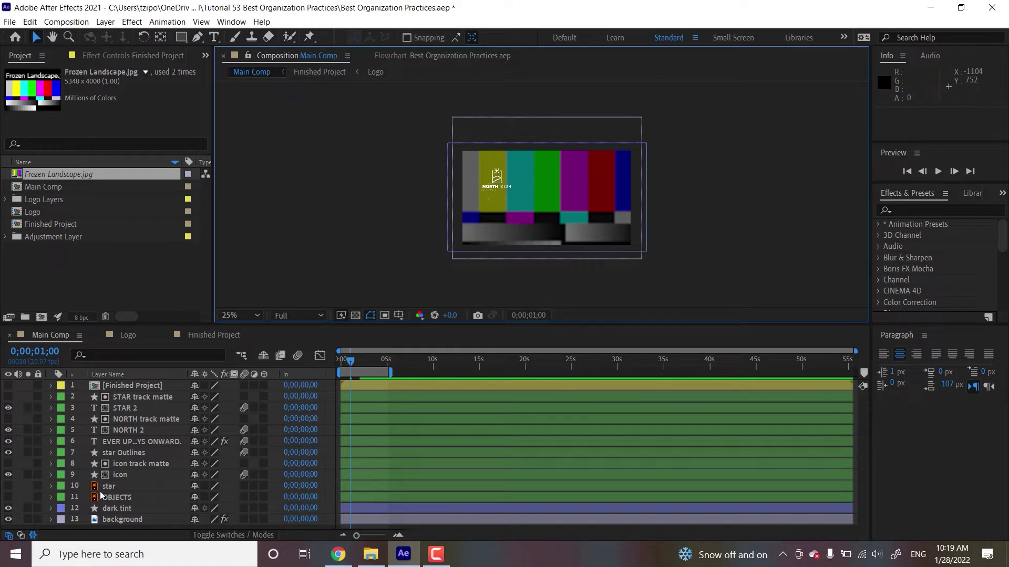
# Step: Make layer 10 'star' visible while keeping the text and star outline layers shown
pyautogui.click(8, 486)
pyautogui.moveTo(8, 453); pyautogui.dragTo(13, 399)
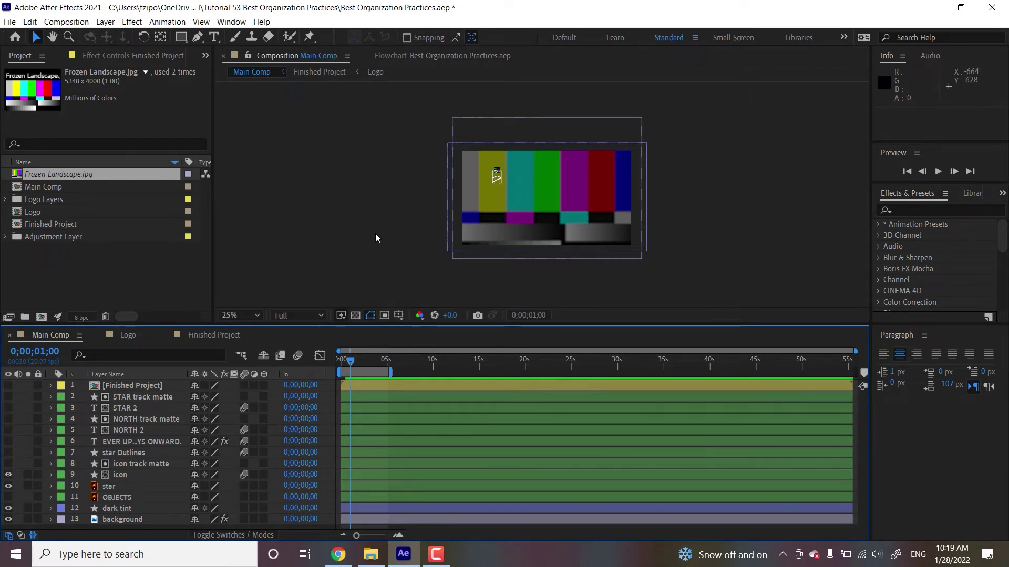
pyautogui.hotkey('ctrl', 'z')
# Step: Replace Frozen Landscape.jpg with the moved image in the Tutorial 53 Best Organization Practices folder
pyautogui.rightClick(57, 175)
pyautogui.moveTo(152, 272)
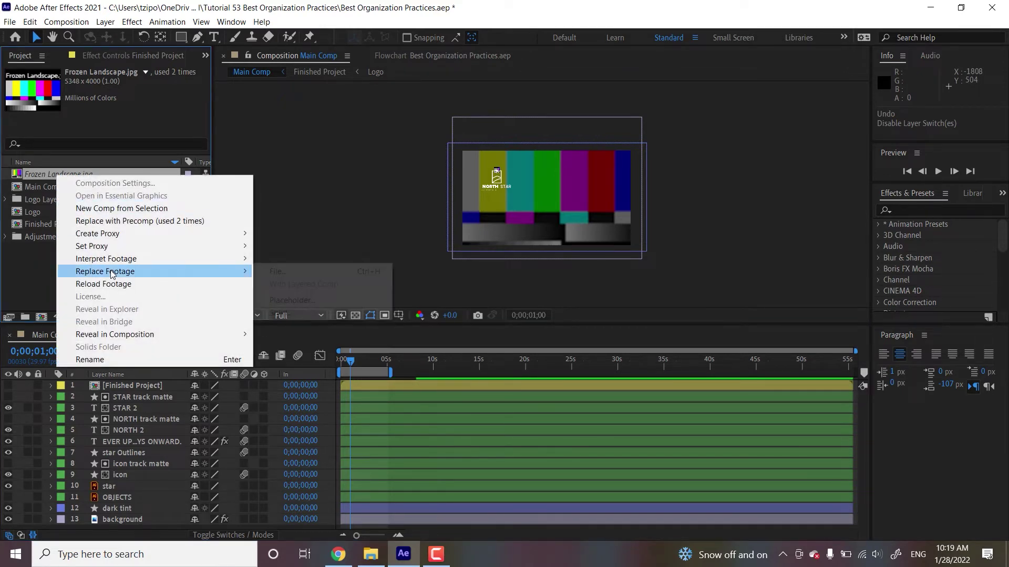
pyautogui.click(297, 272)
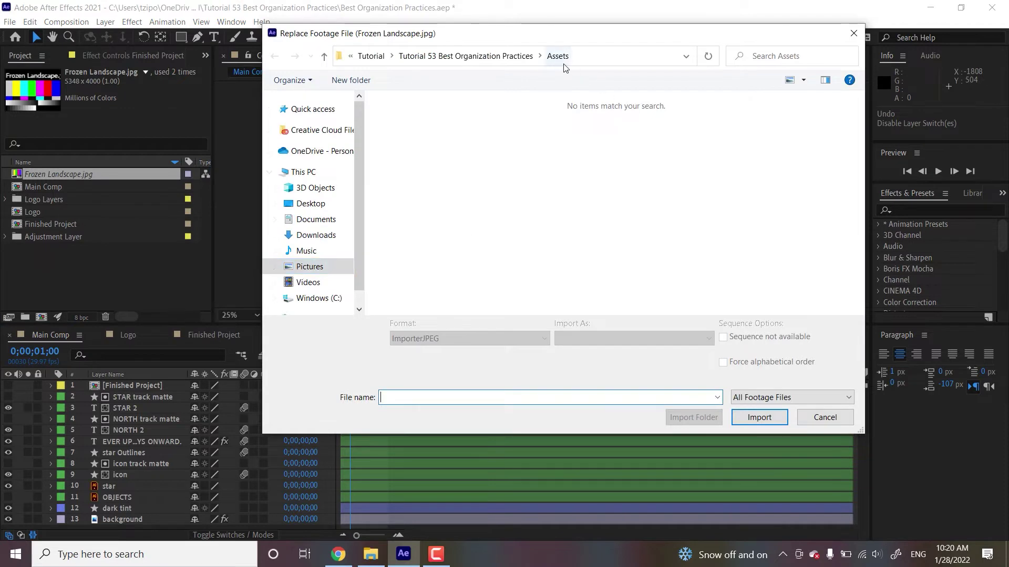
pyautogui.click(459, 59)
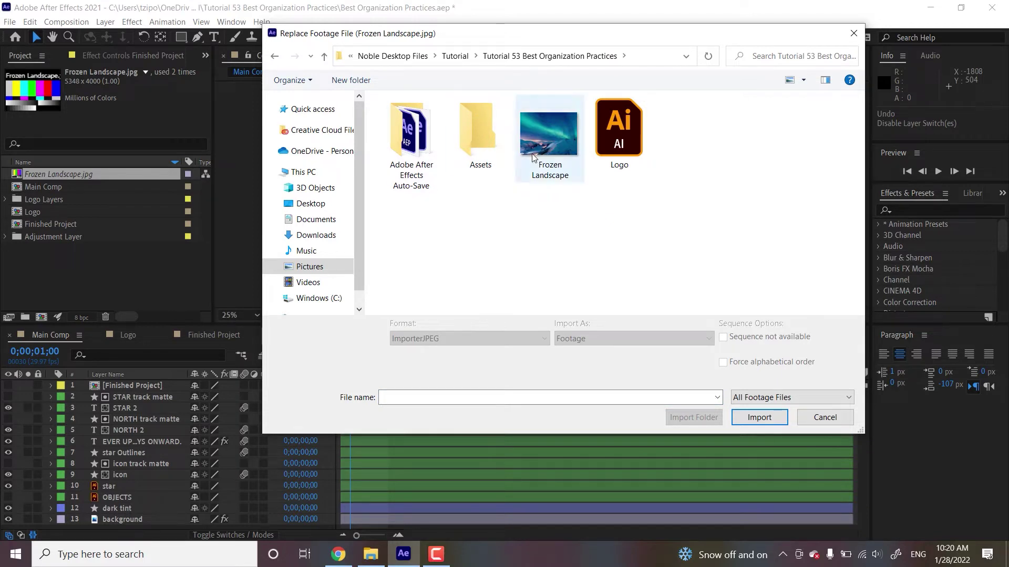
pyautogui.click(551, 144)
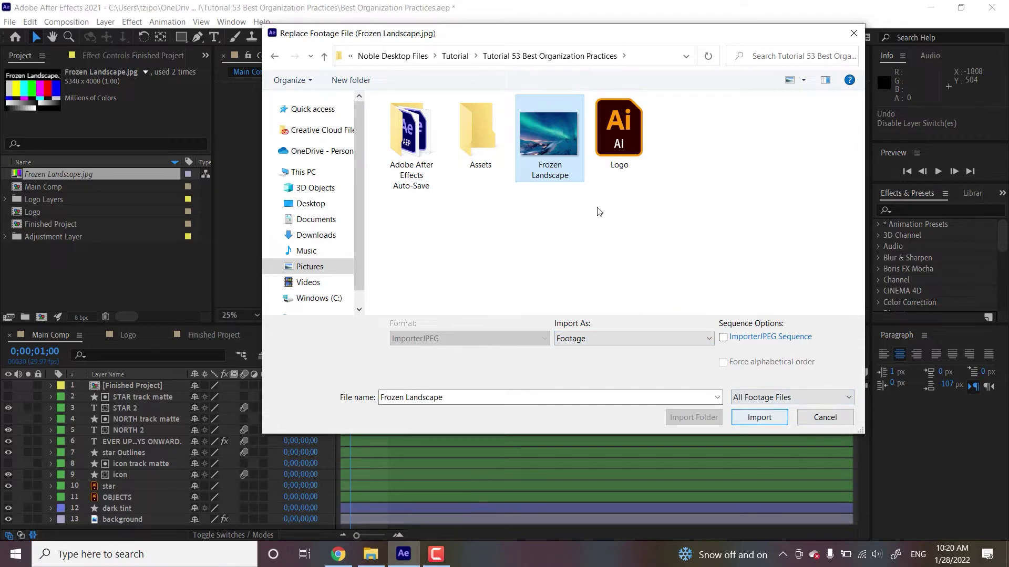
pyautogui.click(773, 421)
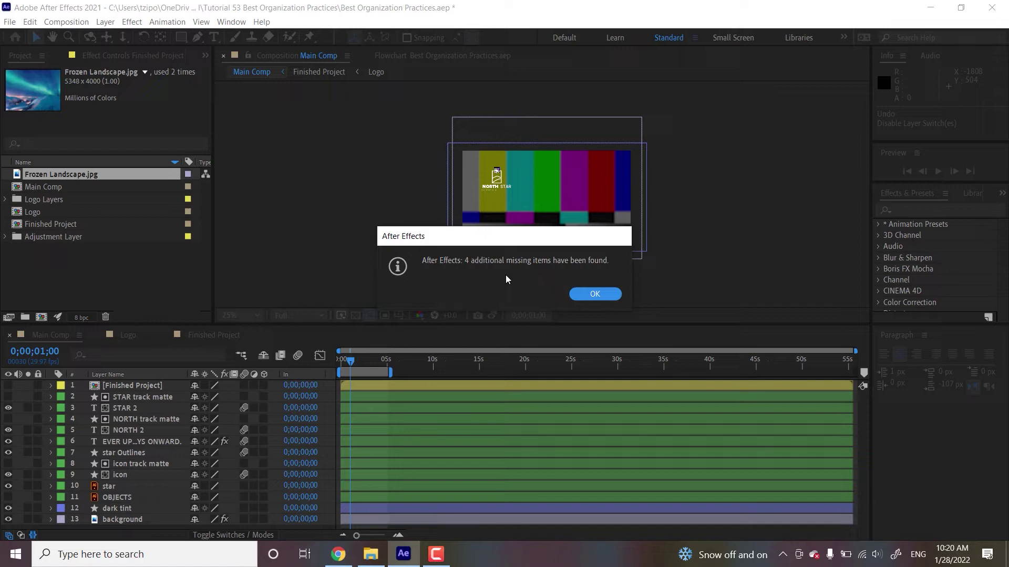
pyautogui.click(586, 296)
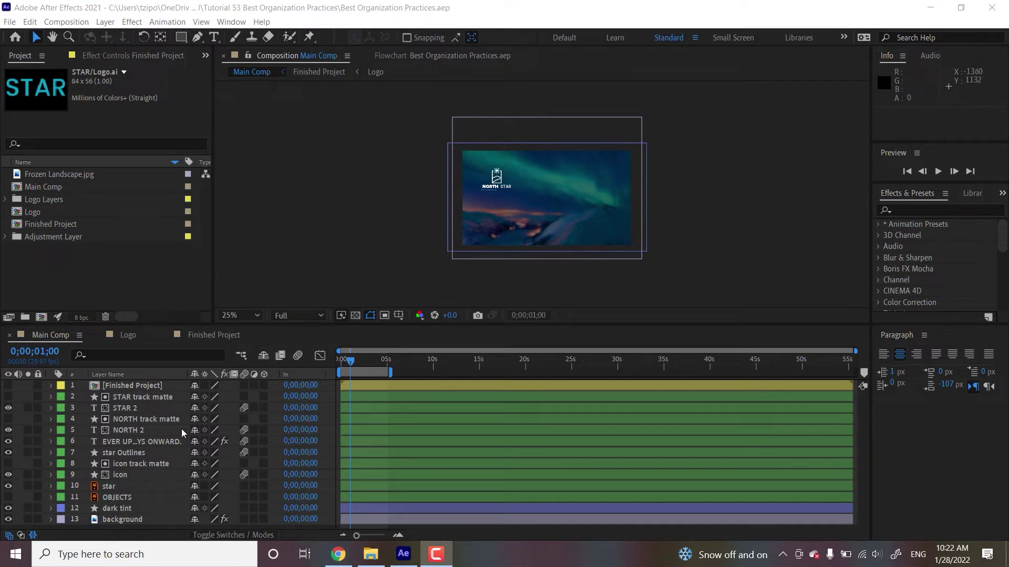
# Step: Pre-compose layers 2–11 into 'Star Logo Animation' and give that layer a pink label
pyautogui.click(113, 497)
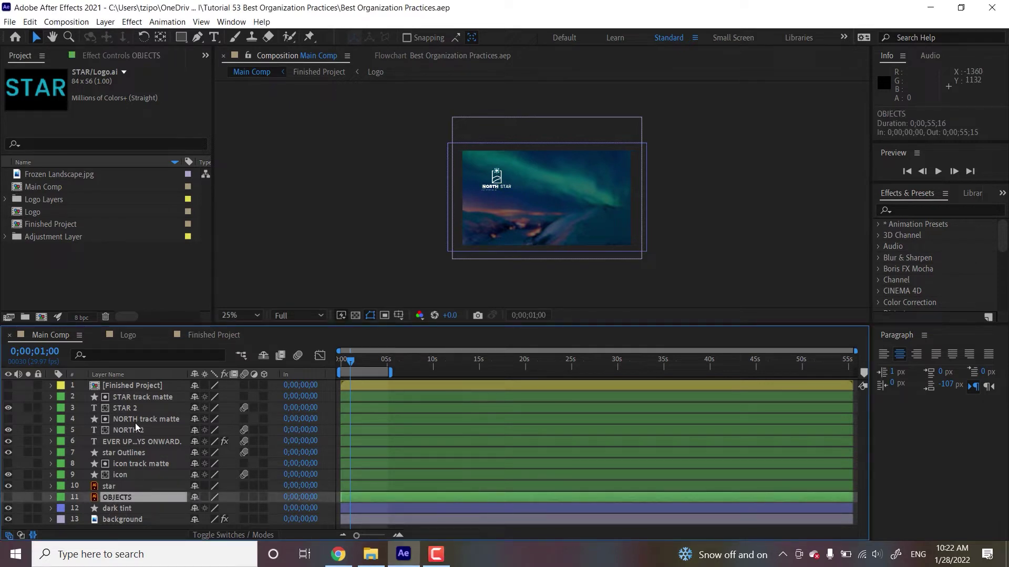
pyautogui.keyDown('shift'); pyautogui.click(129, 398); pyautogui.keyUp('shift')
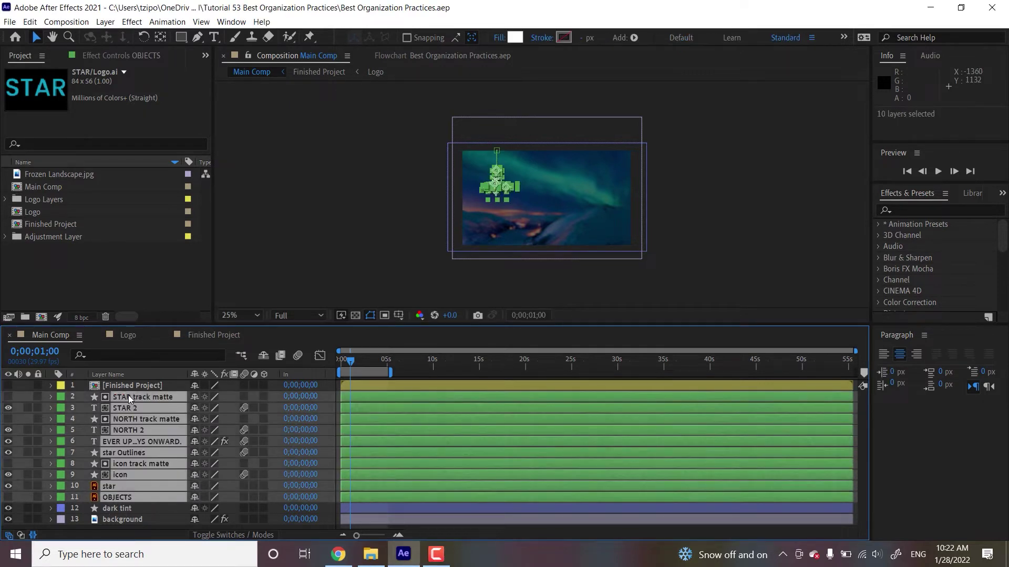
pyautogui.rightClick(360, 417)
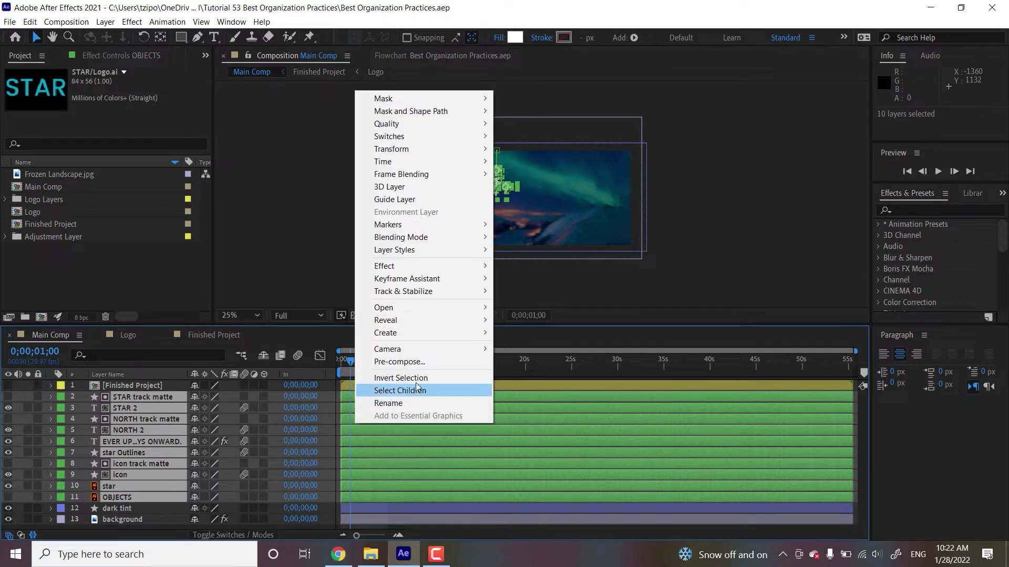
pyautogui.click(399, 362)
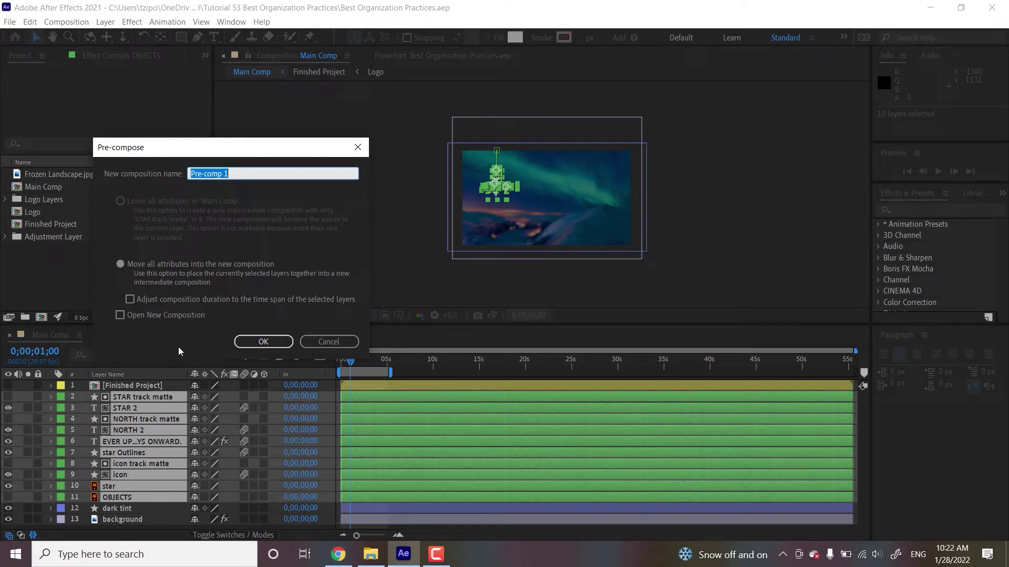
pyautogui.press('BackSpace')
pyautogui.write('Star Logo Animation')
pyautogui.press('Return')
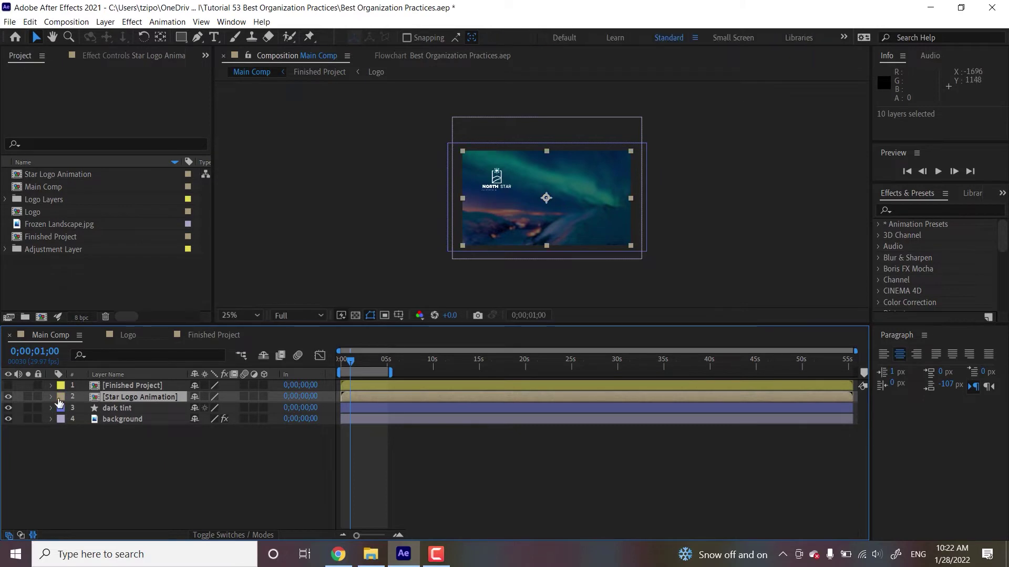
pyautogui.click(61, 396)
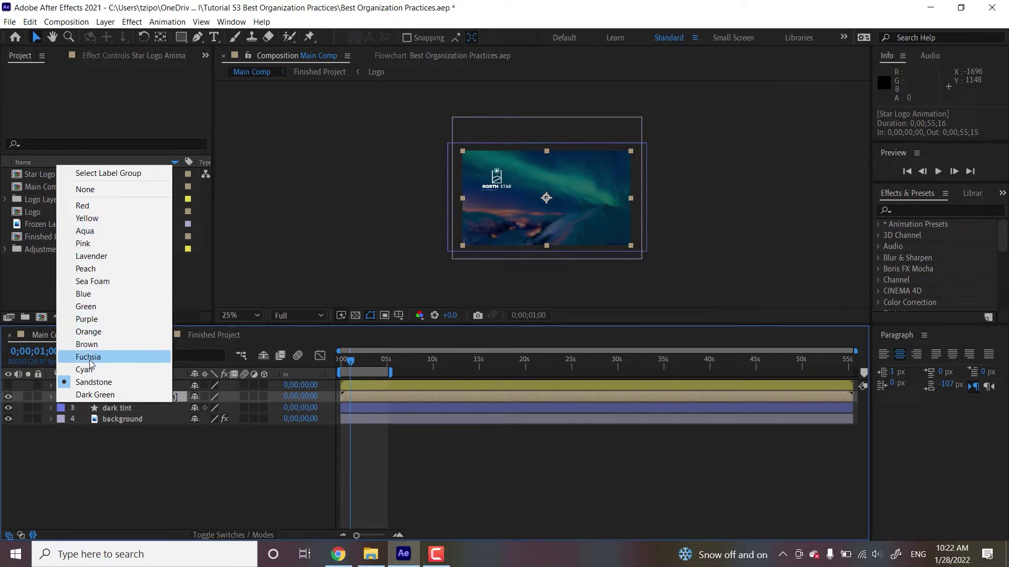
pyautogui.click(97, 243)
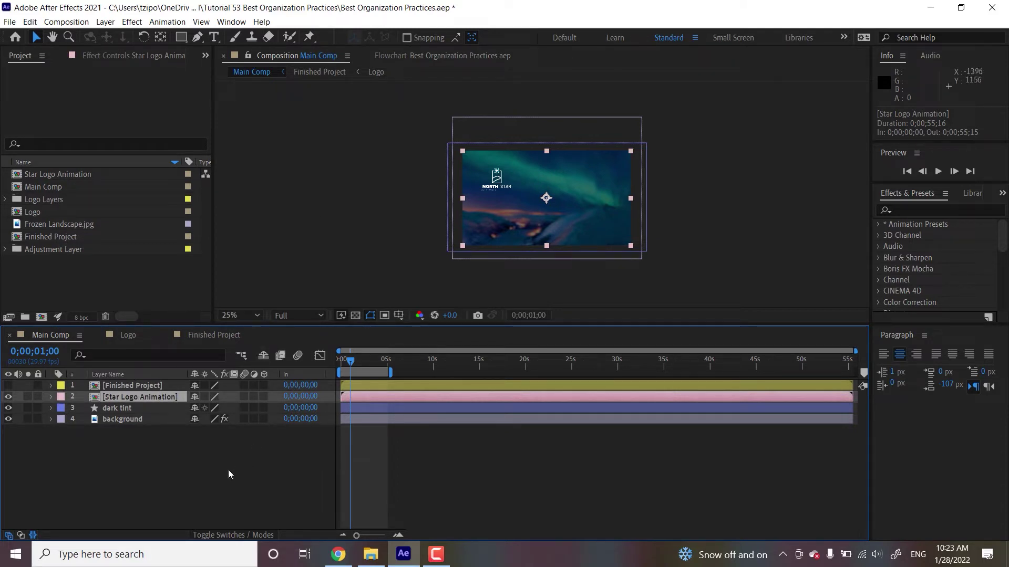
# Step: Move the precomp's anchor point onto the NORTH STAR logo with the Pan Behind tool
pyautogui.press('s')
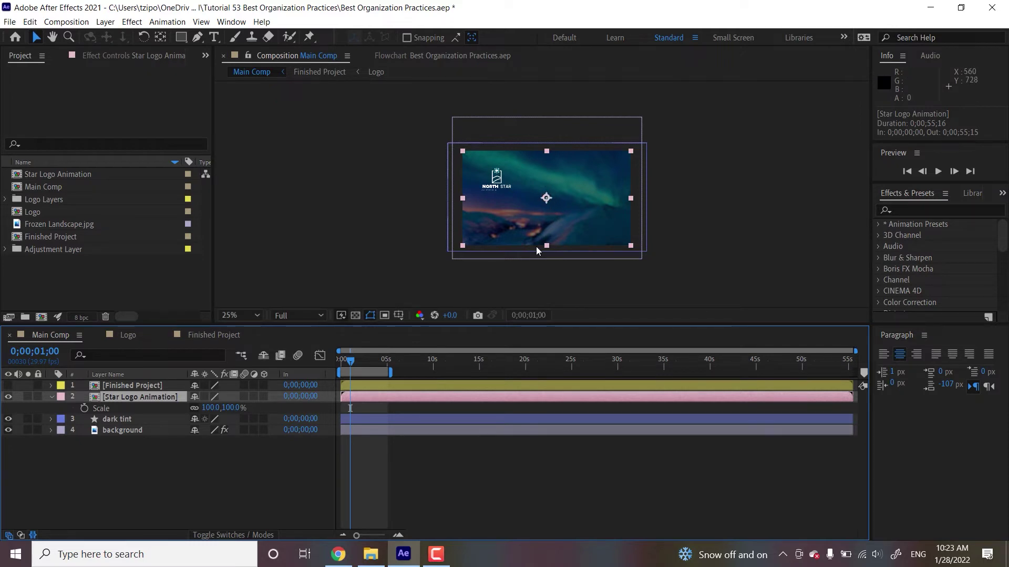
pyautogui.press('y')
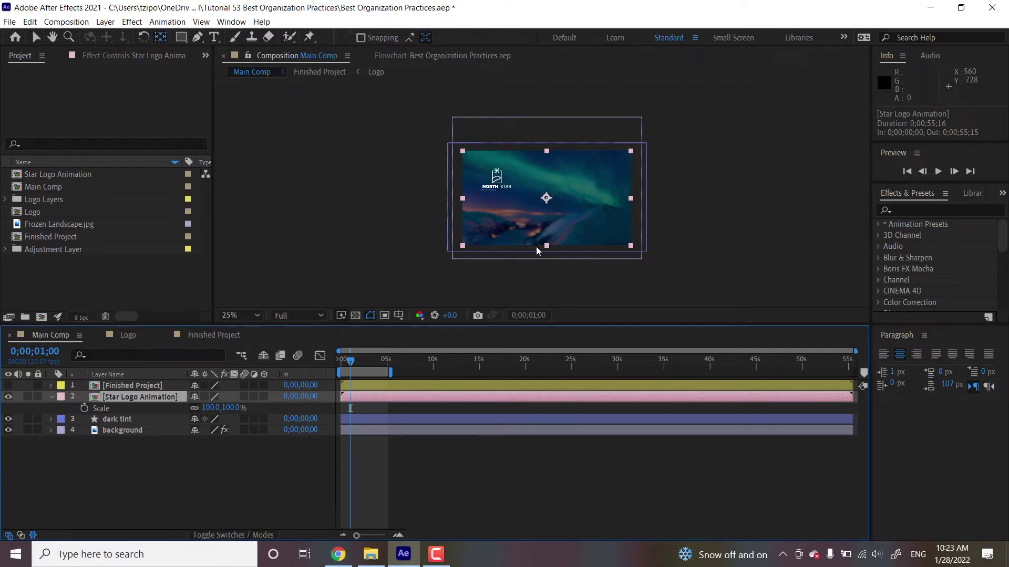
pyautogui.click(545, 197)
pyautogui.moveTo(545, 199); pyautogui.dragTo(495, 178)
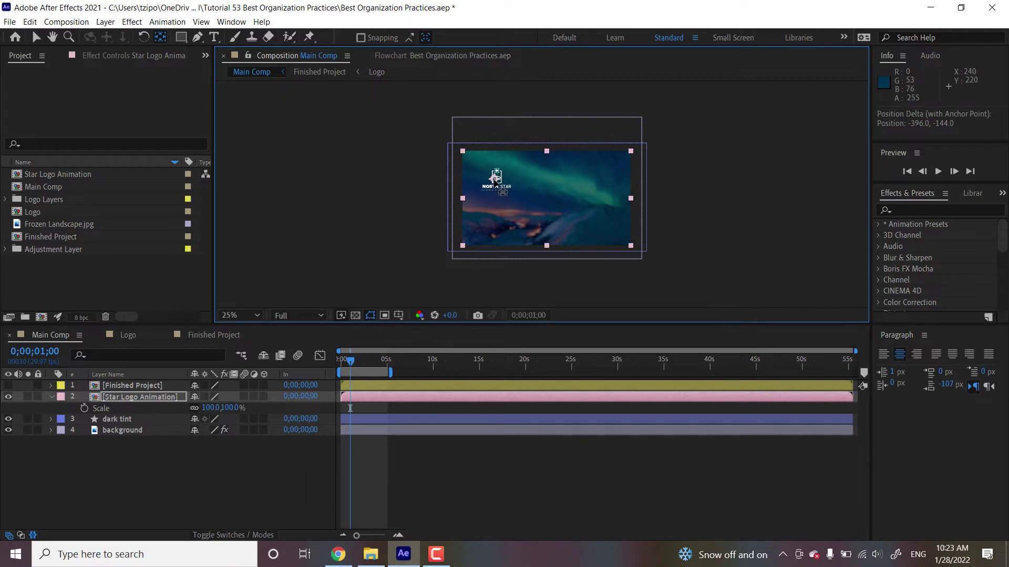
pyautogui.moveTo(494, 178); pyautogui.dragTo(496, 178)
pyautogui.moveTo(496, 179); pyautogui.dragTo(496, 176)
pyautogui.press('v')
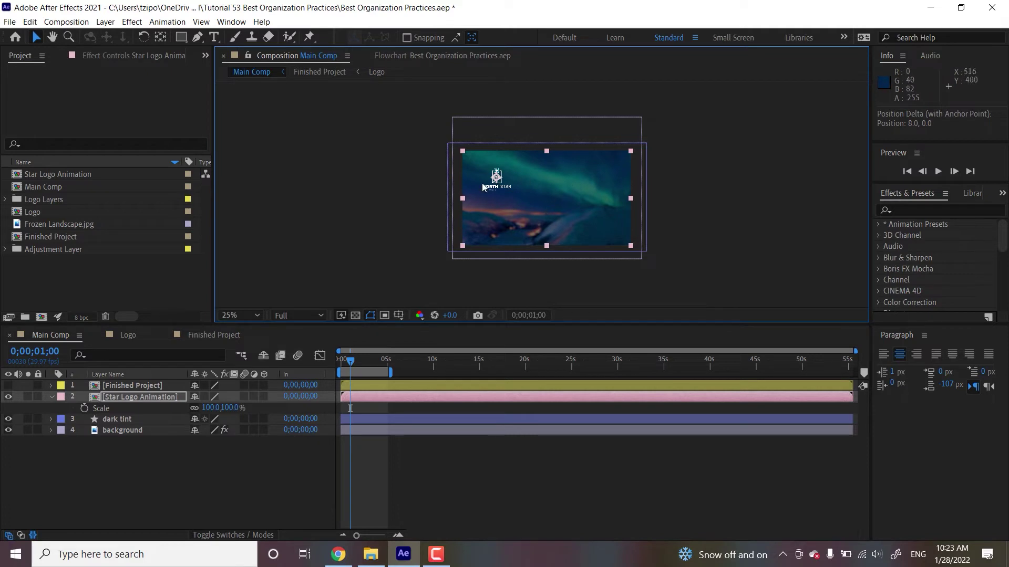
# Step: Scale the Star Logo Animation precomp to 300%, centre it in the frame and preview
pyautogui.click(231, 408)
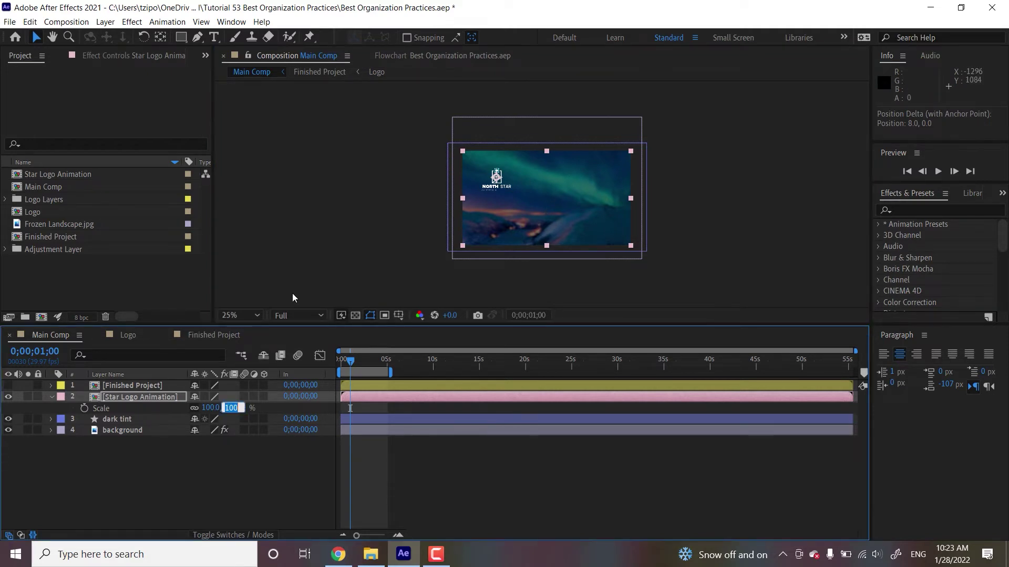
pyautogui.write('300')
pyautogui.press('Return')
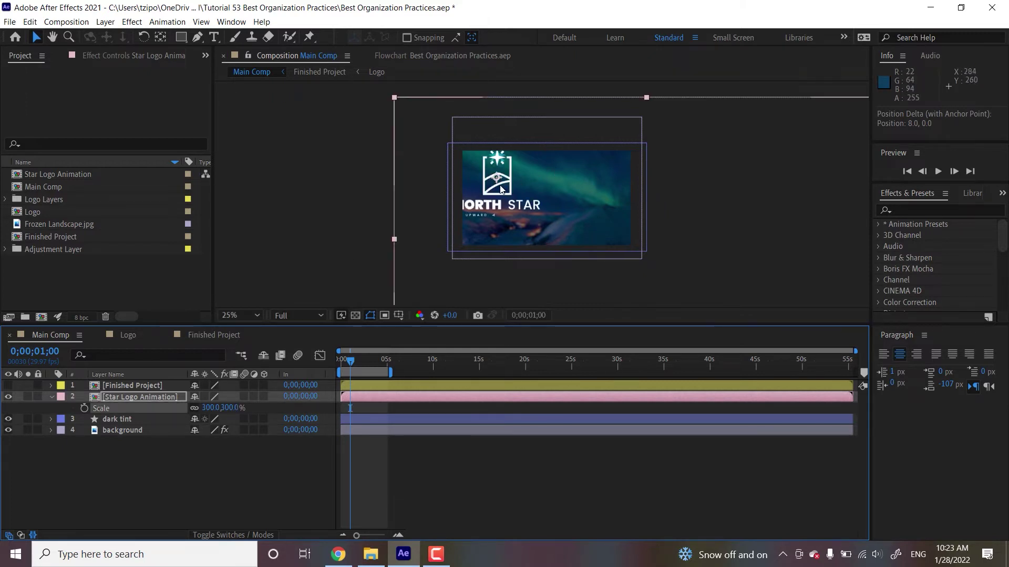
pyautogui.moveTo(501, 189); pyautogui.dragTo(548, 206)
pyautogui.press('space')
pyautogui.press('space')
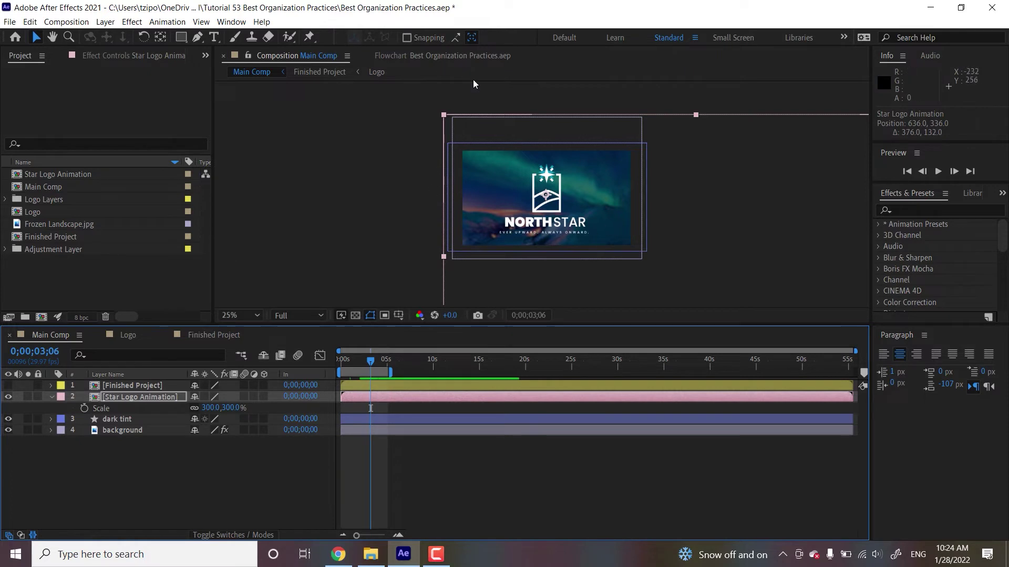
pyautogui.hotkey('ctrl', 'z')
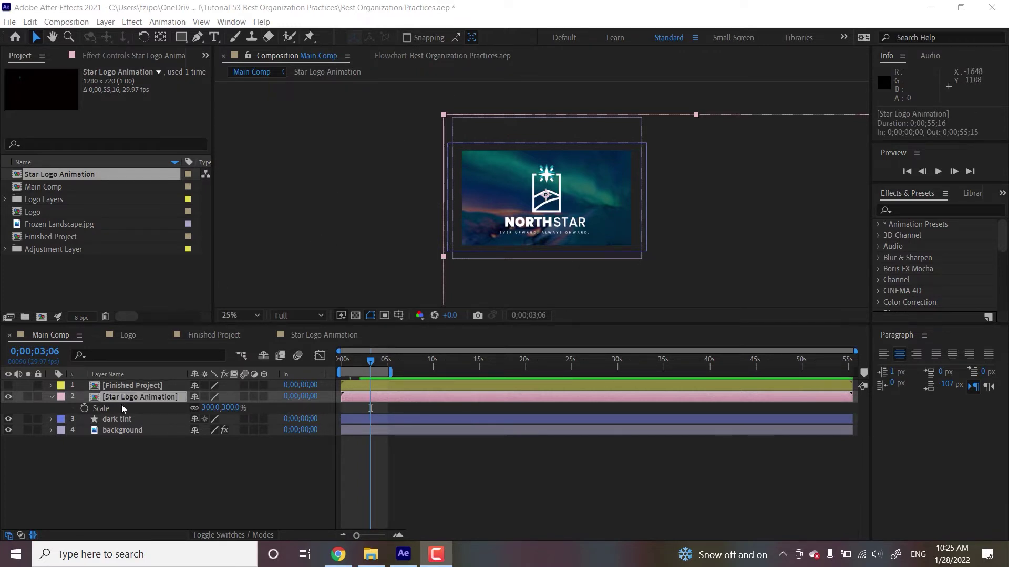
# Step: Show the Composition Mini-Flowchart linking Main Comp to Finished Project and Star Logo Animation
pyautogui.click(151, 396)
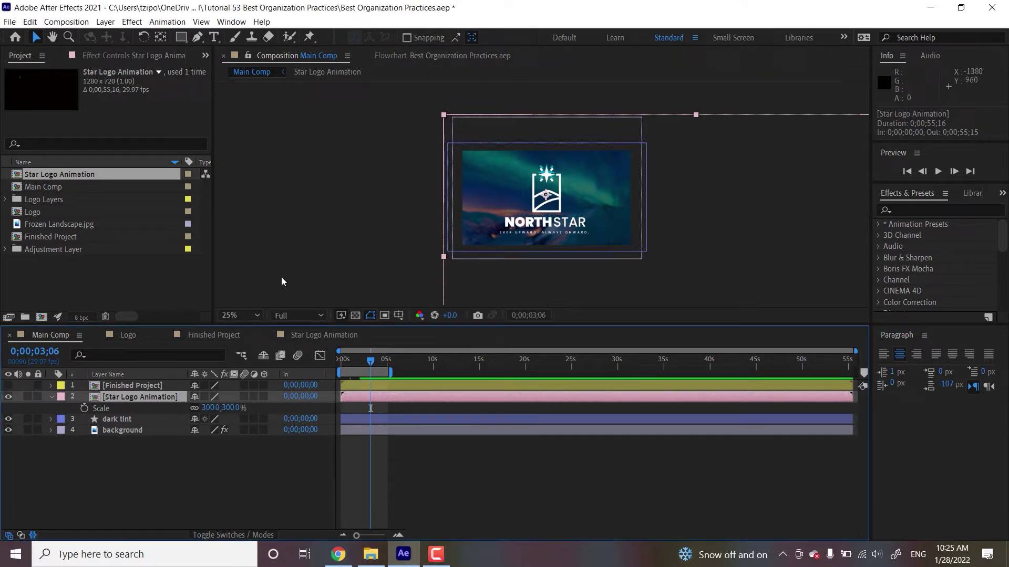
pyautogui.press('Tab')
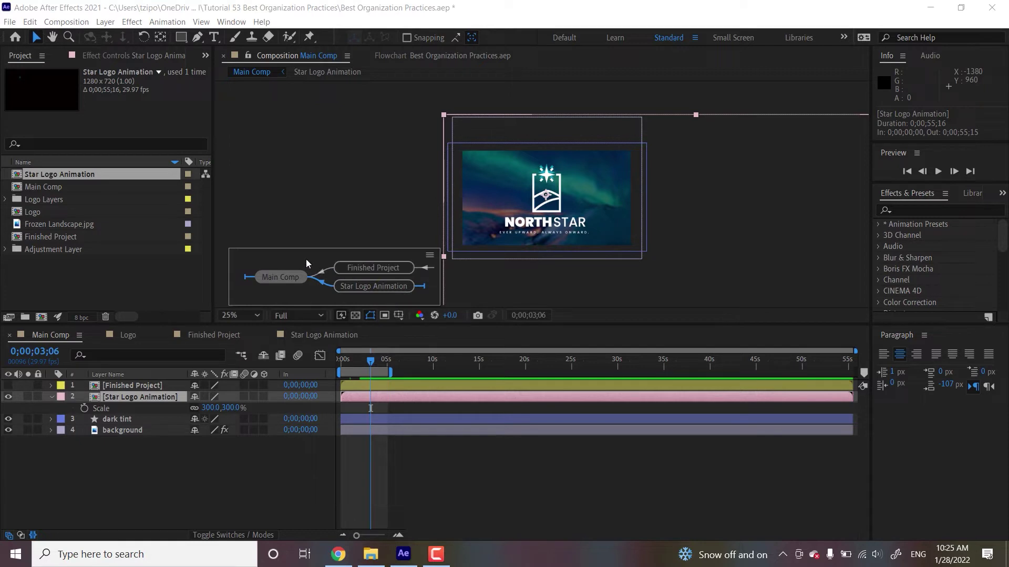
# Step: Open Star Logo Animation, toggle the STAR 2 layer's visibility, and hide the star sparkle layer
pyautogui.click(387, 285)
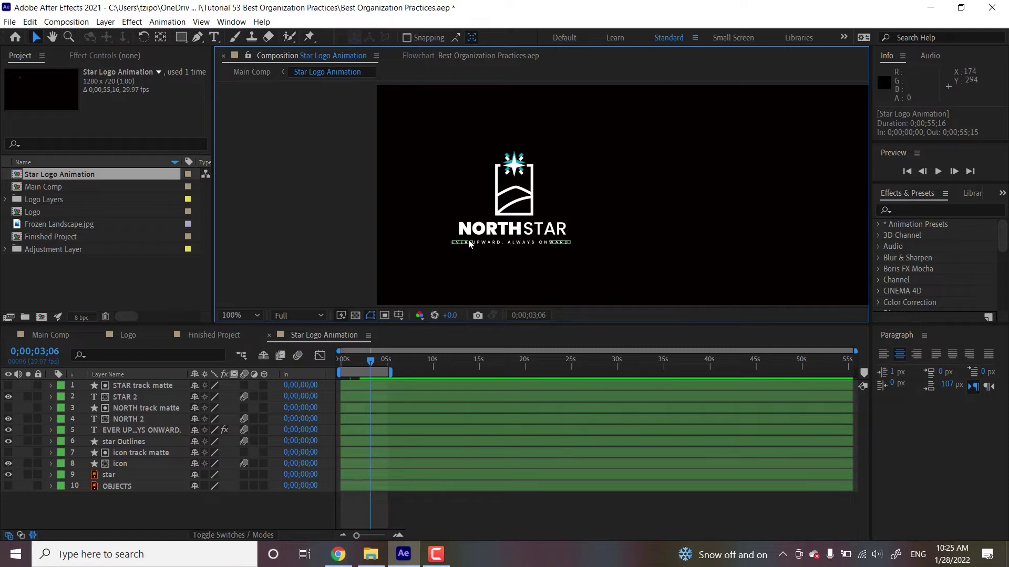
pyautogui.click(8, 397)
pyautogui.click(9, 397)
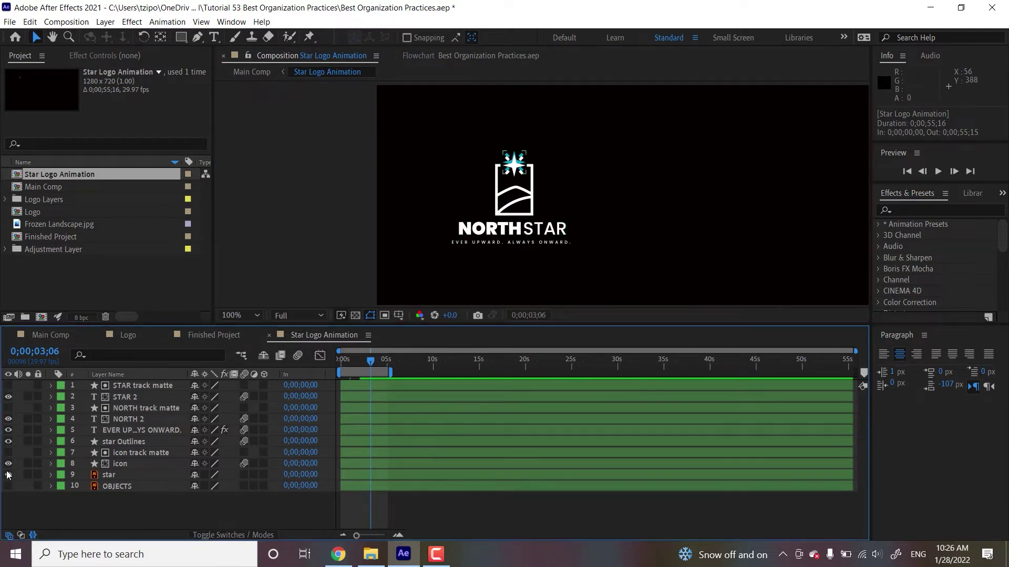
pyautogui.click(8, 475)
# Step: Go back to Main Comp through the flowchart and display its mini-flowchart
pyautogui.press('Tab')
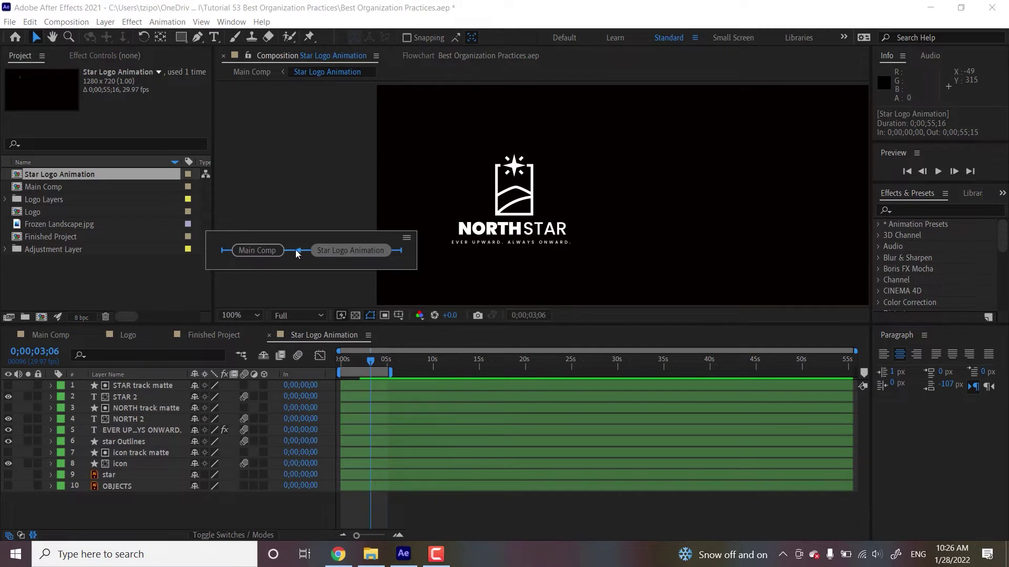
pyautogui.click(273, 253)
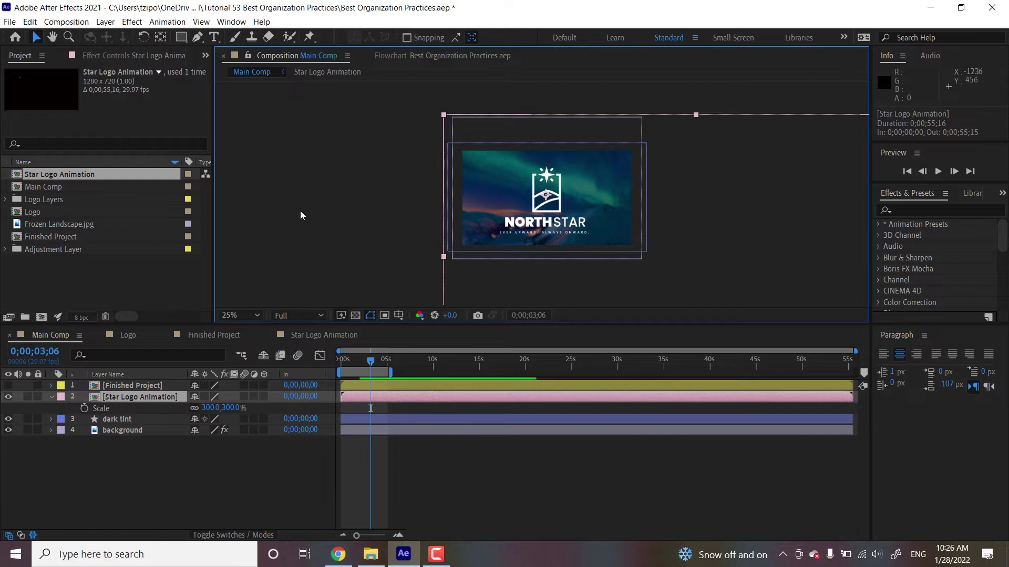
pyautogui.press('Tab')
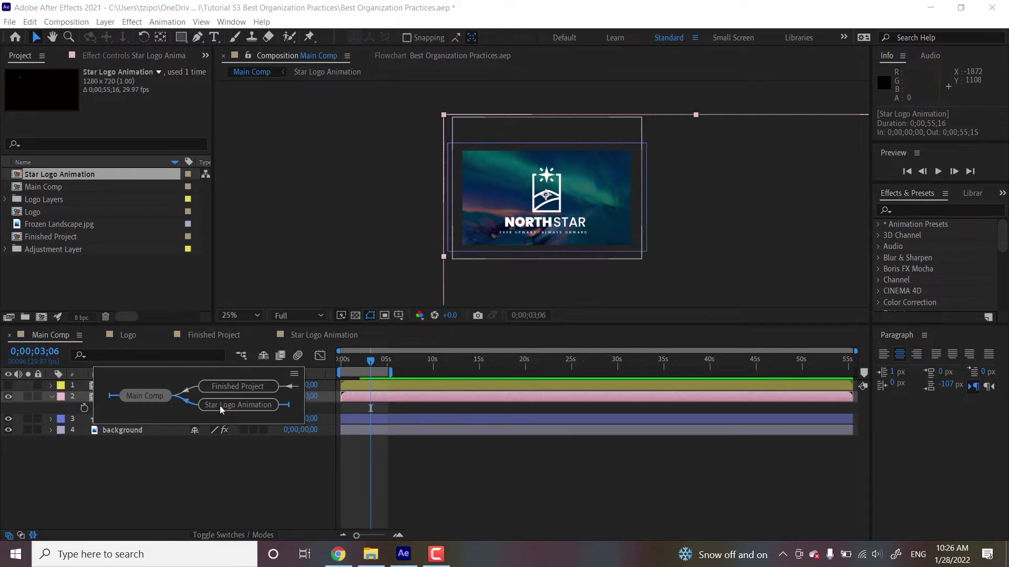
pyautogui.click(250, 389)
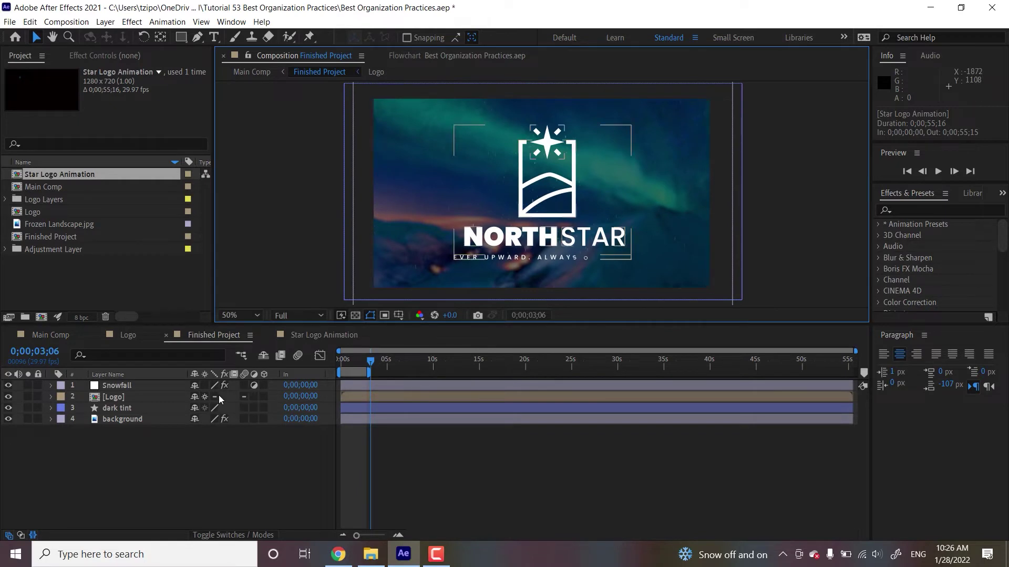
pyautogui.press('Tab')
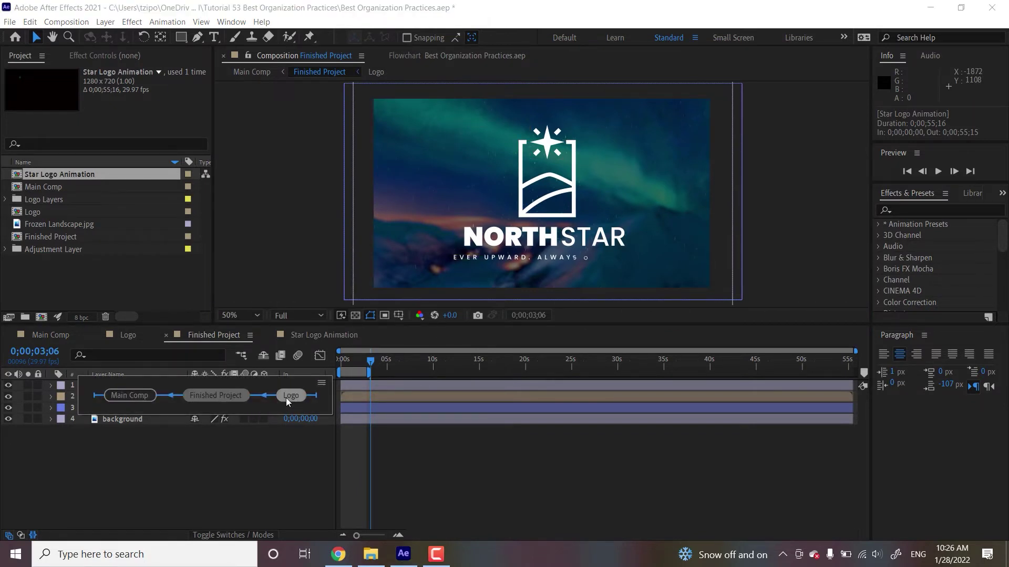
pyautogui.click(258, 476)
pyautogui.press('Tab')
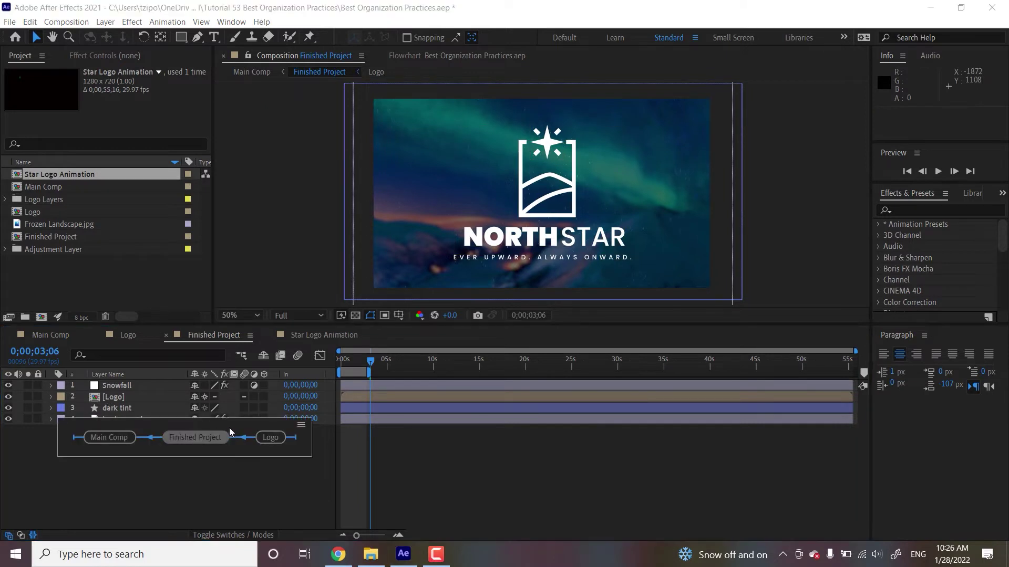
pyautogui.click(270, 438)
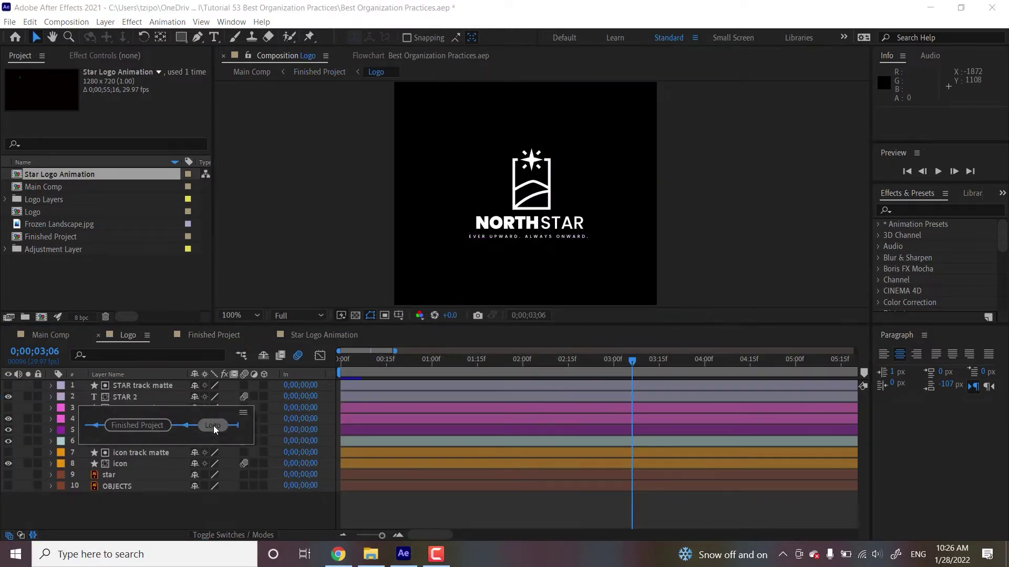
pyautogui.click(140, 426)
pyautogui.click(58, 424)
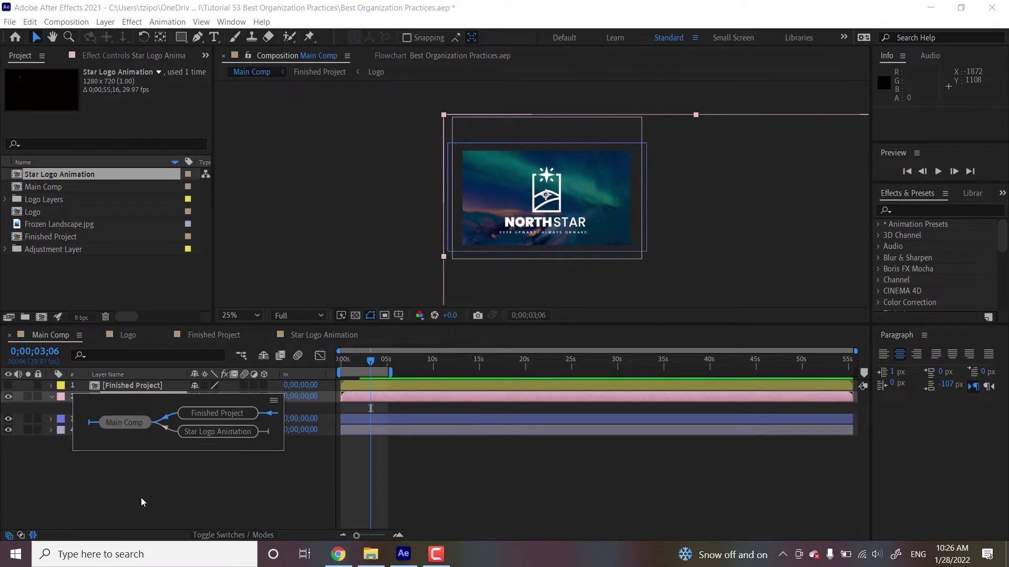
pyautogui.click(141, 497)
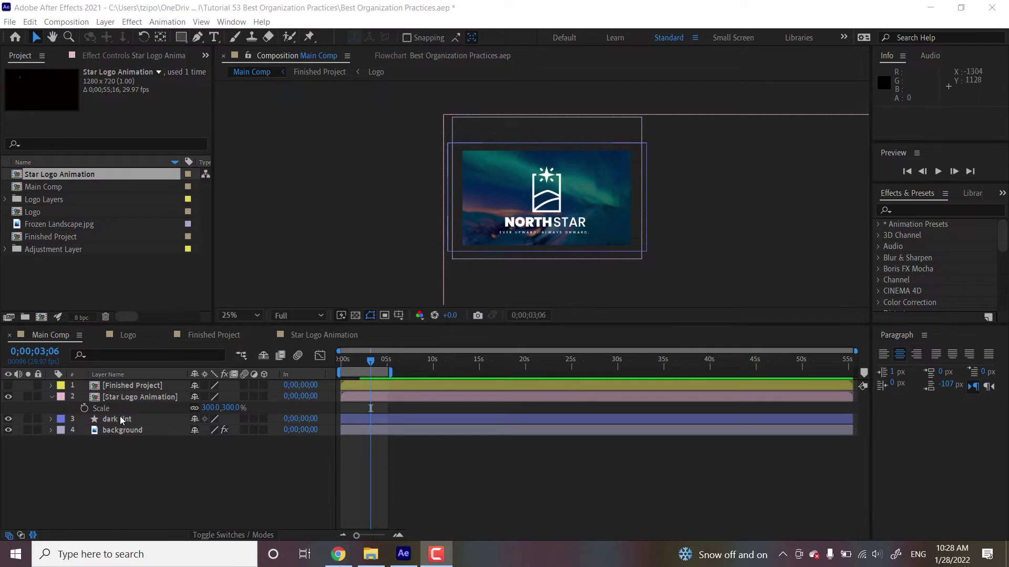
pyautogui.click(127, 431)
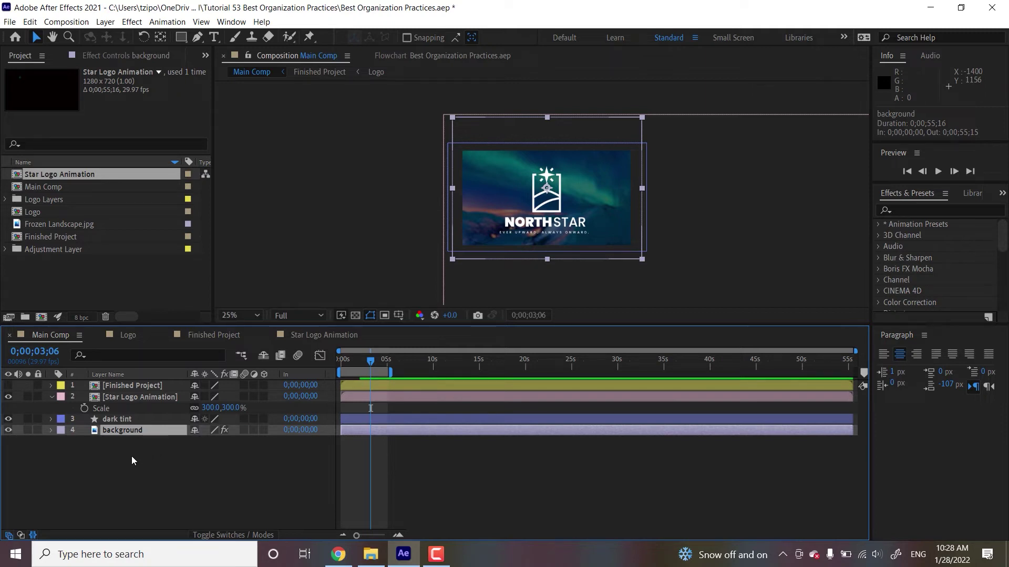
# Step: Rename the background layer to 'Background'
pyautogui.rightClick(127, 430)
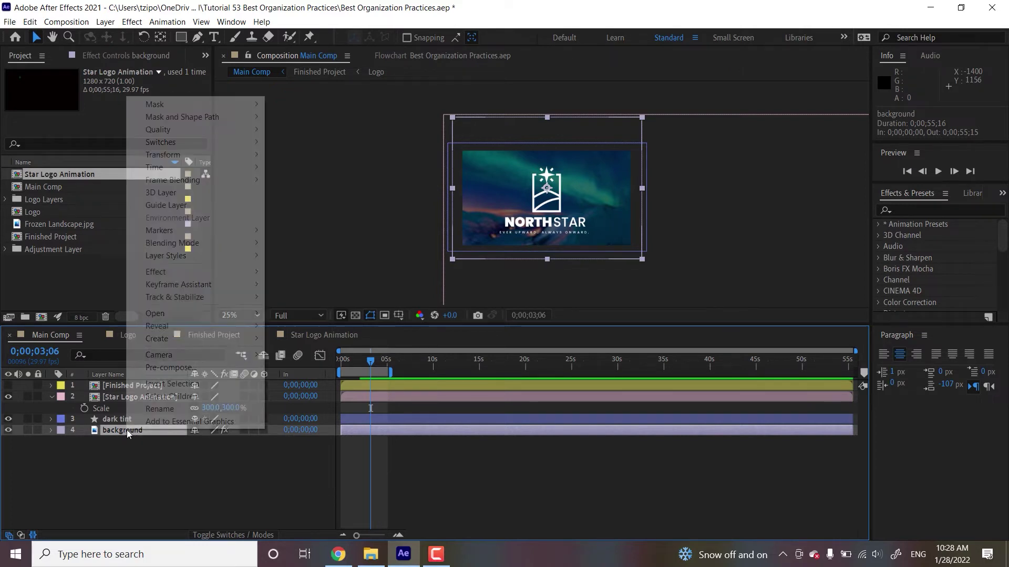
pyautogui.click(167, 408)
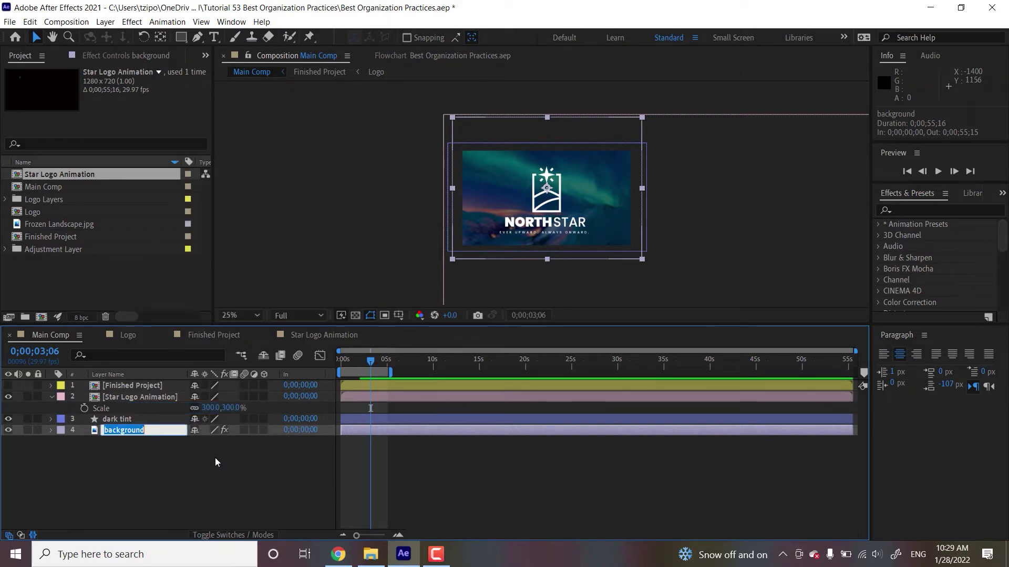
pyautogui.write('Background')
pyautogui.press('Return')
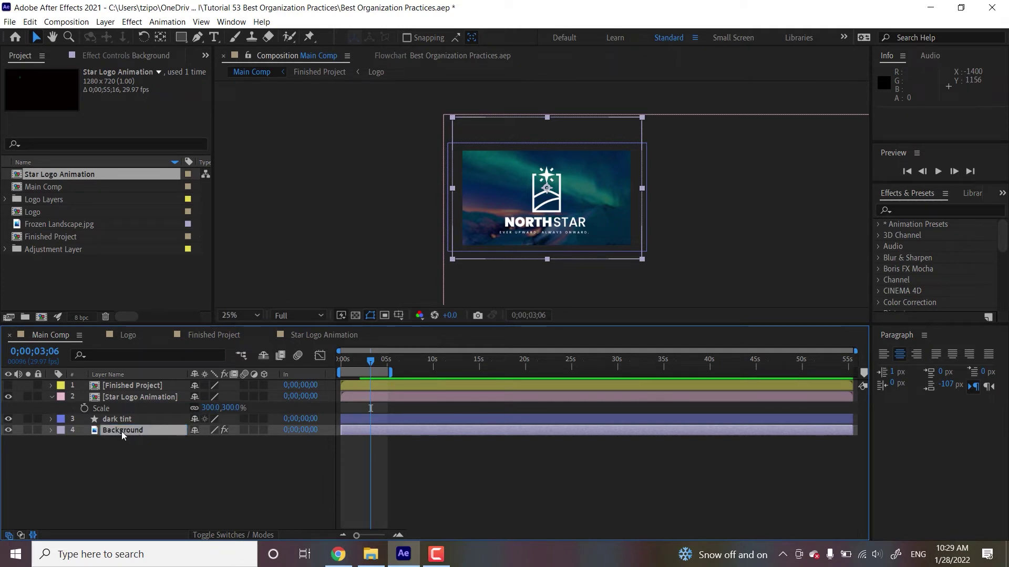
pyautogui.press('Return')
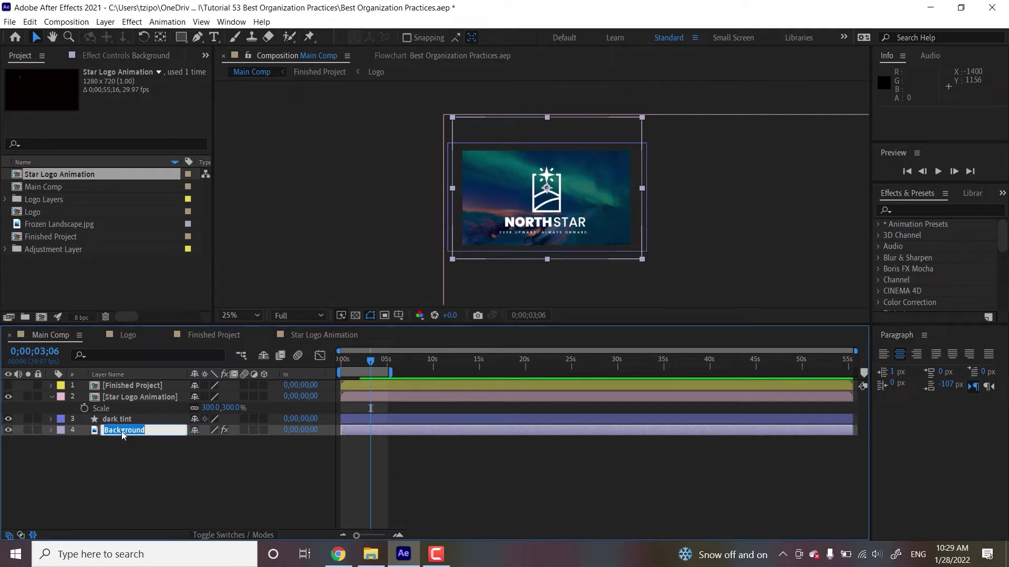
pyautogui.press('Right')
pyautogui.click(153, 463)
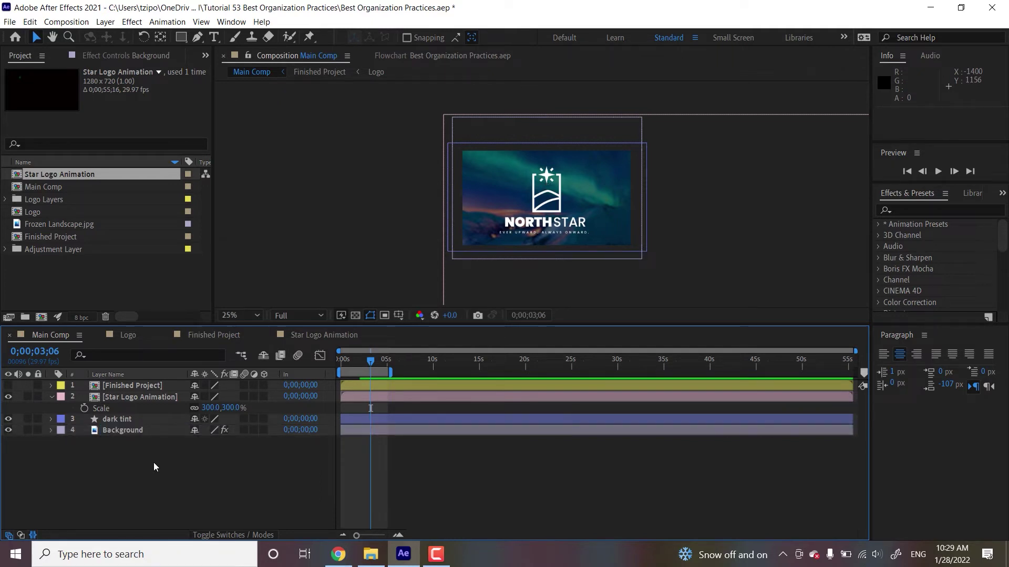
# Step: Rename the dark tint layer to 'Dark Tint', briefly toggle its visibility, then deselect it
pyautogui.click(129, 421)
pyautogui.press('Return')
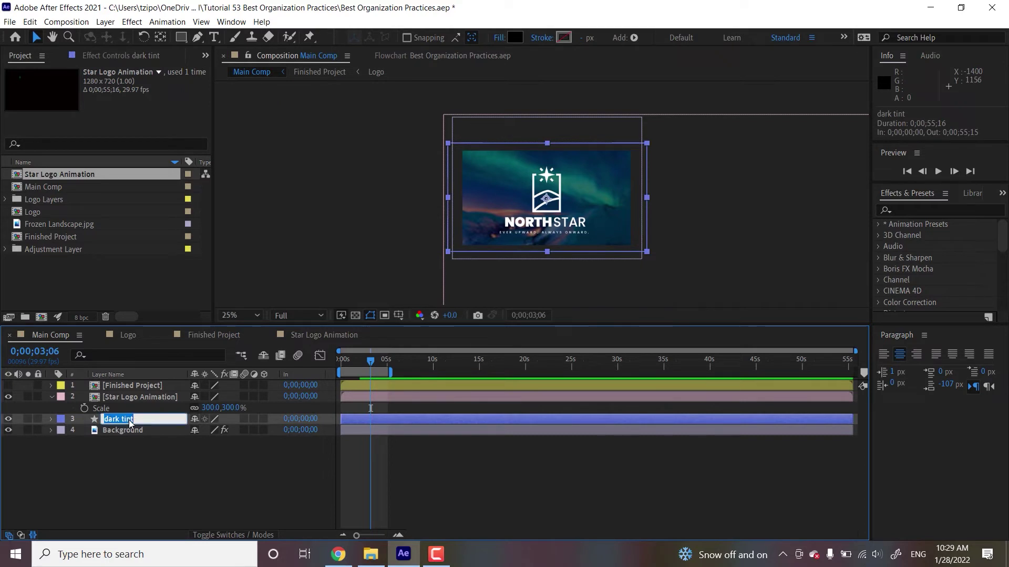
pyautogui.write('Dark Tint')
pyautogui.press('Return')
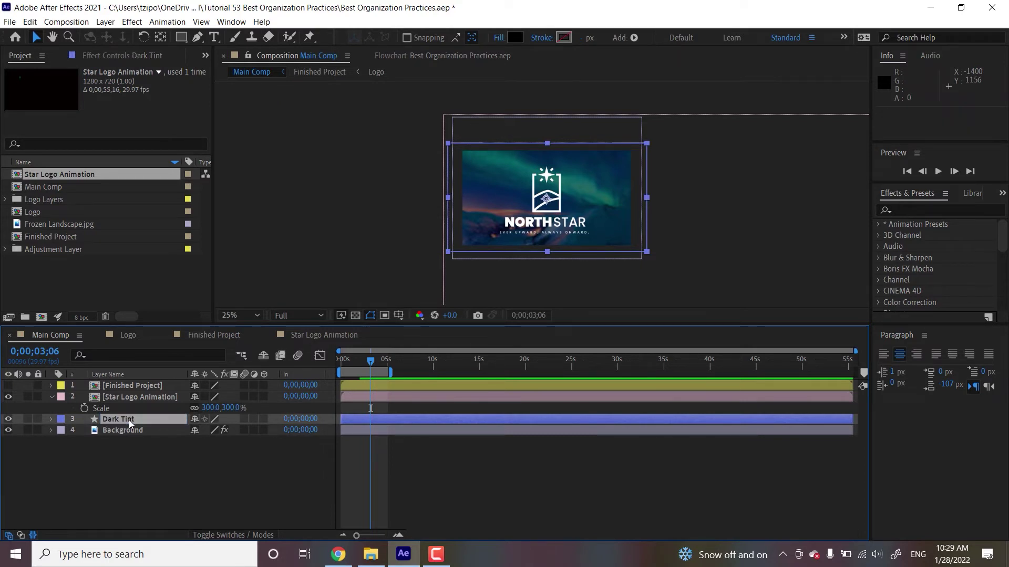
pyautogui.click(8, 420)
pyautogui.click(8, 419)
pyautogui.click(132, 486)
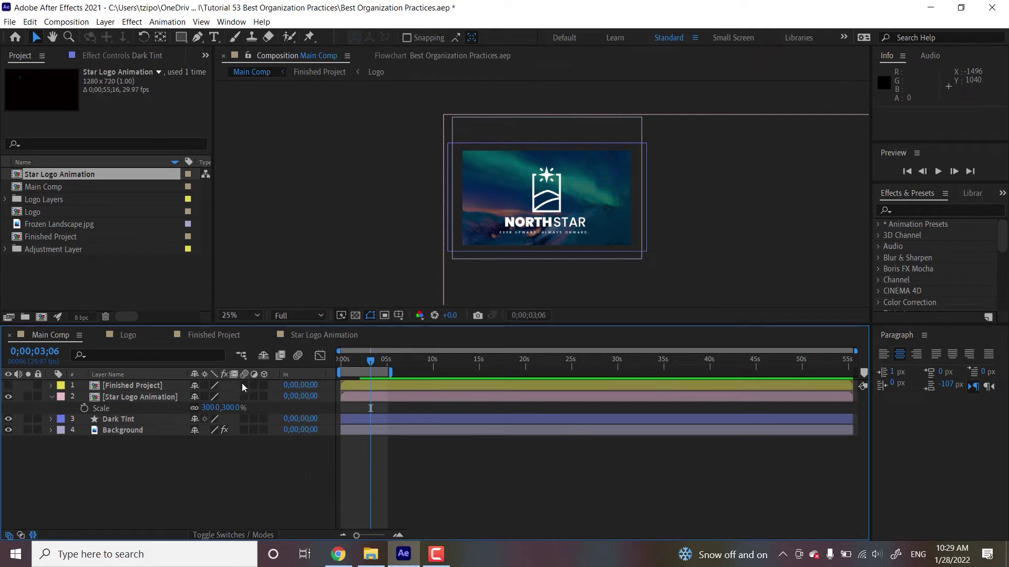
# Step: Open Star Logo Animation and preview it from the start, stopping at 0;00;02;01
pyautogui.press('Tab')
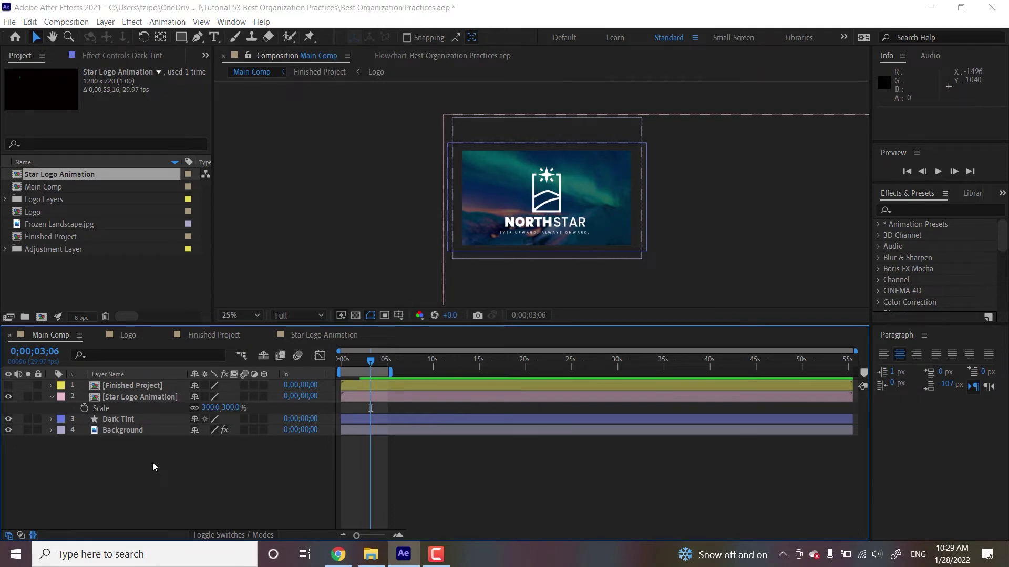
pyautogui.click(230, 477)
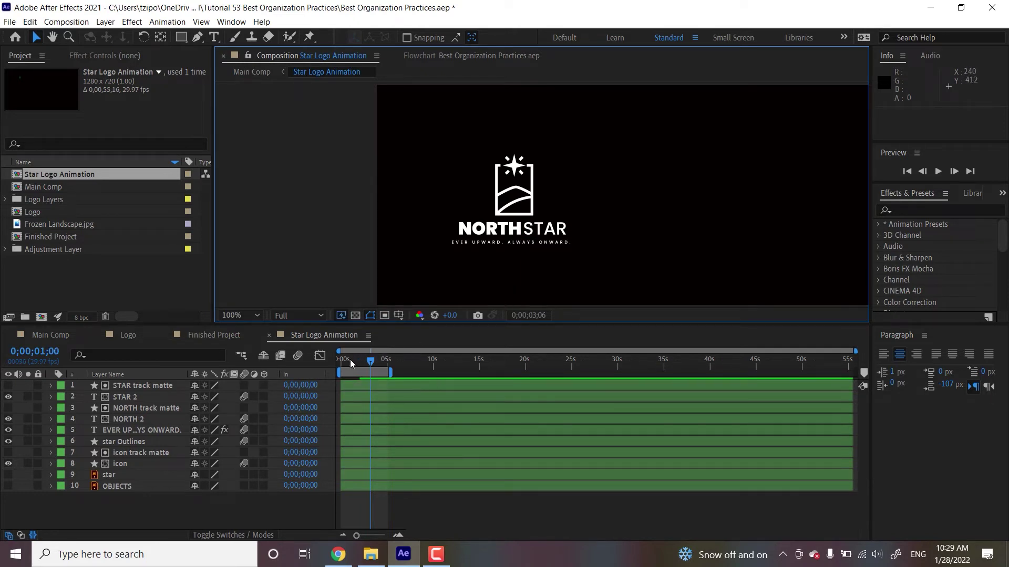
pyautogui.moveTo(351, 360); pyautogui.dragTo(332, 358)
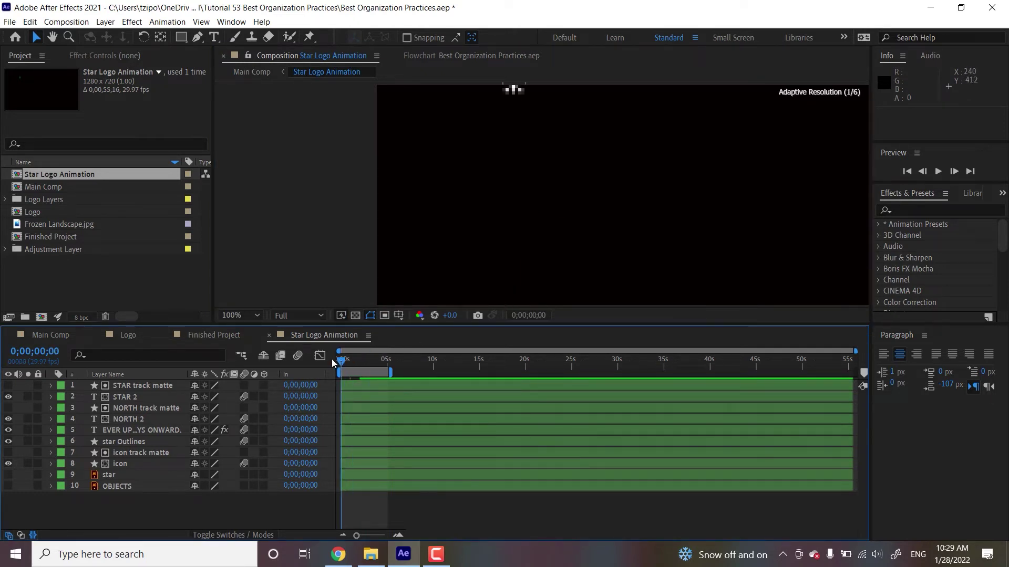
pyautogui.press('space')
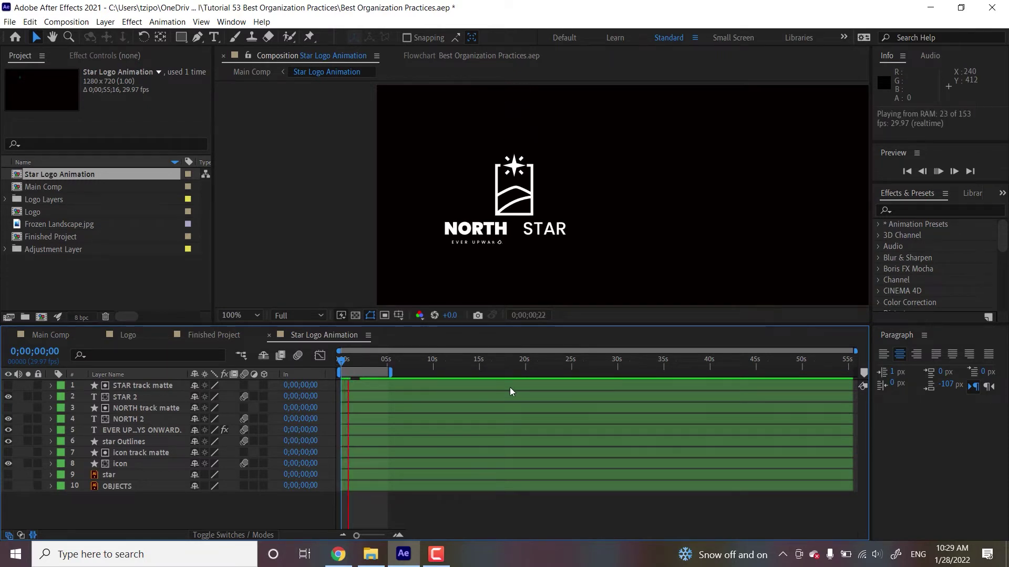
pyautogui.press('space')
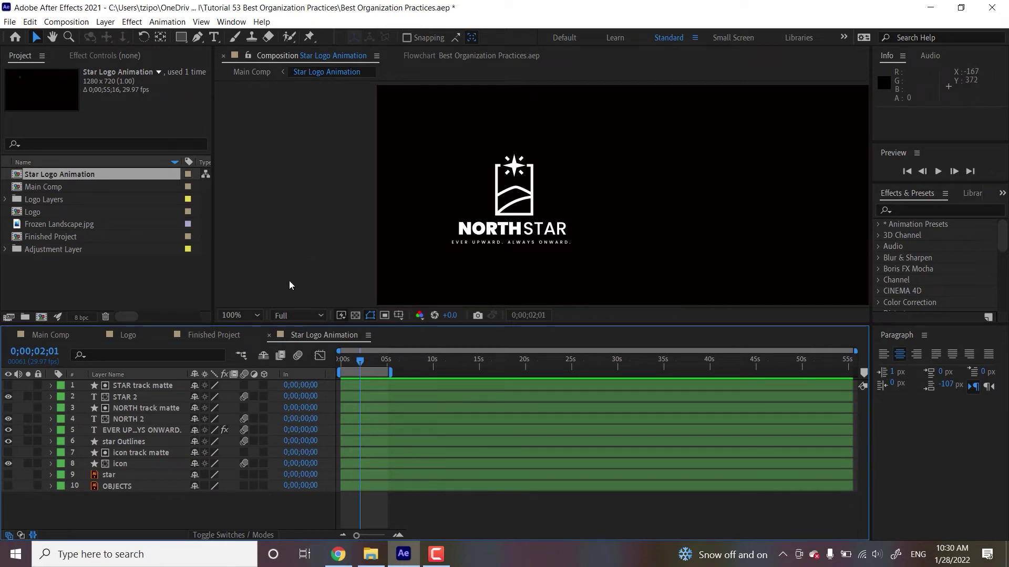
# Step: Select each layer in turn, from STAR track matte through the icon layers, ending on STAR track matte
pyautogui.click(146, 384)
pyautogui.click(137, 397)
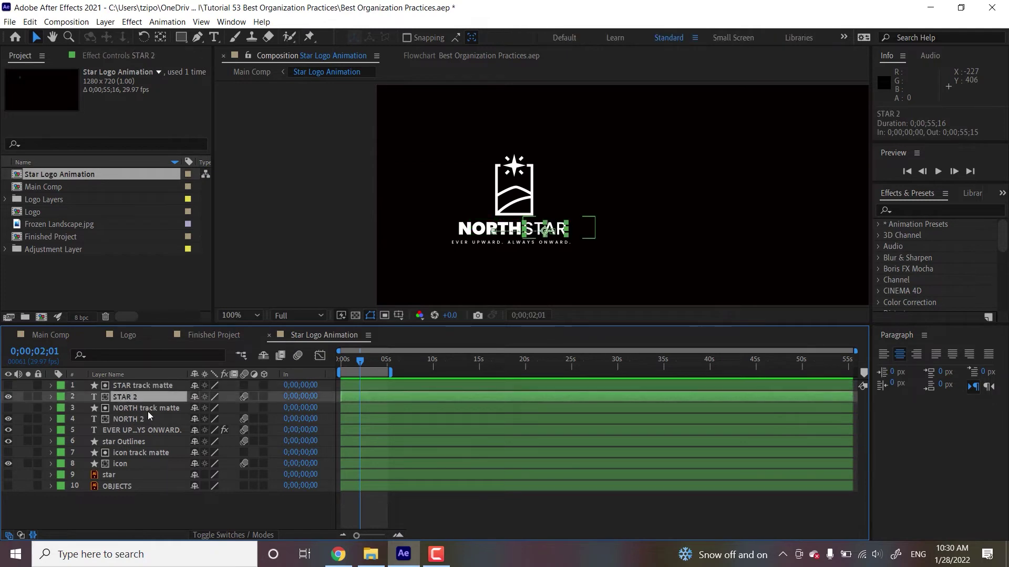
pyautogui.click(148, 410)
pyautogui.click(131, 418)
pyautogui.click(140, 432)
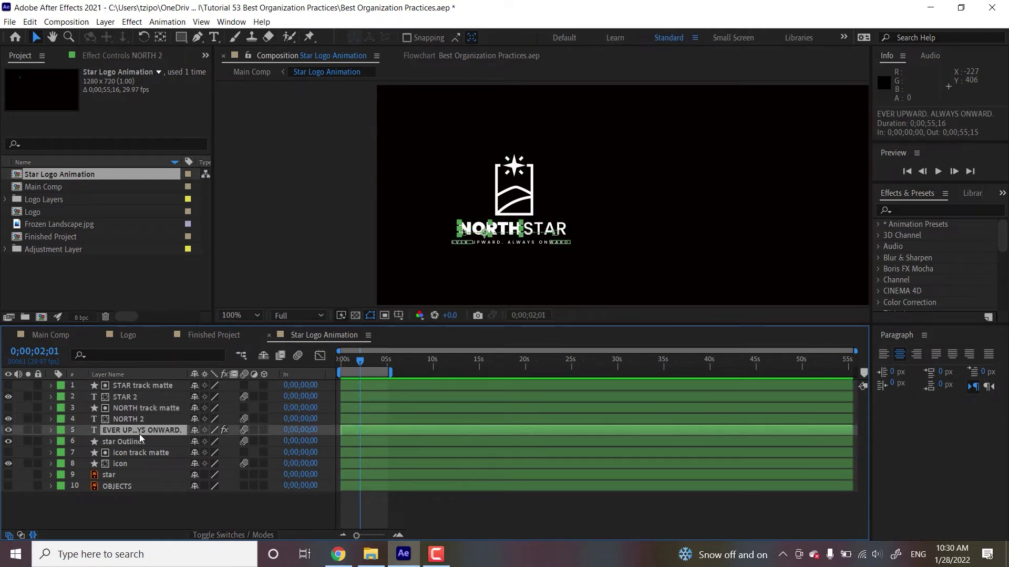
pyautogui.click(120, 462)
pyautogui.click(137, 450)
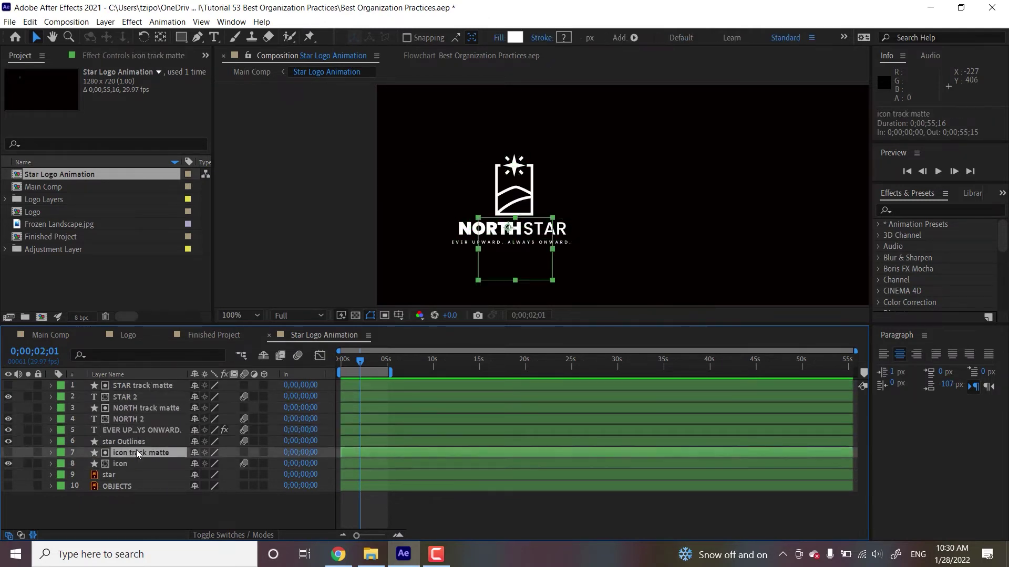
pyautogui.click(150, 385)
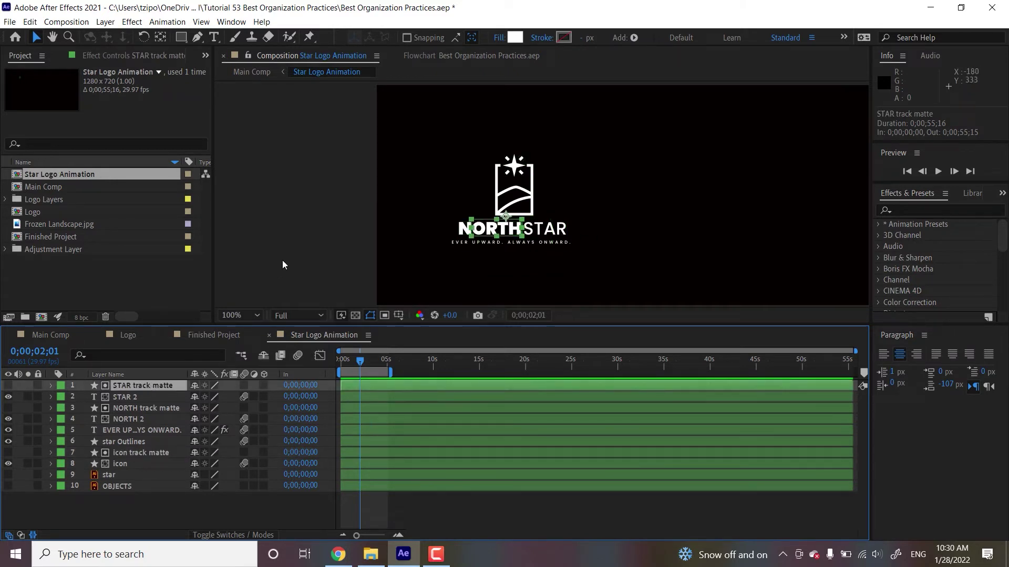
pyautogui.click(115, 396)
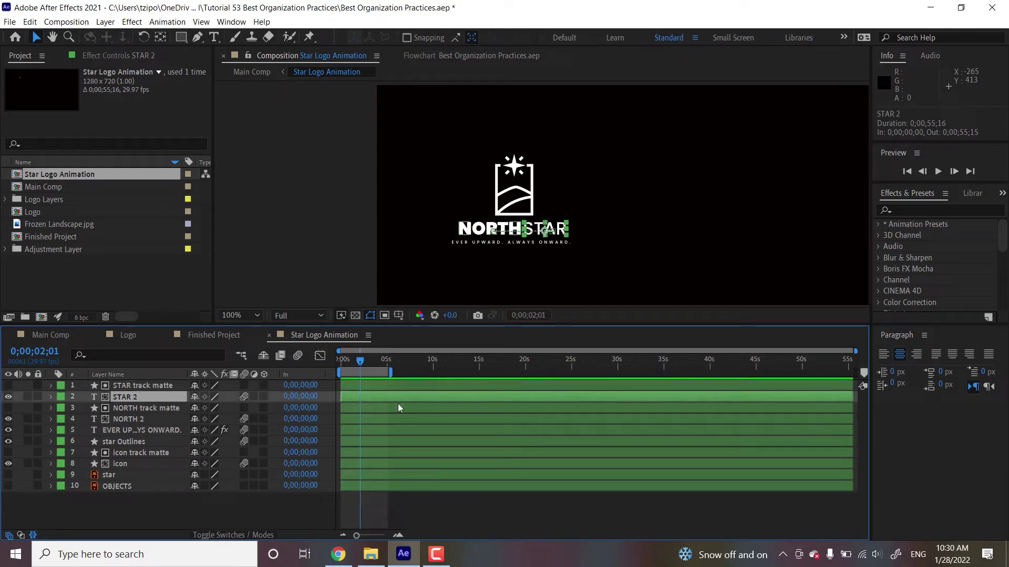
pyautogui.click(451, 385)
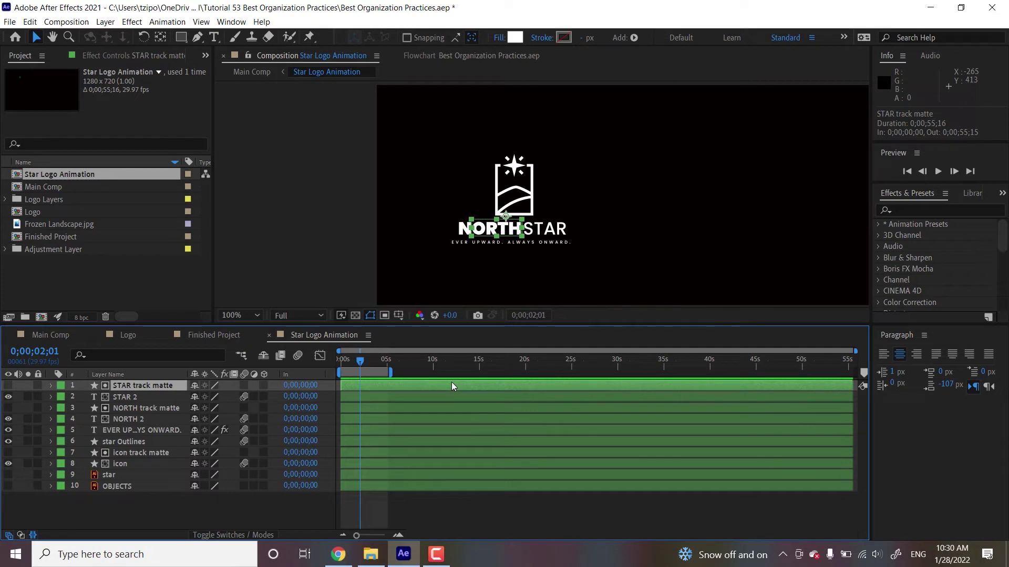
# Step: Give the STAR track matte and STAR 2 layers the Lavender label
pyautogui.keyDown('shift'); pyautogui.click(147, 396); pyautogui.keyUp('shift')
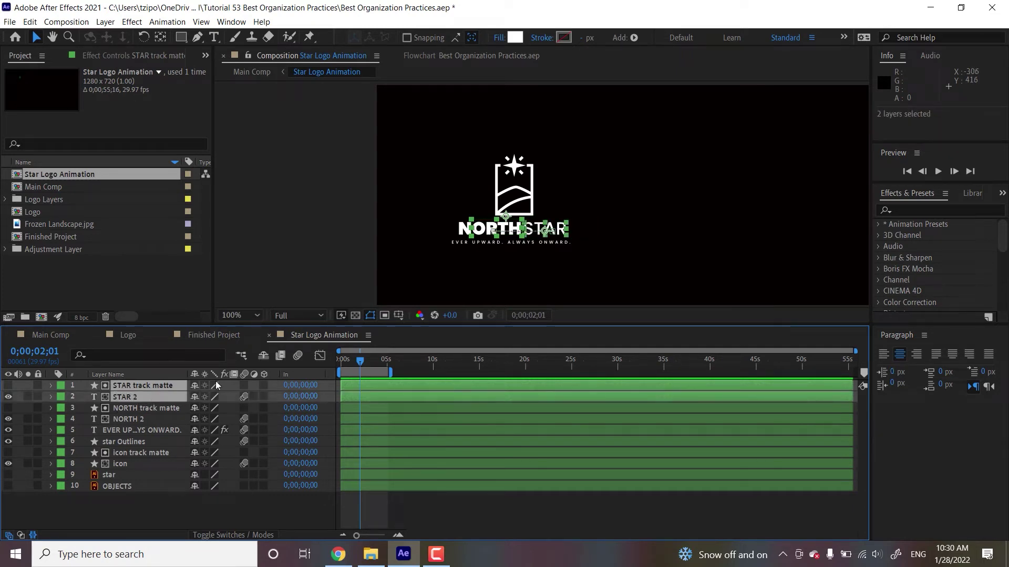
pyautogui.click(62, 386)
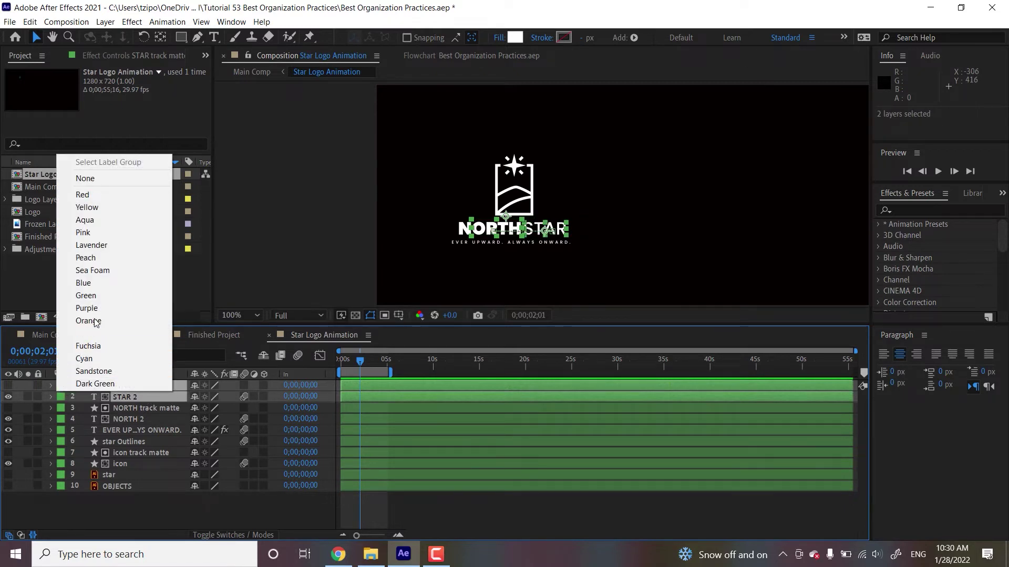
pyautogui.click(109, 244)
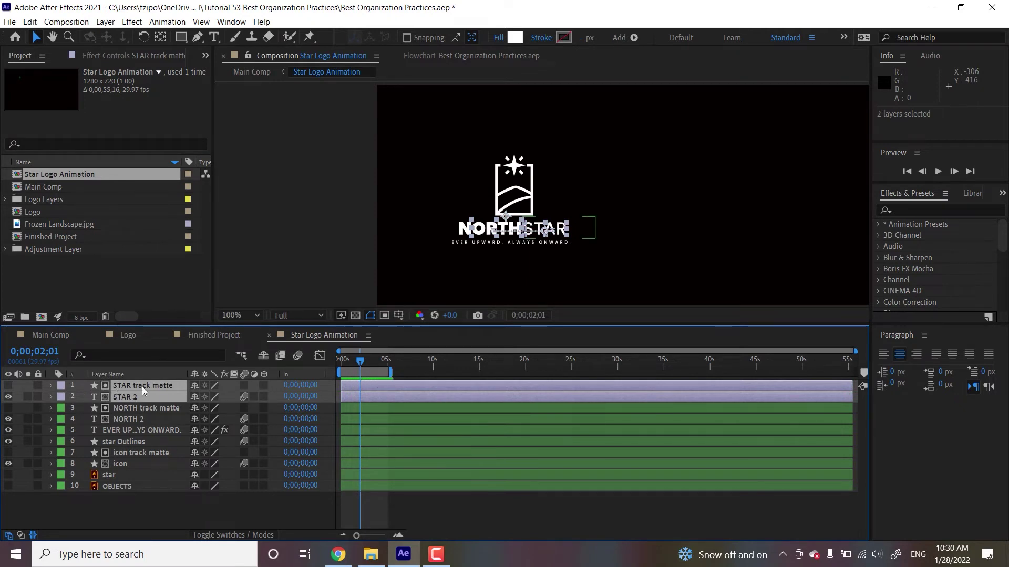
# Step: Label the NORTH track matte and NORTH 2 layers Fuchsia, replacing an initial Aqua choice
pyautogui.click(131, 408)
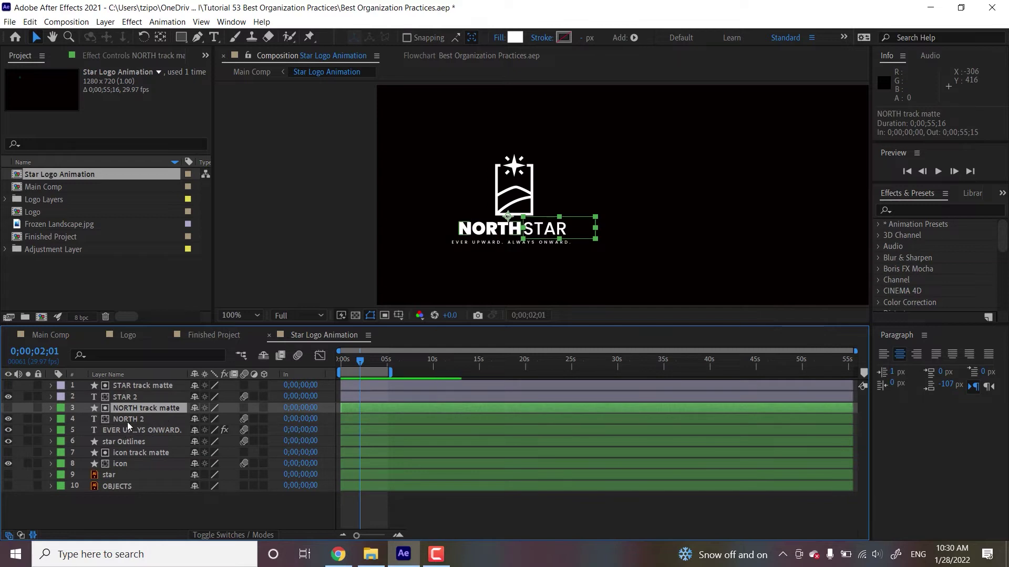
pyautogui.keyDown('shift'); pyautogui.click(126, 419); pyautogui.keyUp('shift')
pyautogui.click(62, 408)
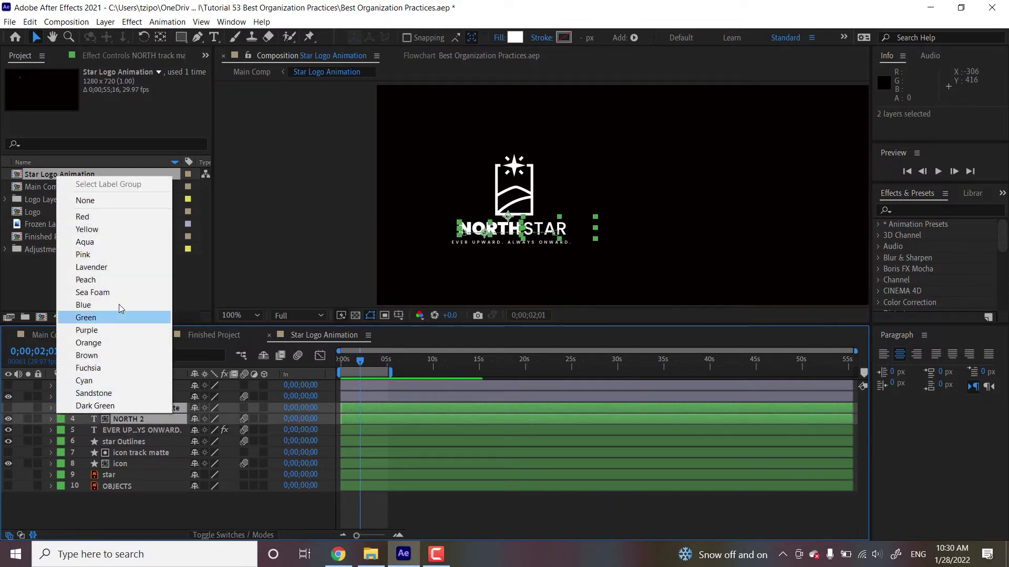
pyautogui.click(102, 239)
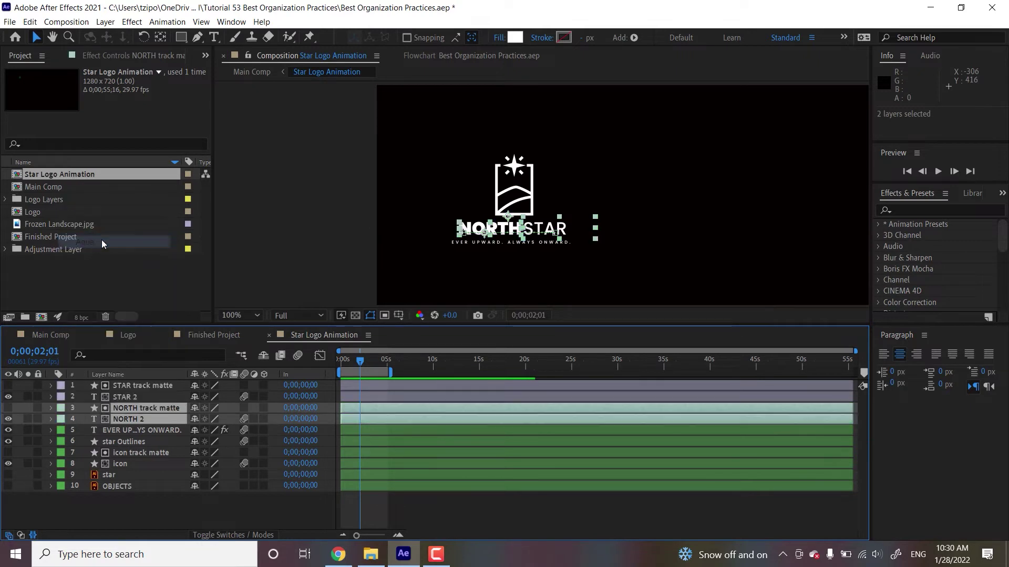
pyautogui.click(61, 408)
pyautogui.click(102, 369)
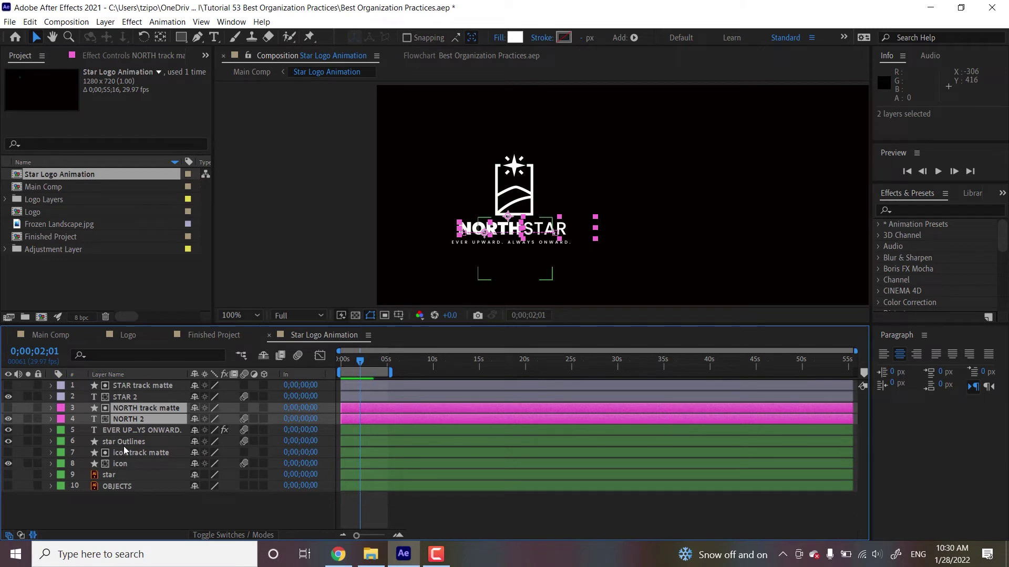
# Step: Label the EVER UPWARD tagline layer Brown after briefly setting it Yellow
pyautogui.click(144, 430)
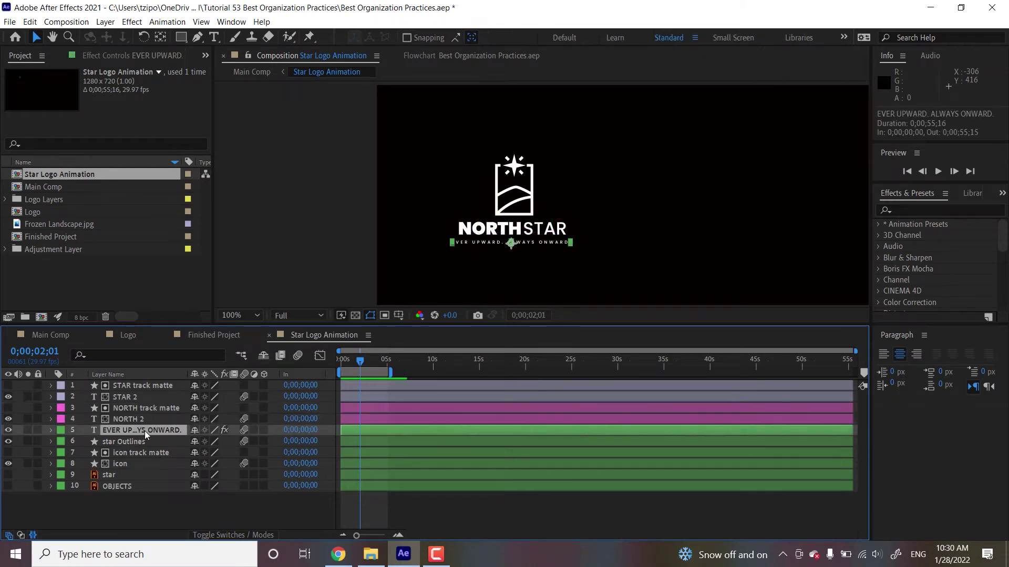
pyautogui.click(128, 443)
pyautogui.click(147, 429)
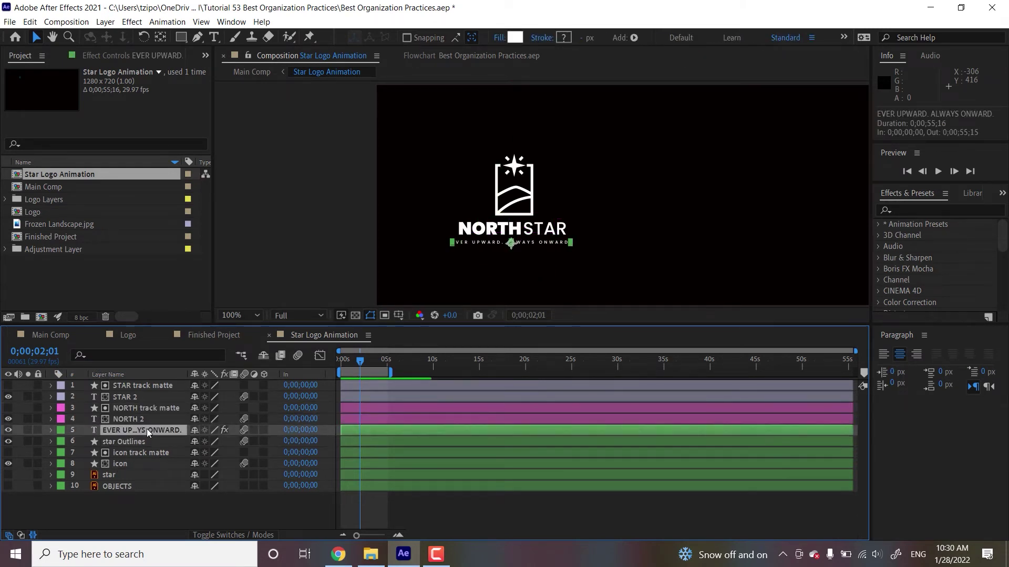
pyautogui.click(62, 430)
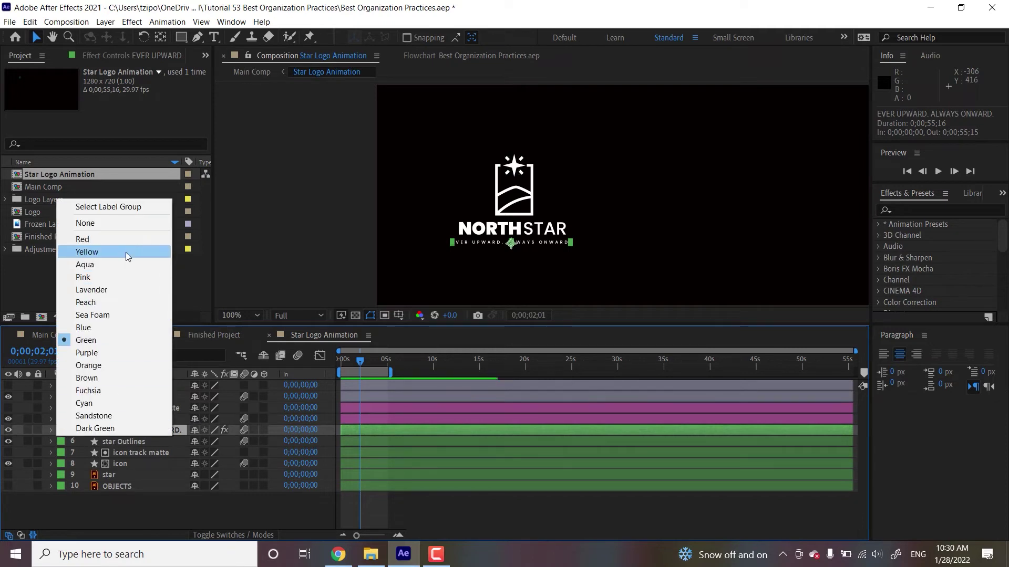
pyautogui.click(89, 253)
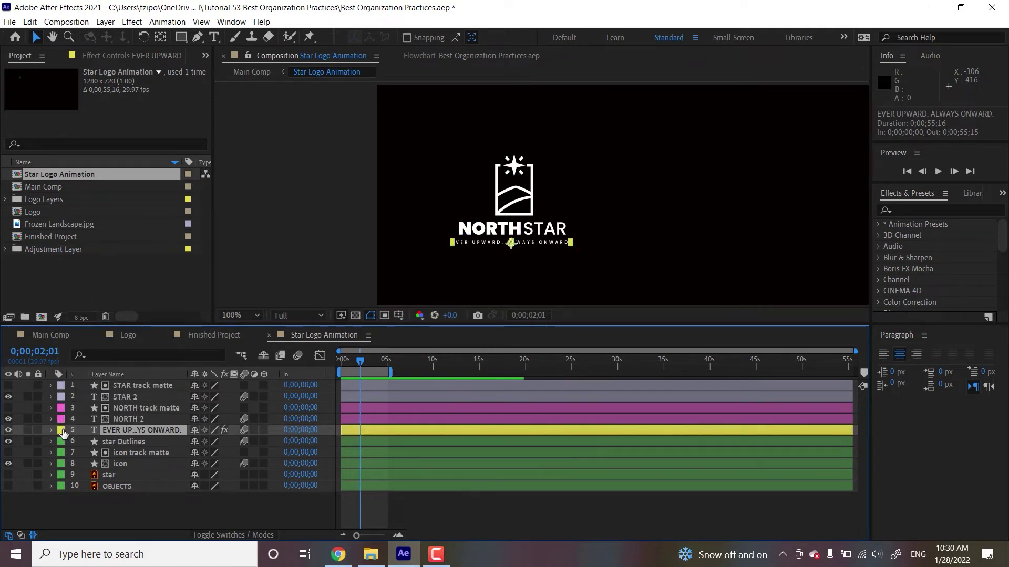
pyautogui.click(61, 430)
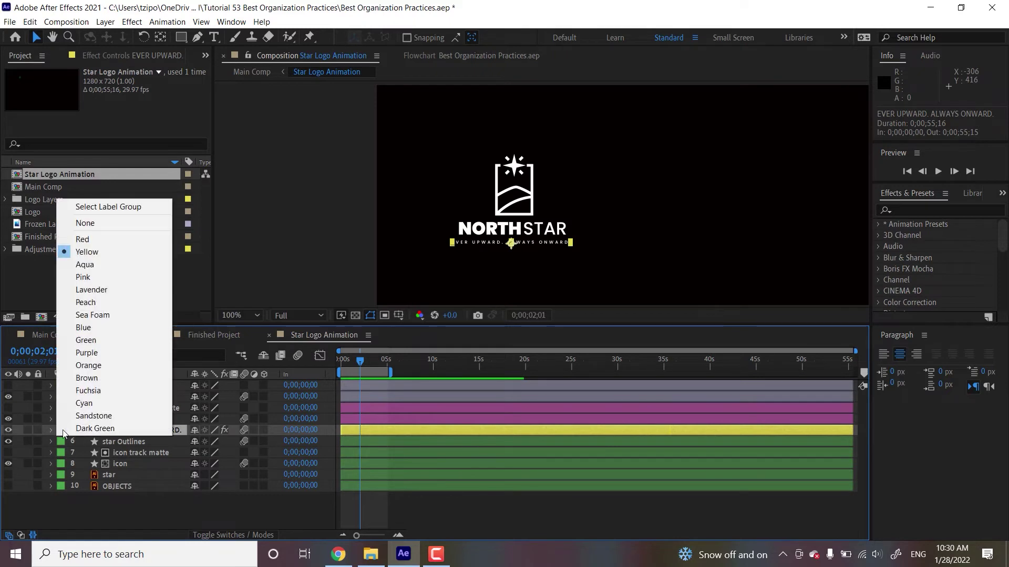
pyautogui.click(100, 377)
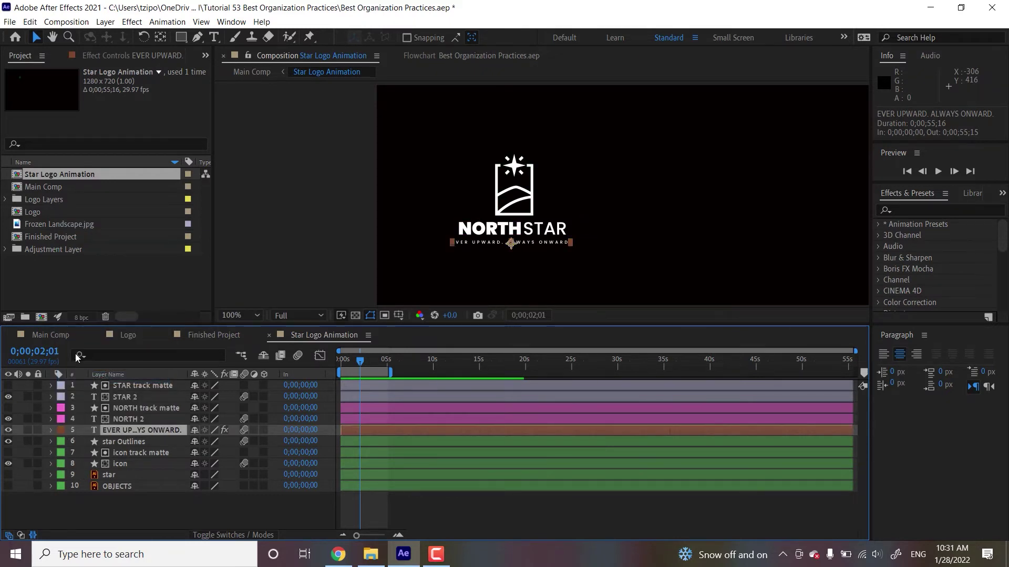
# Step: Label star Outlines Orange and both icon track matte and icon layers Cyan, then deselect
pyautogui.click(62, 441)
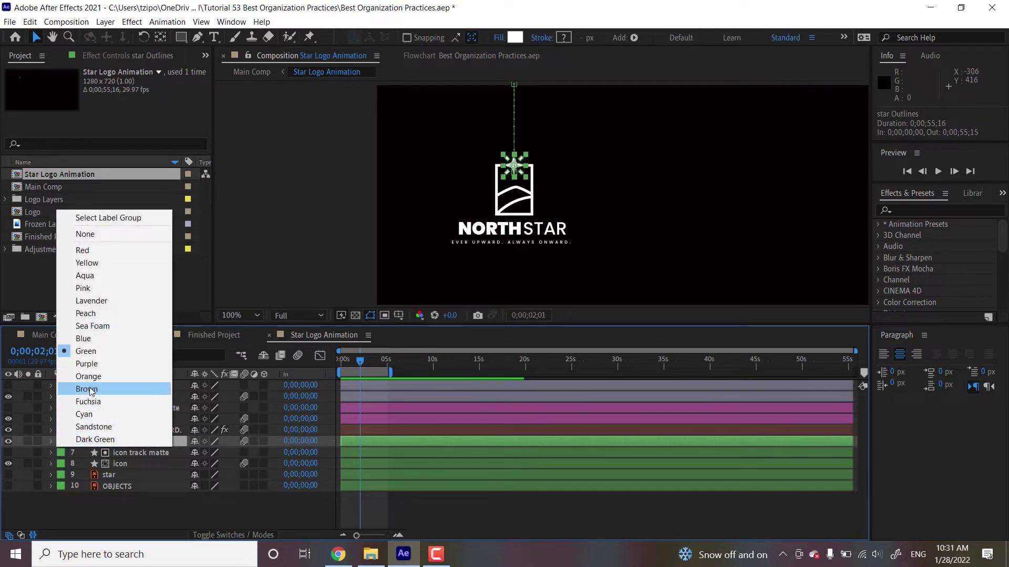
pyautogui.click(93, 377)
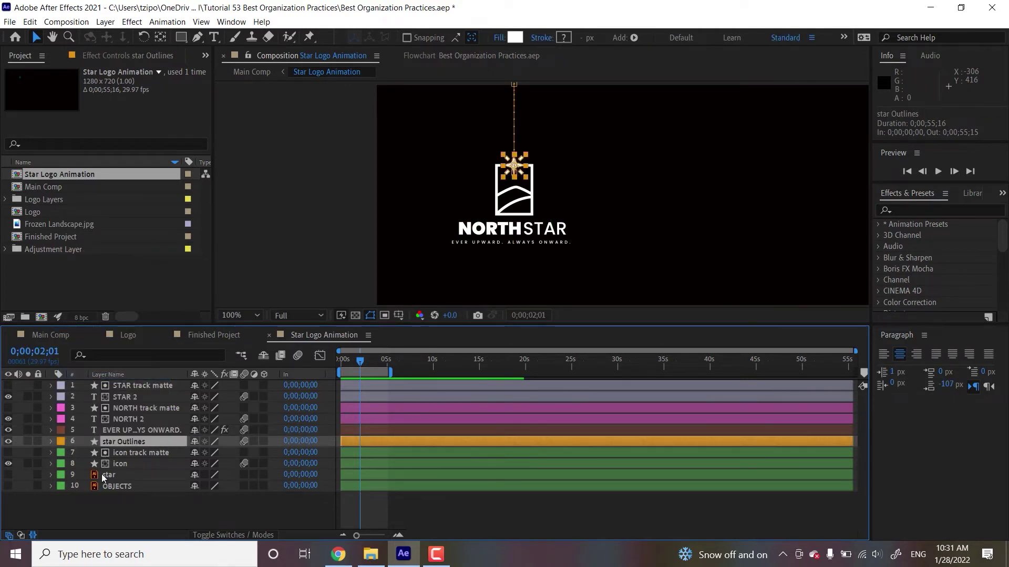
pyautogui.click(149, 453)
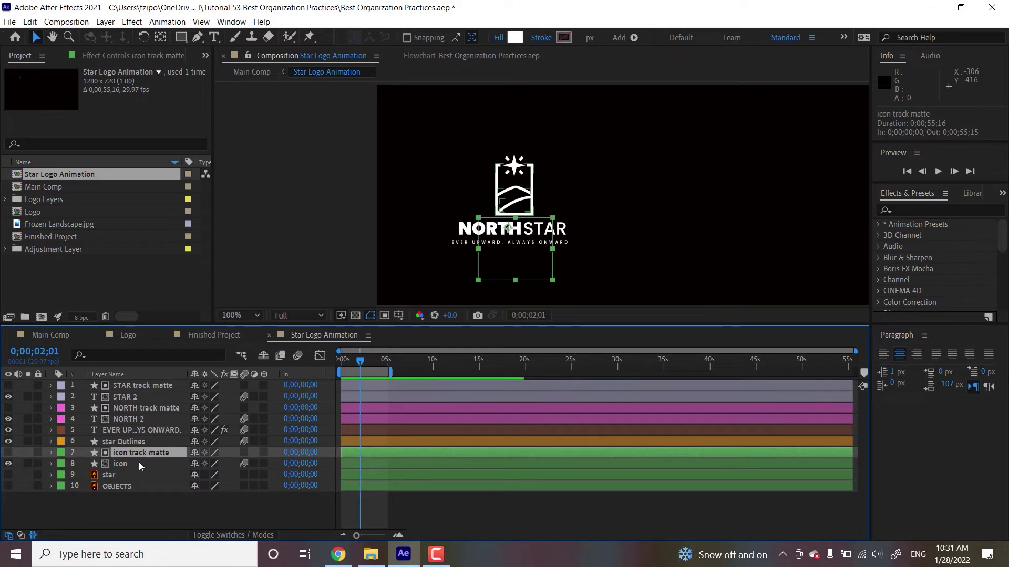
pyautogui.keyDown('shift'); pyautogui.click(139, 464); pyautogui.keyUp('shift')
pyautogui.click(59, 455)
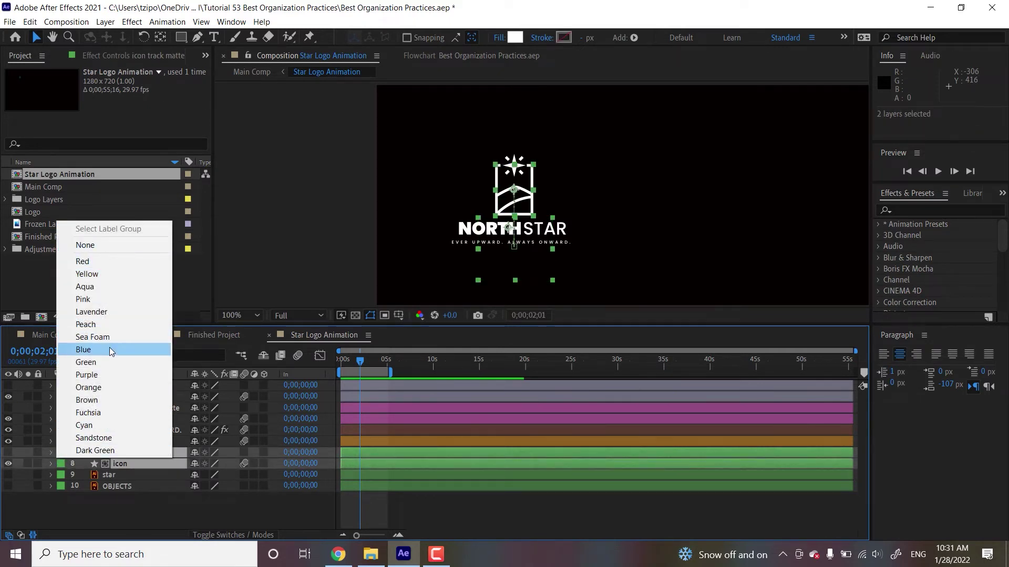
pyautogui.click(119, 336)
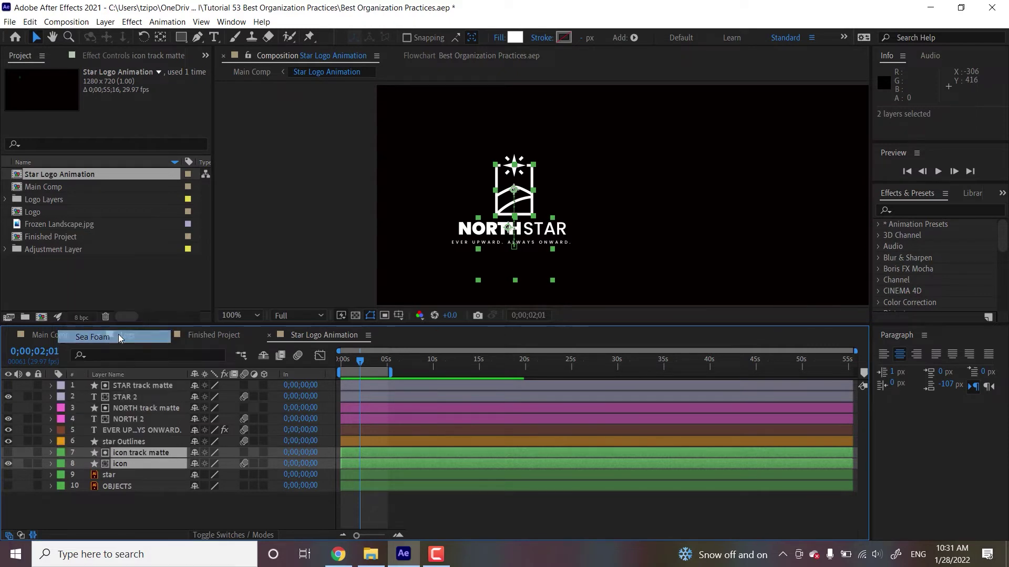
pyautogui.click(61, 462)
pyautogui.click(110, 436)
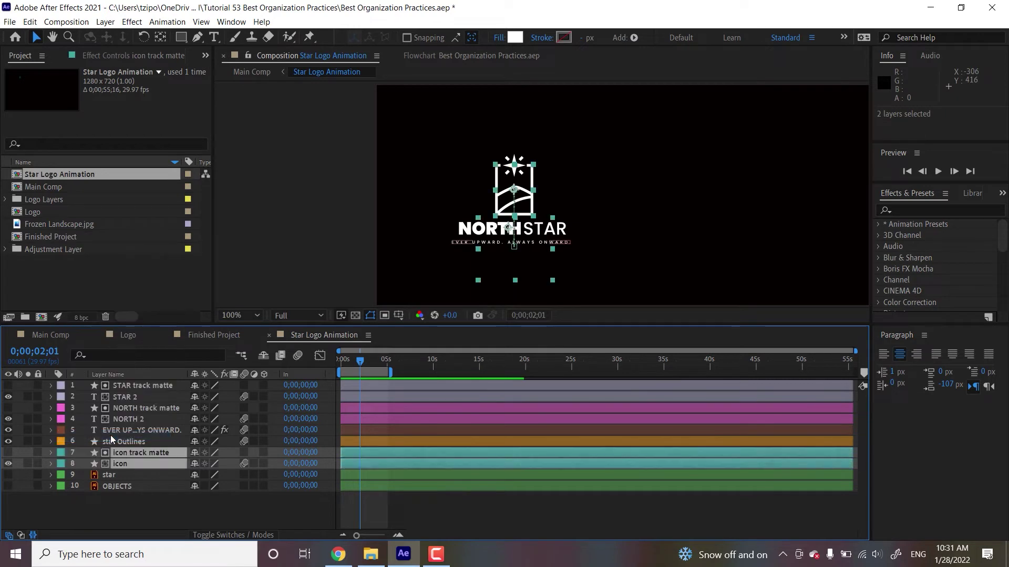
pyautogui.click(107, 503)
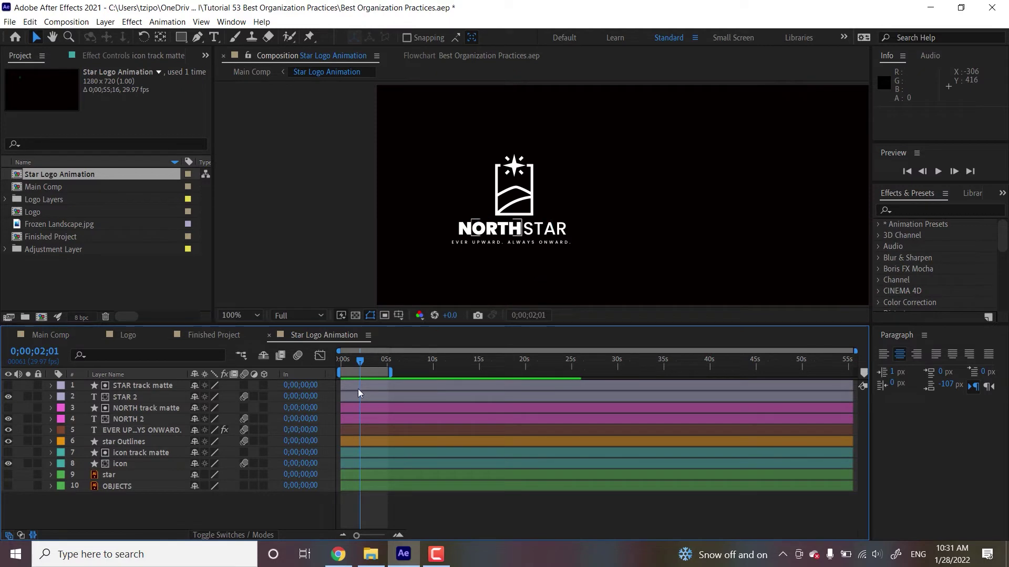
# Step: Select the NORTH track matte, icon track matte, OBJECTS, and tagline layers in turn
pyautogui.click(391, 409)
pyautogui.click(383, 456)
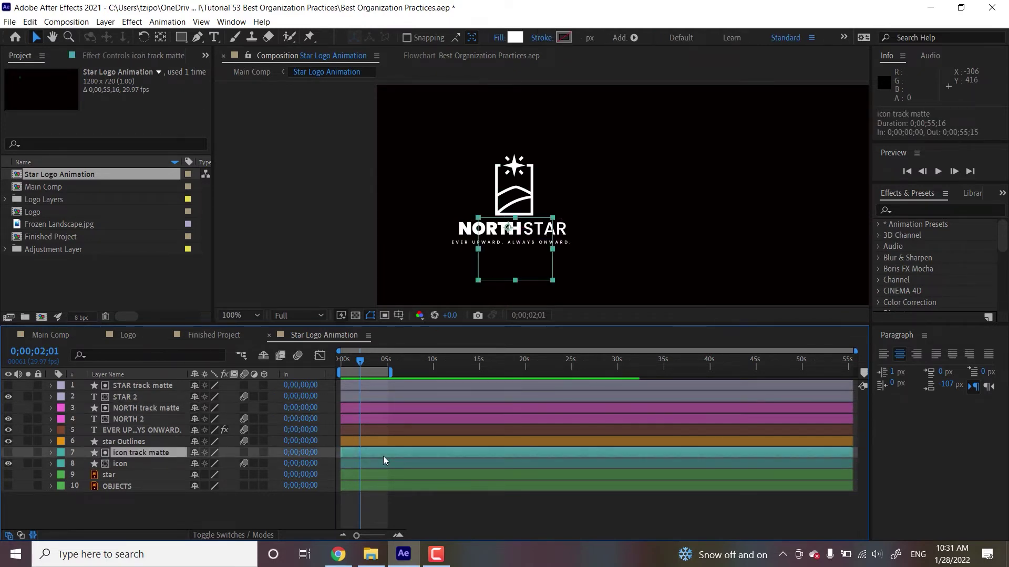
pyautogui.click(375, 488)
pyautogui.click(393, 430)
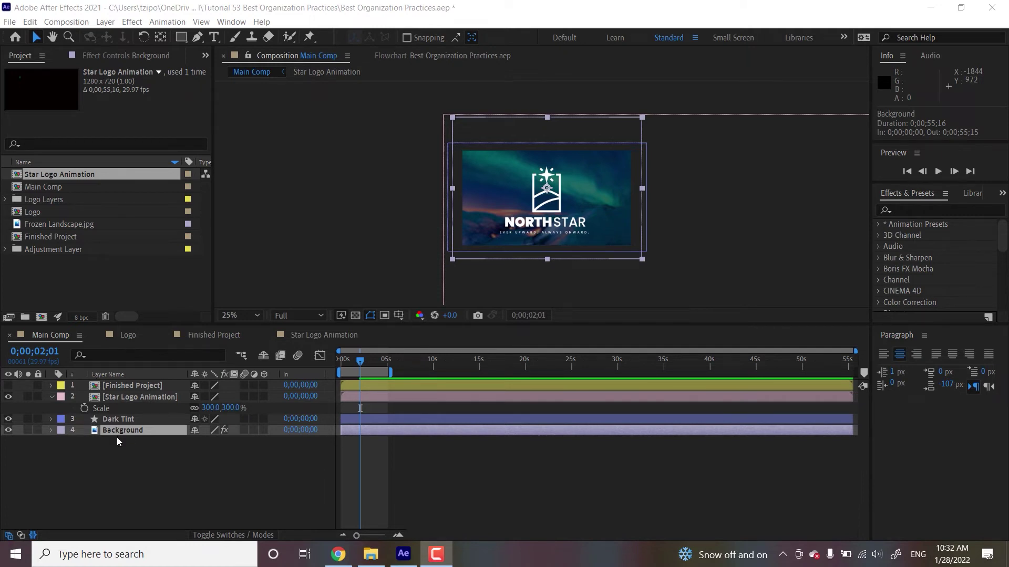
pyautogui.click(101, 374)
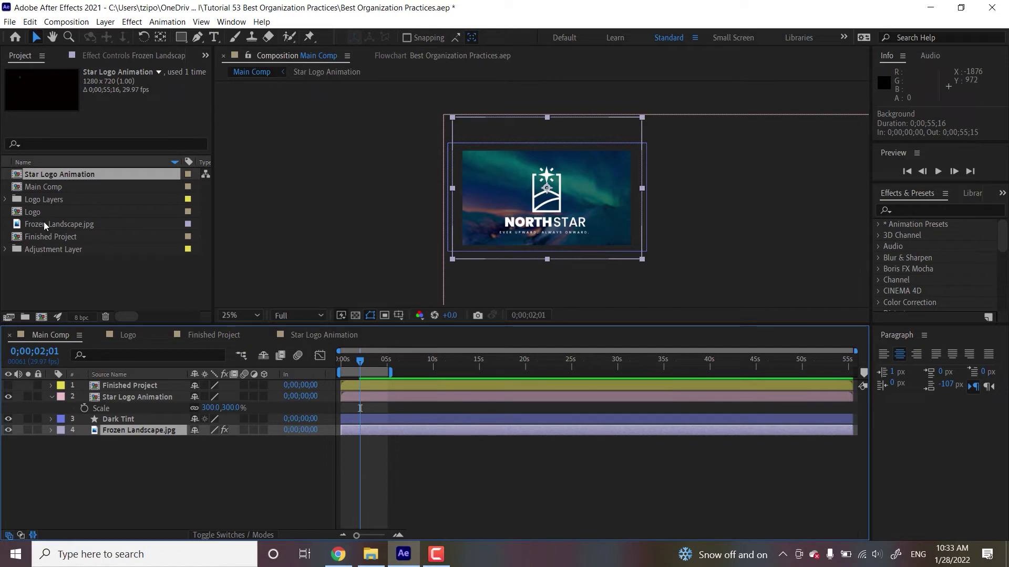
pyautogui.click(125, 249)
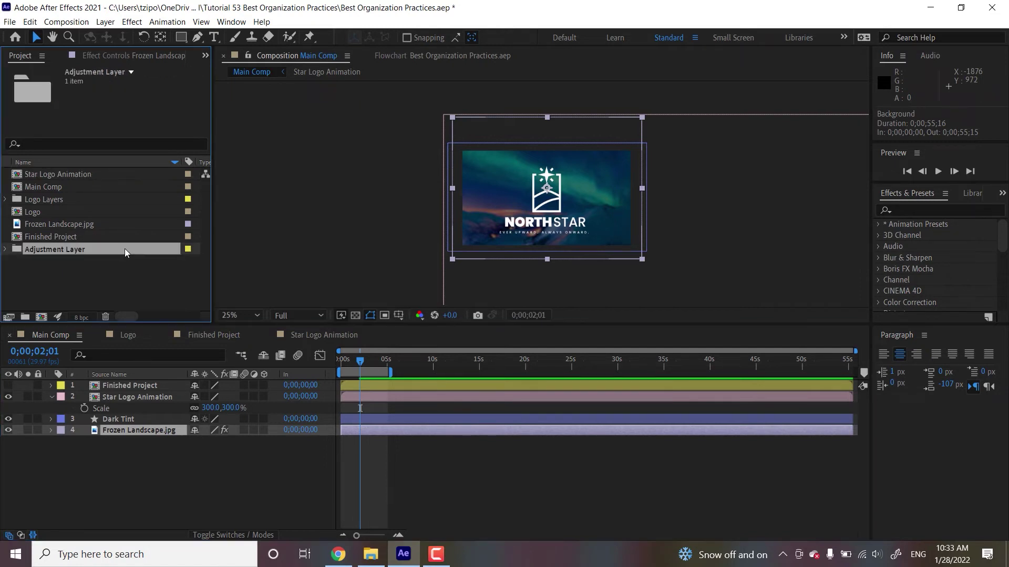
pyautogui.click(30, 223)
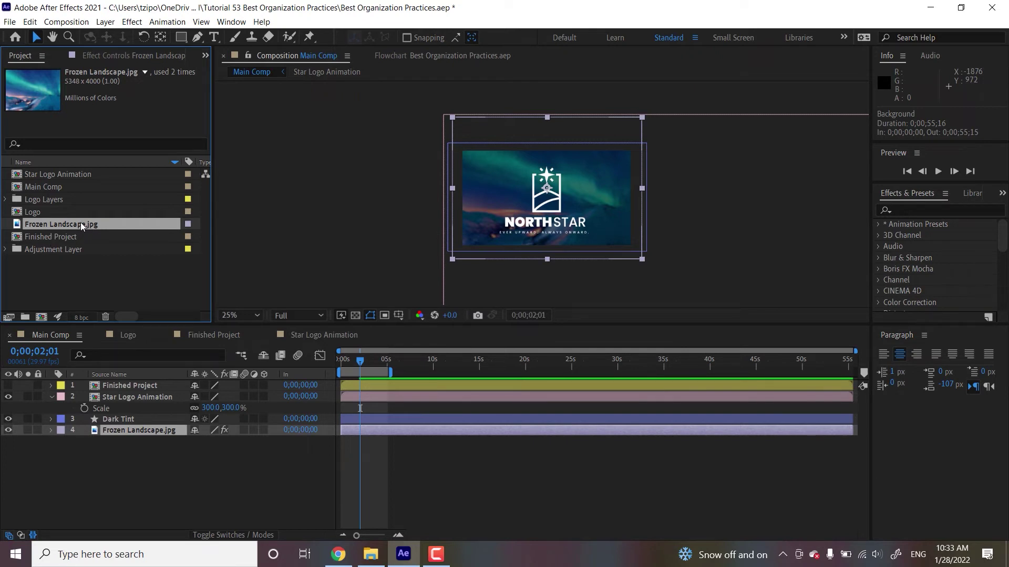
# Step: Add Frozen Landscape.jpg as Main Comp's top layer, scale it to -5%, and move it top-right
pyautogui.moveTo(70, 223); pyautogui.dragTo(116, 385)
pyautogui.press('s')
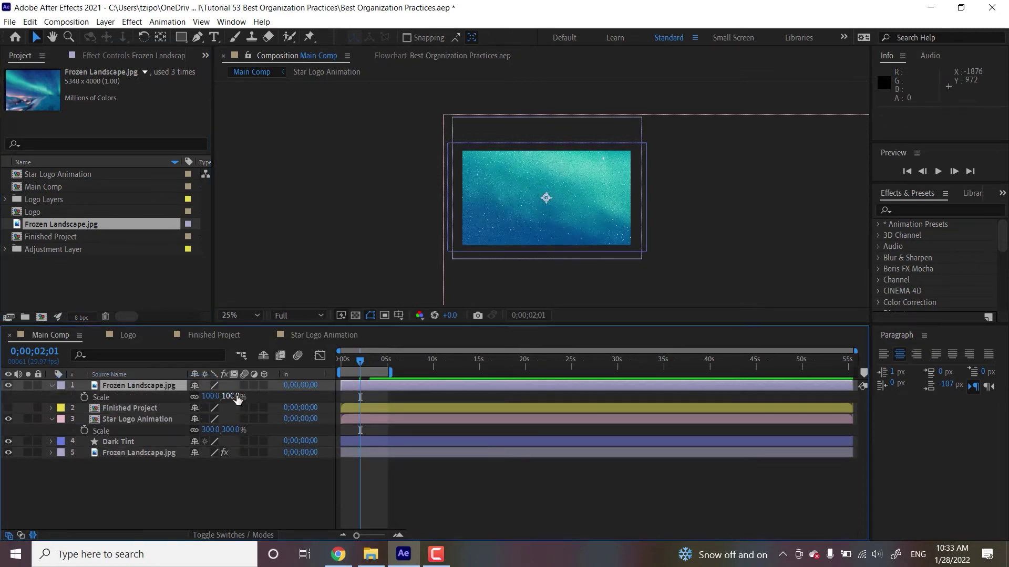
pyautogui.moveTo(236, 399); pyautogui.dragTo(177, 403)
pyautogui.click(229, 398)
pyautogui.write('-5')
pyautogui.press('Return')
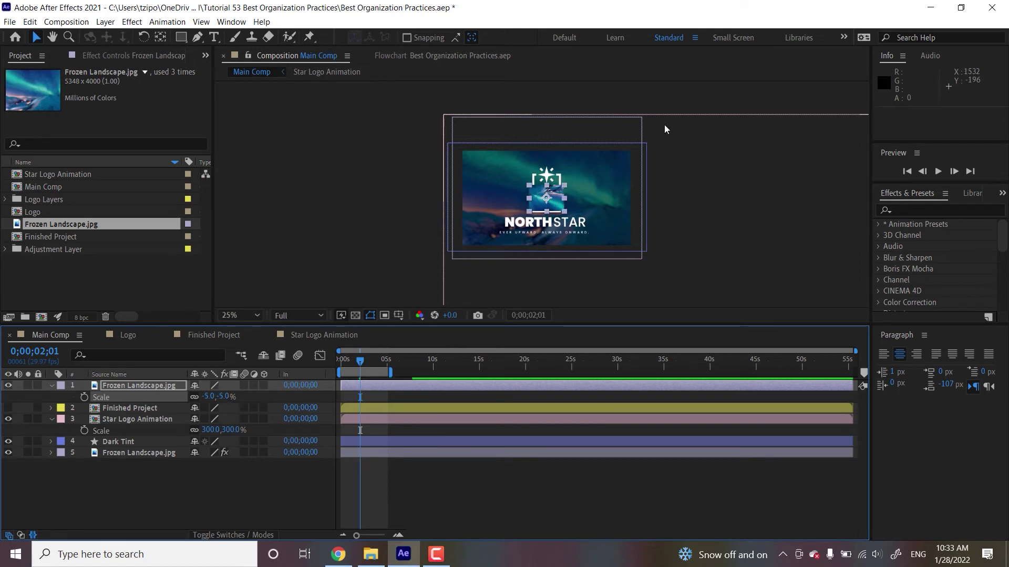
pyautogui.moveTo(555, 197); pyautogui.dragTo(612, 176)
# Step: Select the Star Logo Animation layer, zoom the view to 50%, and pan up and right
pyautogui.click(546, 200)
pyautogui.press('z')
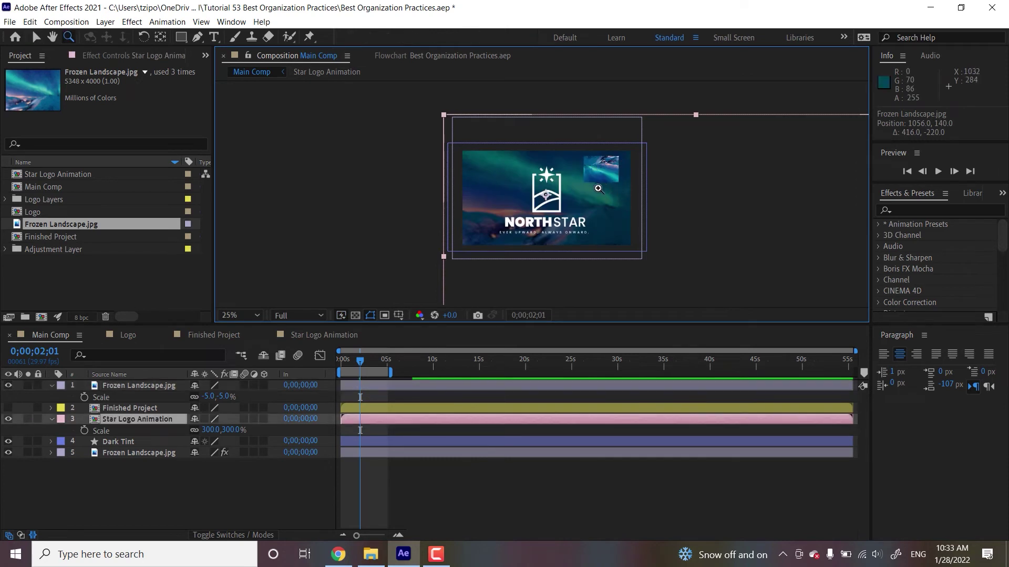
pyautogui.click(599, 188)
pyautogui.press('h')
pyautogui.moveTo(549, 221); pyautogui.dragTo(594, 190)
pyautogui.press('v')
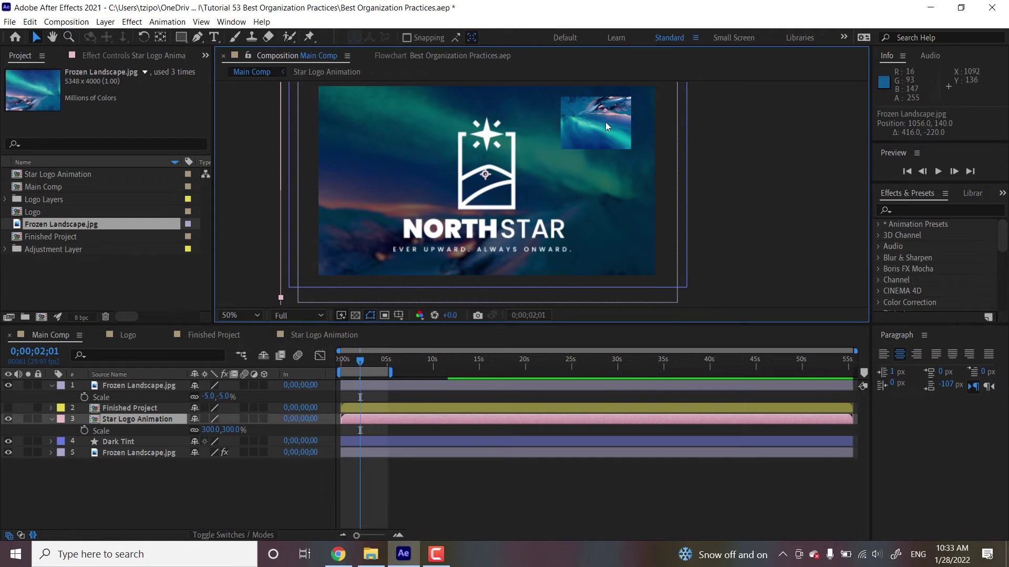
# Step: Apply Gaussian Blur to the small Frozen Landscape layer with Blurriness 76.9 and Repeat Edge Pixels on
pyautogui.click(127, 385)
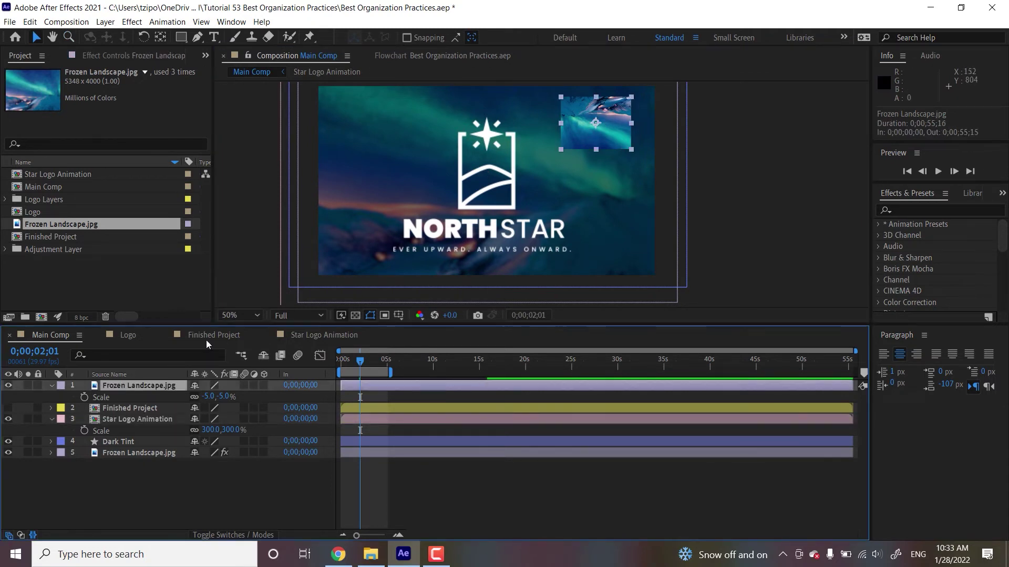
pyautogui.click(939, 209)
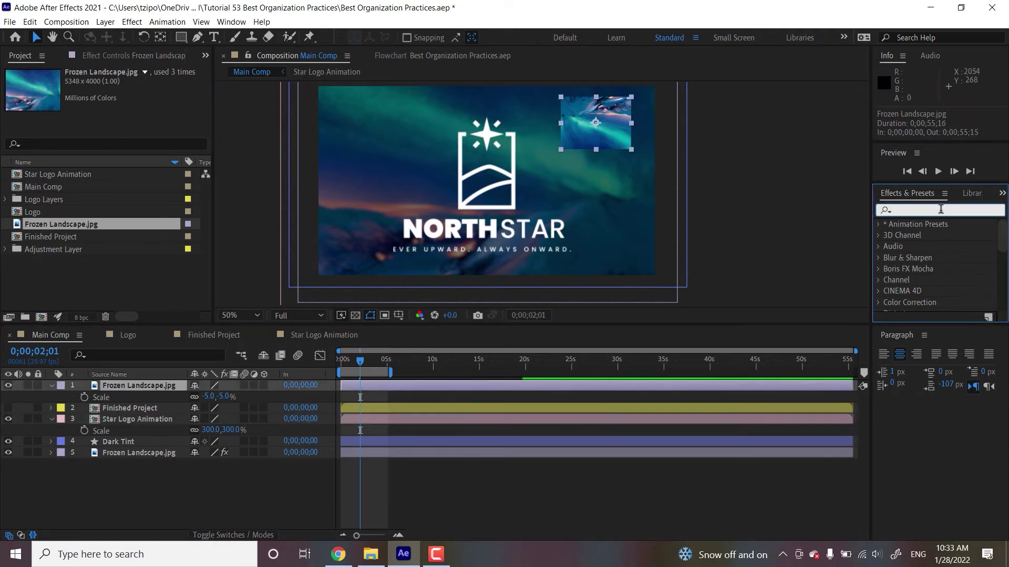
pyautogui.write('gaussia')
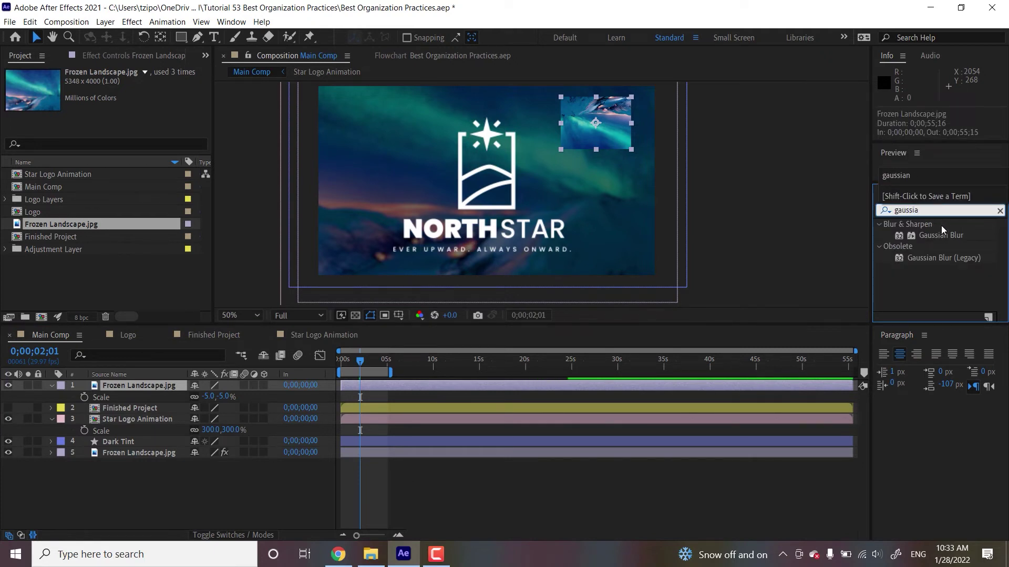
pyautogui.moveTo(938, 236); pyautogui.dragTo(392, 386)
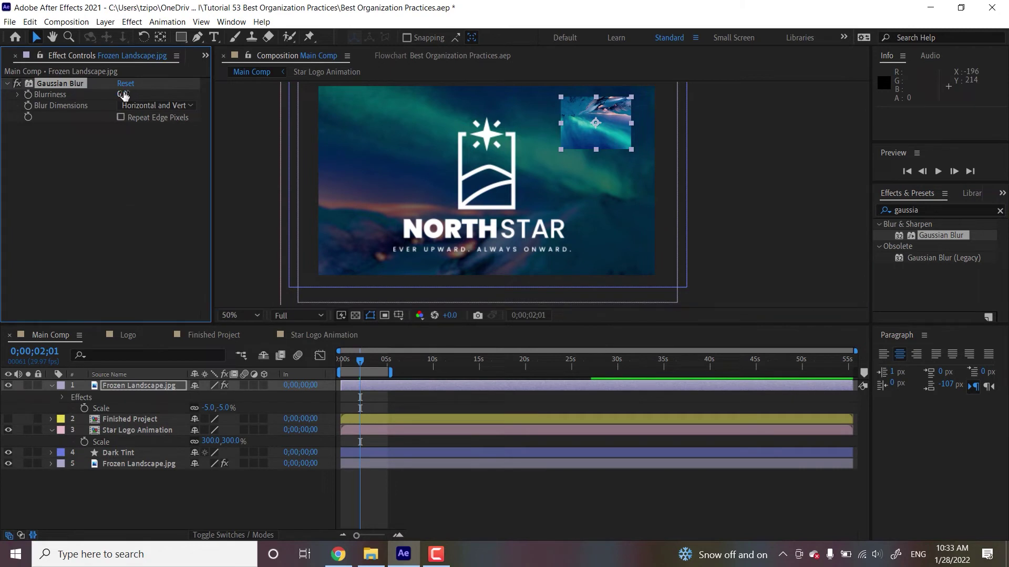
pyautogui.moveTo(124, 94); pyautogui.dragTo(398, 107)
pyautogui.moveTo(540, 125); pyautogui.dragTo(735, 173)
pyautogui.click(120, 118)
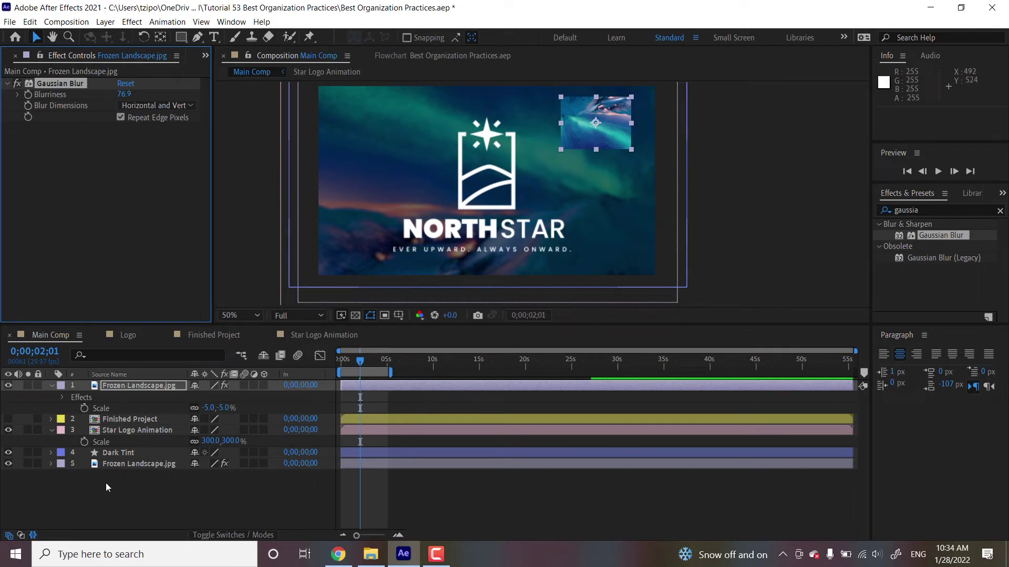
# Step: Rename the top landscape layer to 'New Frozen Landscape'
pyautogui.click(117, 374)
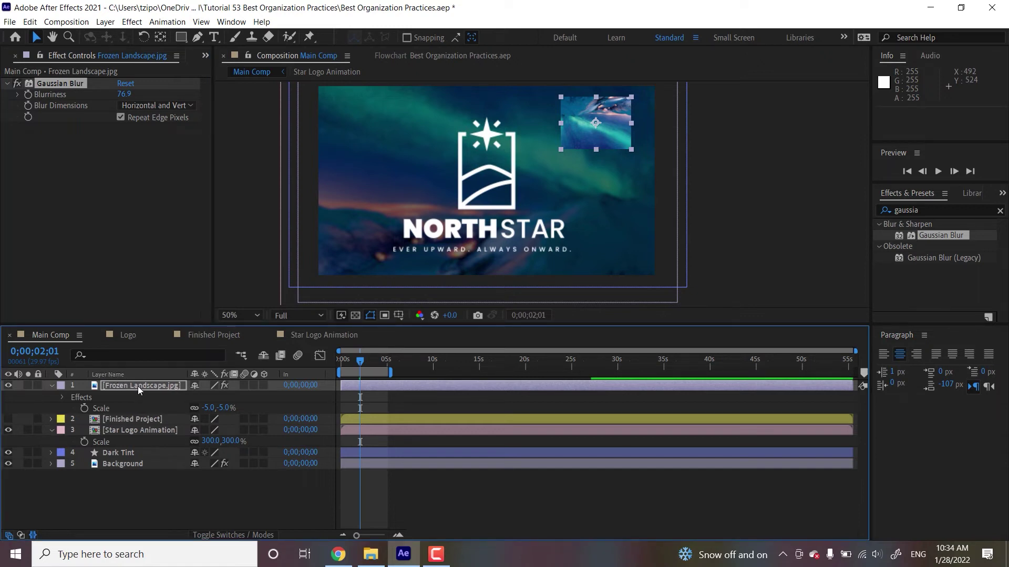
pyautogui.press('Return')
pyautogui.write('New Frozen Landscape')
pyautogui.press('Return')
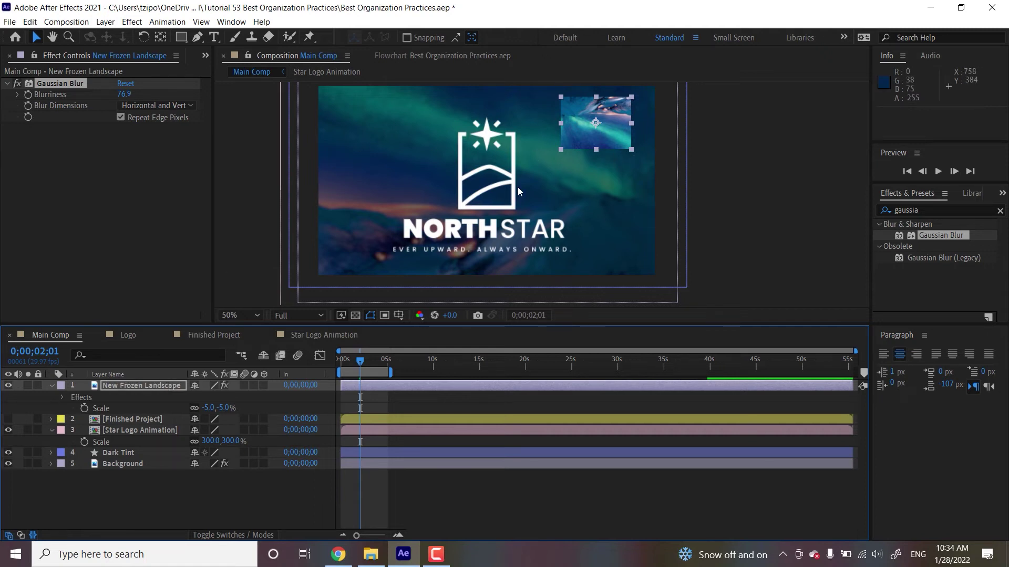
# Step: Switch the timeline back to source names and reopen the Project panel
pyautogui.click(115, 374)
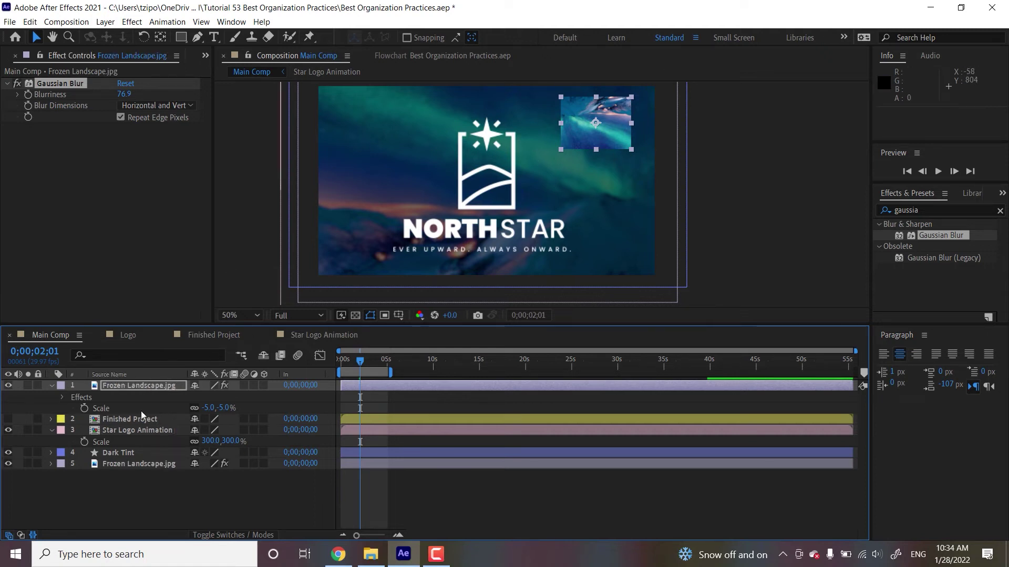
pyautogui.click(205, 55)
pyautogui.click(232, 71)
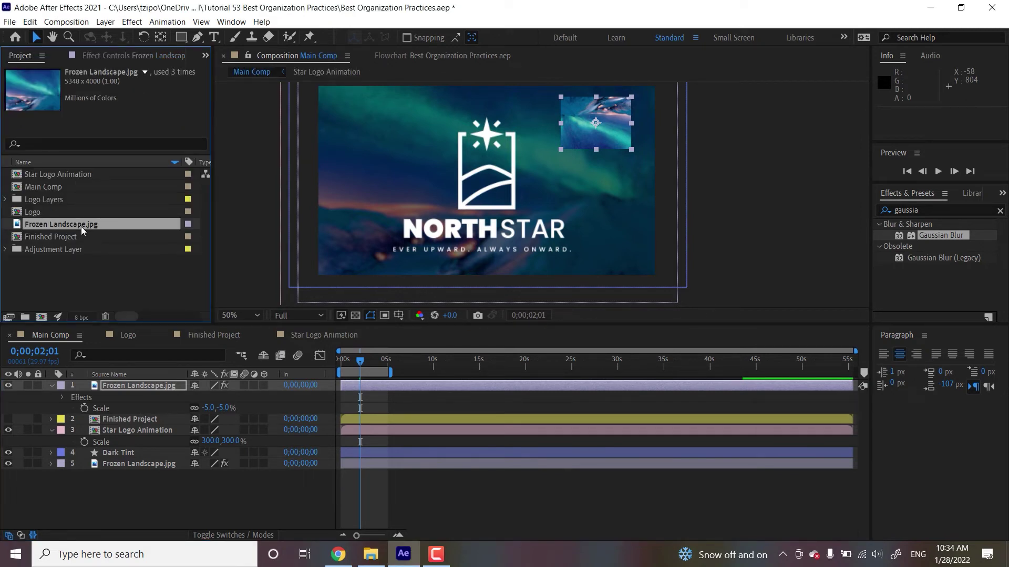
# Step: Add another Frozen Landscape copy at -10% scale, moved left and down, rotated 100°
pyautogui.moveTo(81, 226); pyautogui.dragTo(137, 384)
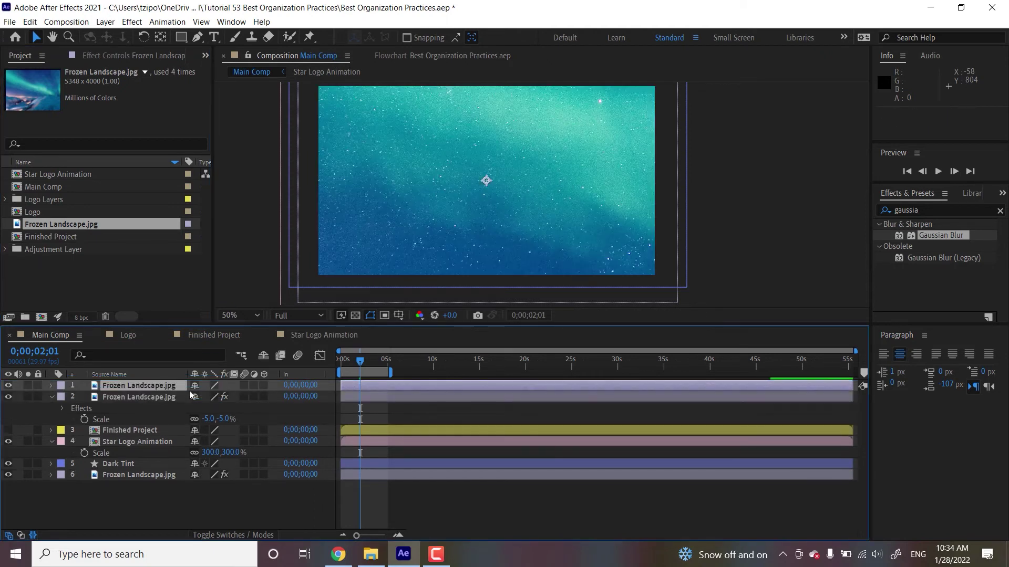
pyautogui.press('s')
pyautogui.click(231, 397)
pyautogui.write('-10')
pyautogui.press('Return')
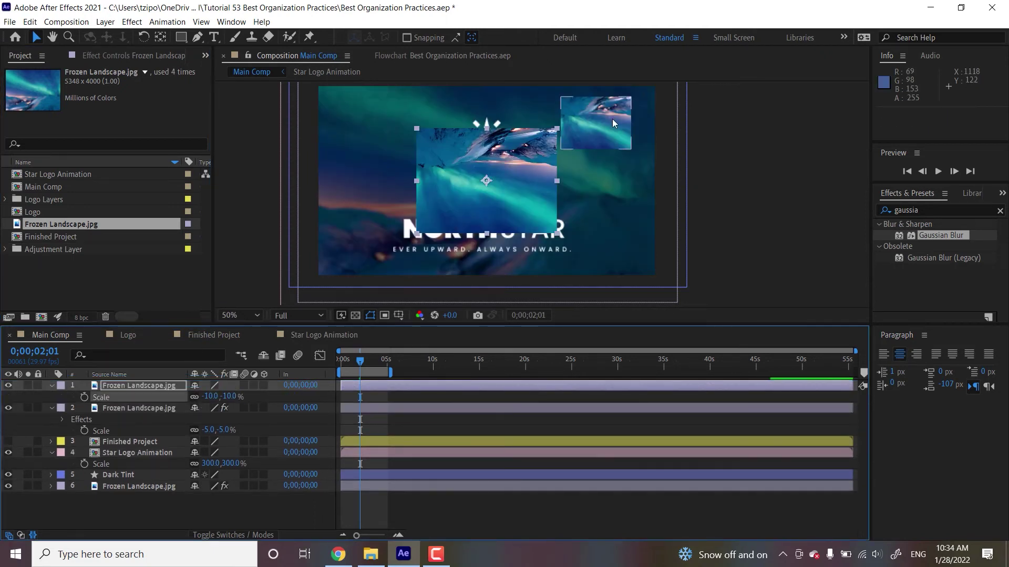
pyautogui.moveTo(521, 195); pyautogui.dragTo(435, 214)
pyautogui.press('r')
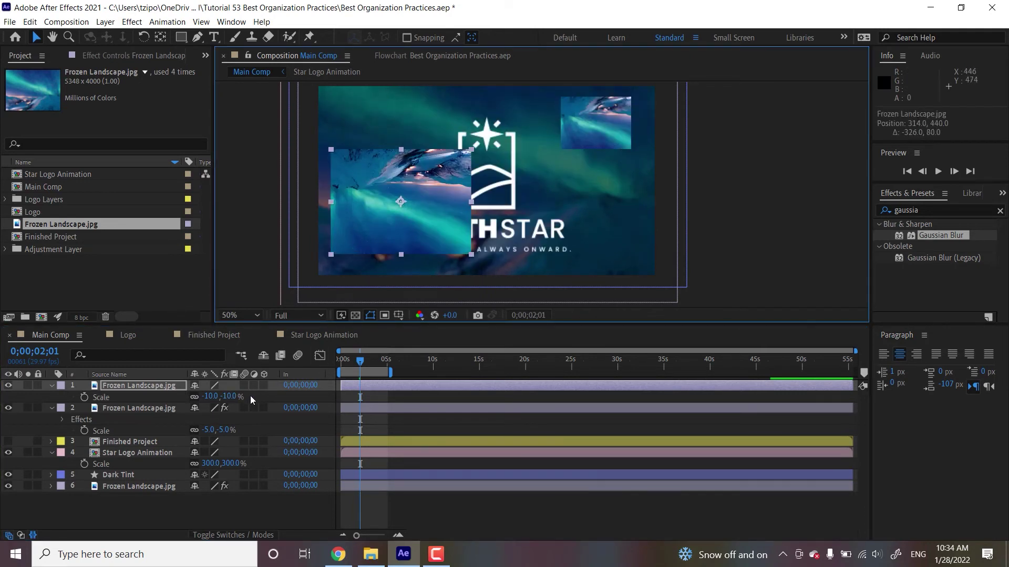
pyautogui.click(210, 397)
pyautogui.write('100')
pyautogui.press('Return')
# Step: Show layers by Layer Name and delete both extra Frozen Landscape layers
pyautogui.click(486, 182)
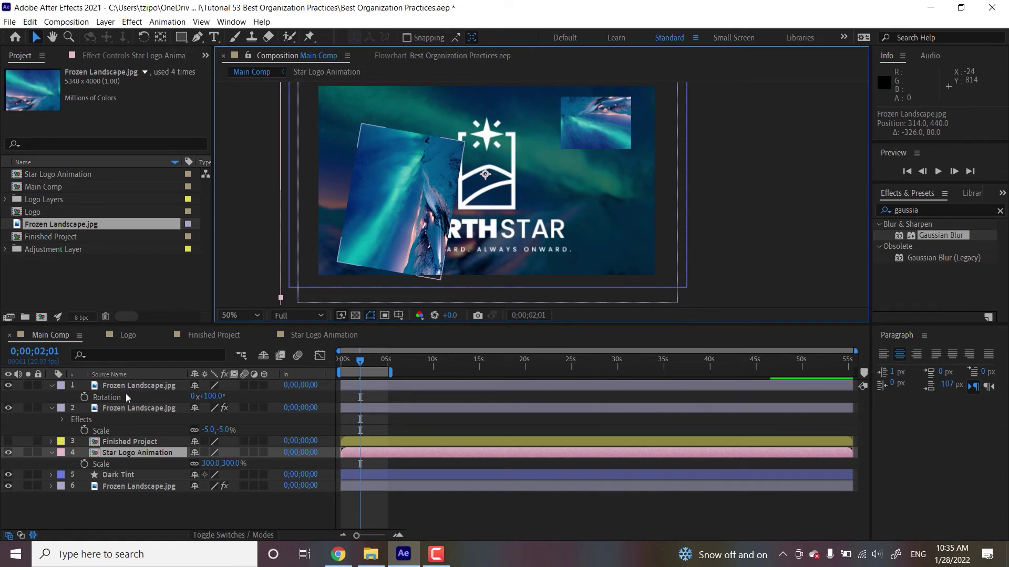
pyautogui.click(102, 374)
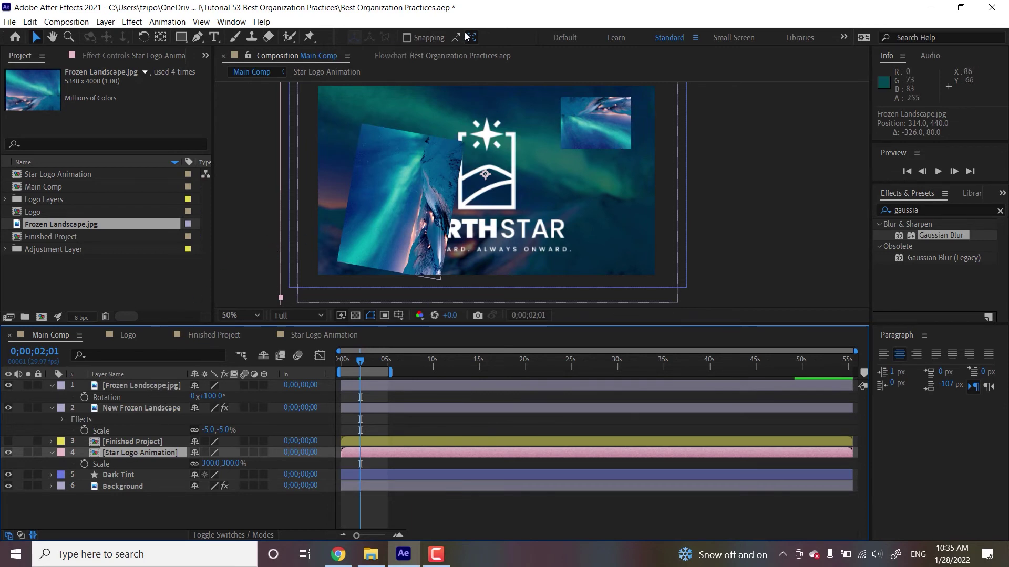
pyautogui.hotkey('ctrl', 'z')
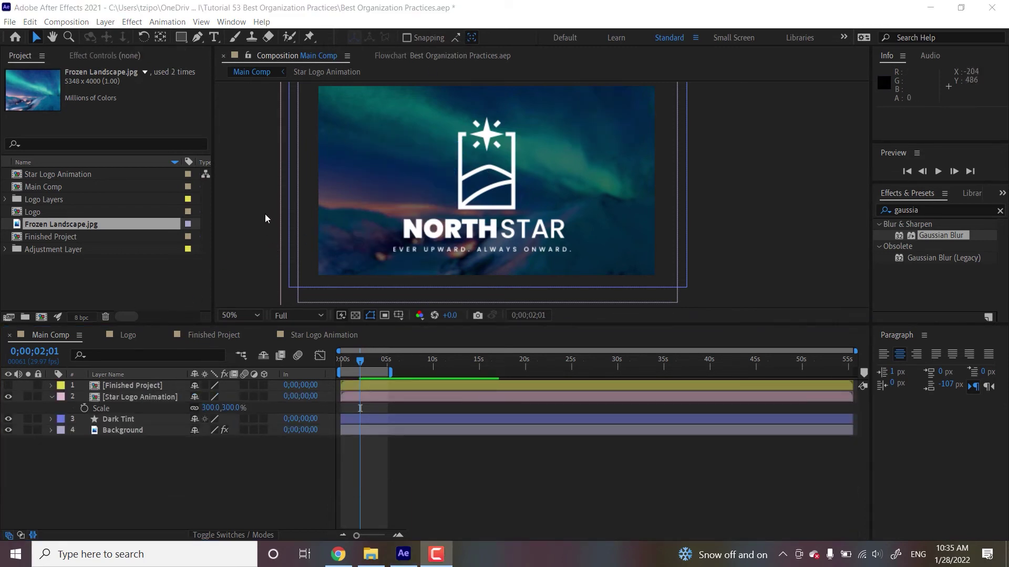
# Step: Create an empty project folder named 'Logo Assets' in the Project panel
pyautogui.click(99, 282)
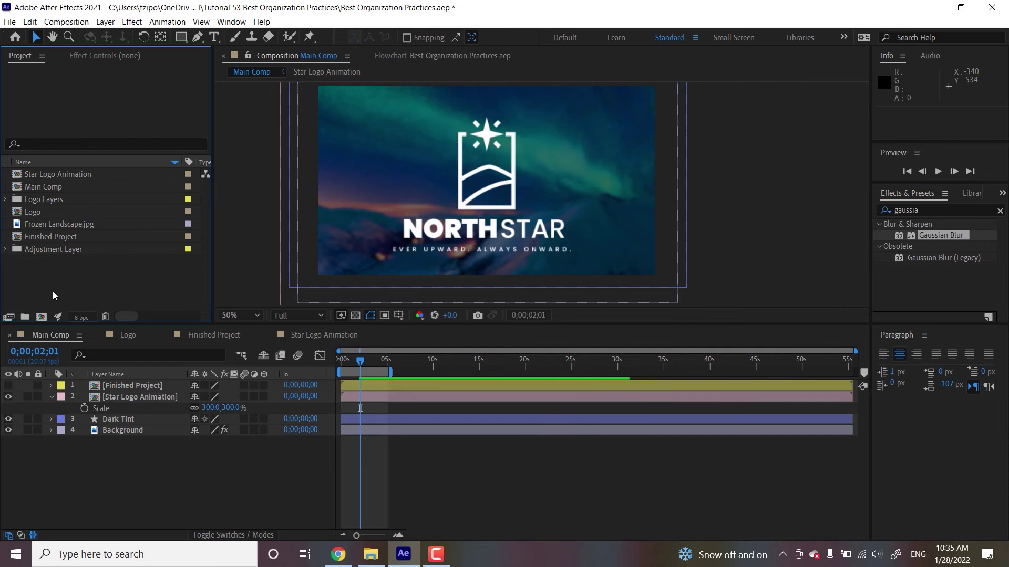
pyautogui.click(25, 317)
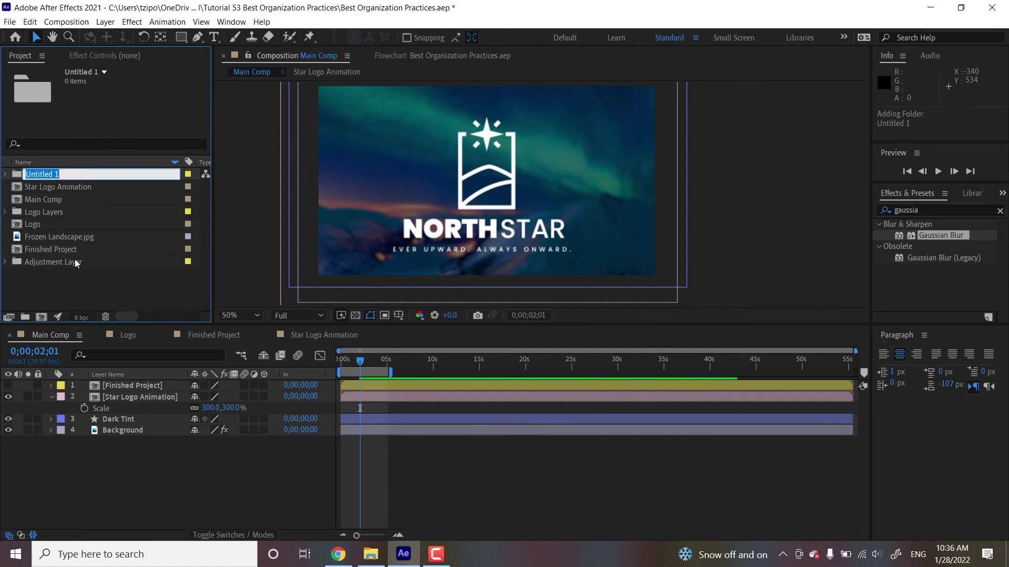
pyautogui.write('Logo L')
pyautogui.press('BackSpace')
pyautogui.write('Assets')
pyautogui.press('Return')
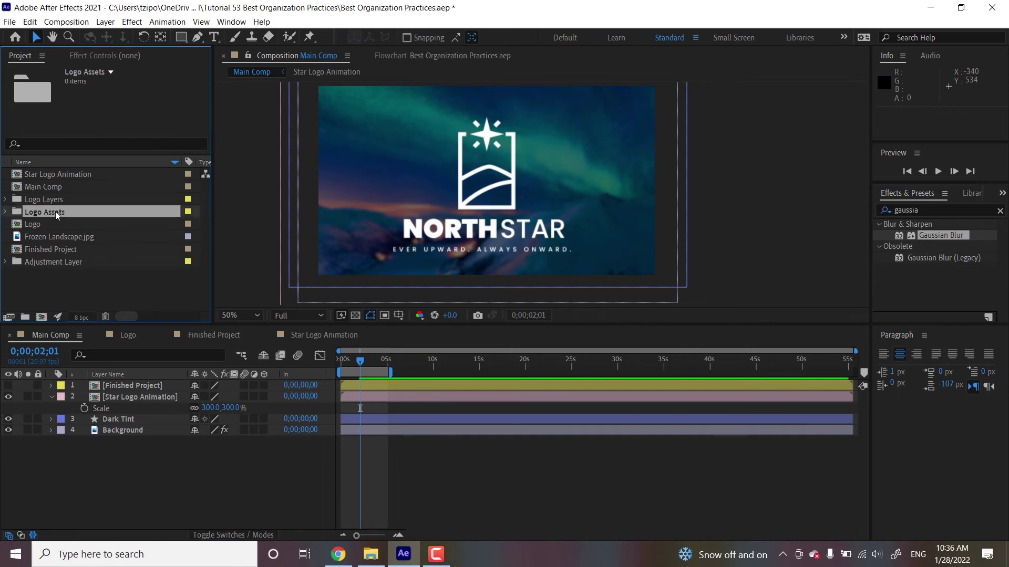
# Step: Move the Logo Layers folder, Logo comp and Star Logo Animation comp into Logo Assets
pyautogui.click(44, 198)
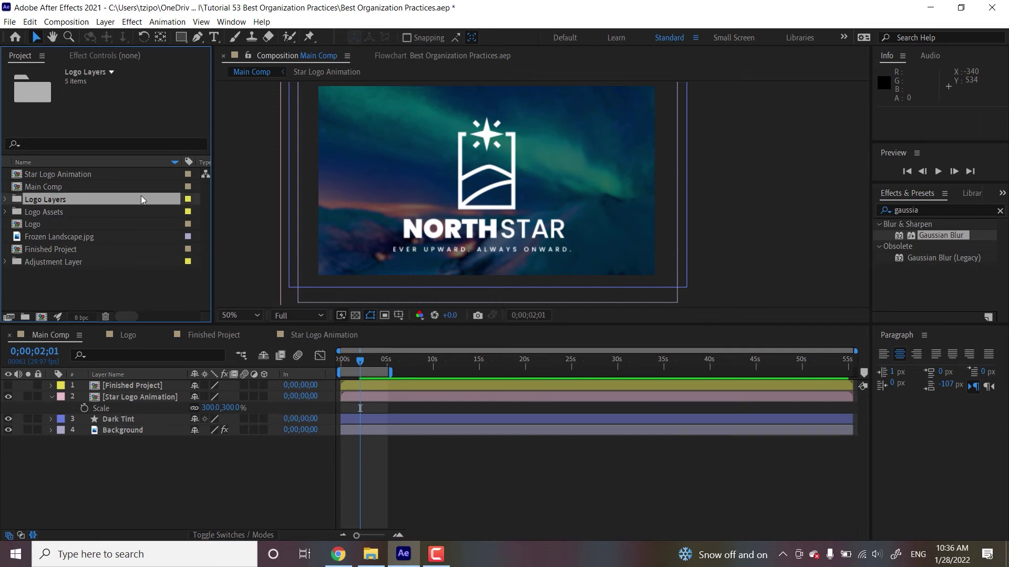
pyautogui.keyDown('ctrl'); pyautogui.click(39, 226); pyautogui.keyUp('ctrl')
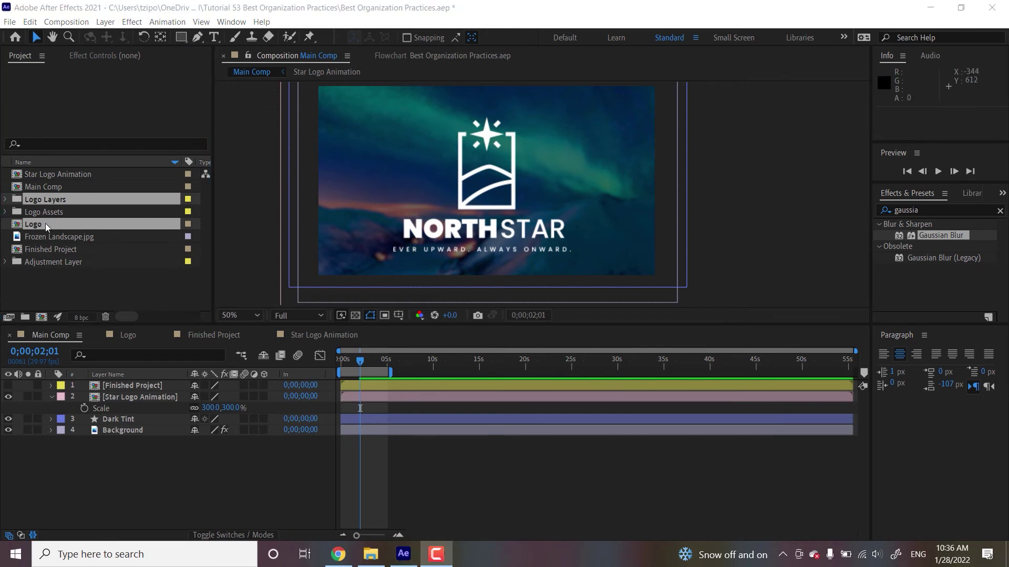
pyautogui.moveTo(45, 223); pyautogui.dragTo(55, 212)
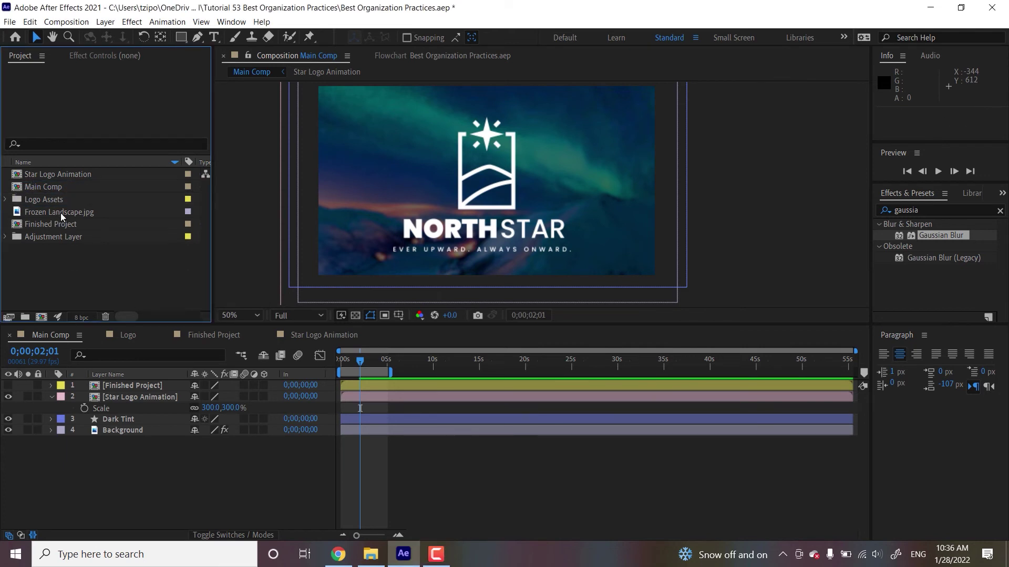
pyautogui.moveTo(42, 172); pyautogui.dragTo(63, 198)
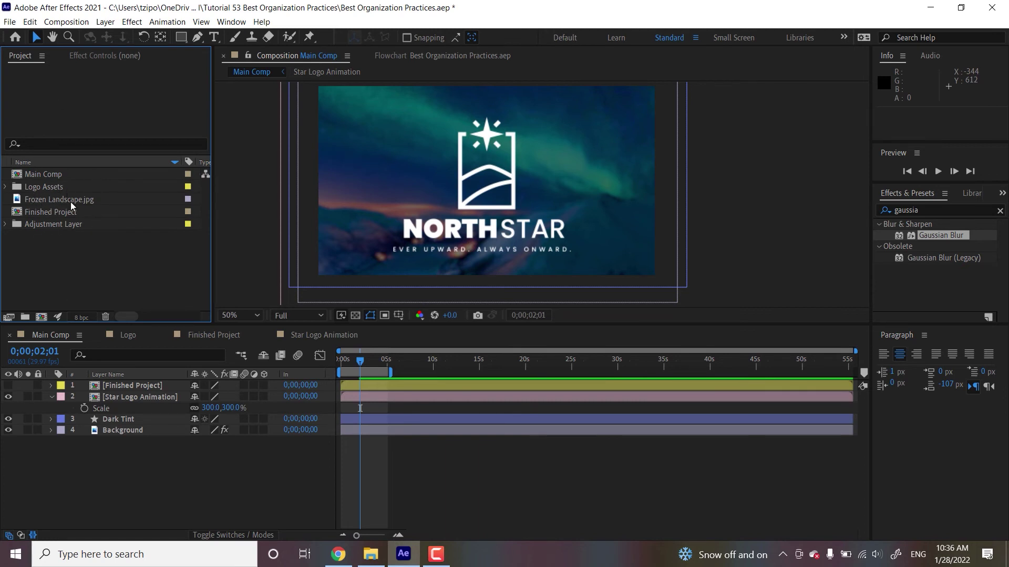
pyautogui.click(86, 142)
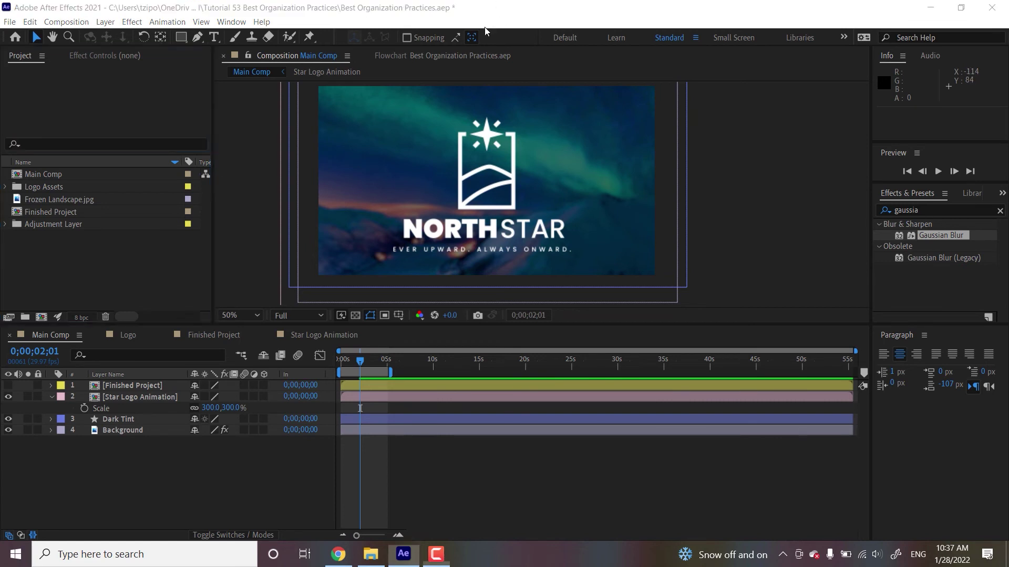
pyautogui.write('tagline')
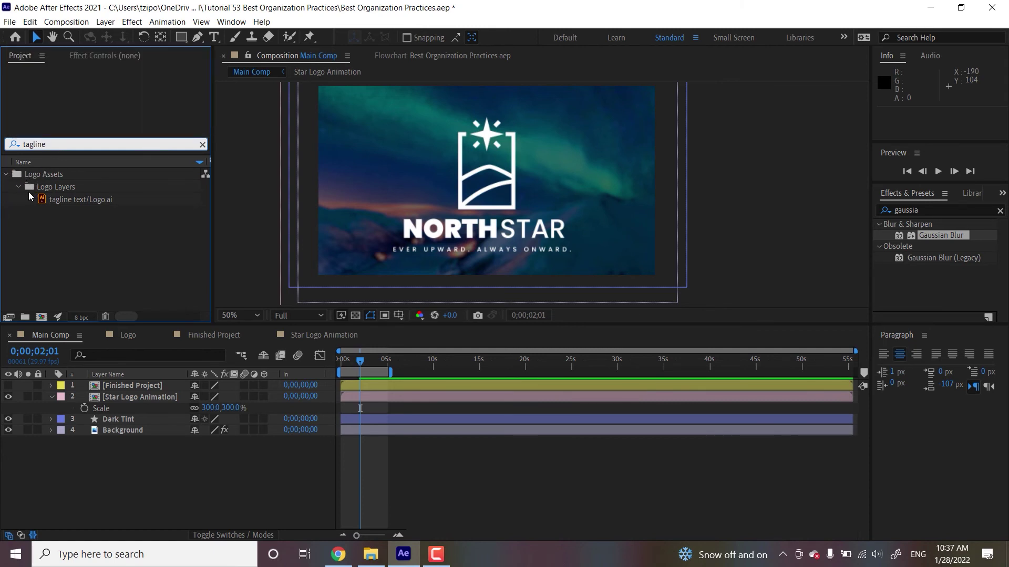
pyautogui.click(79, 199)
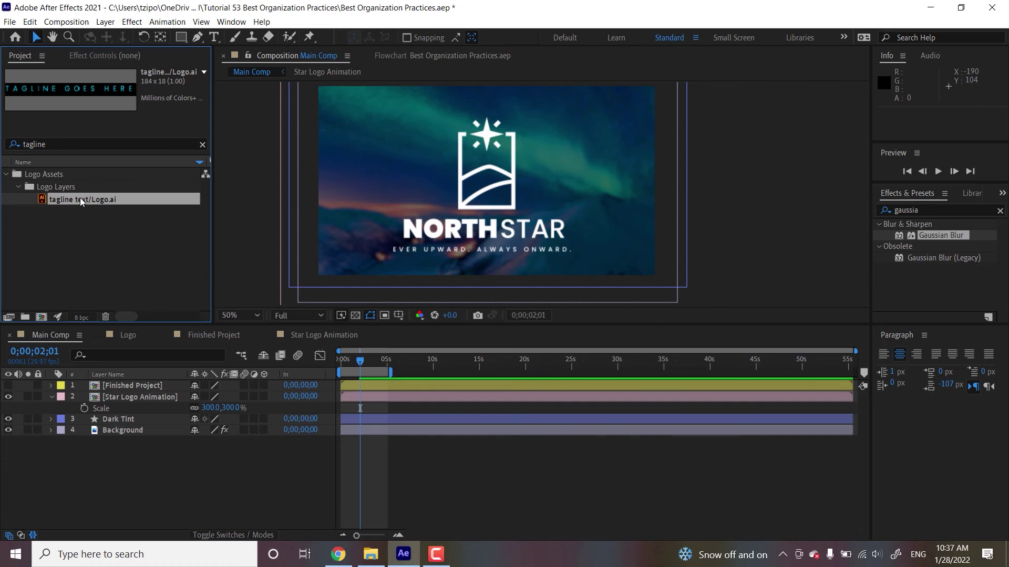
pyautogui.moveTo(80, 197); pyautogui.dragTo(140, 383)
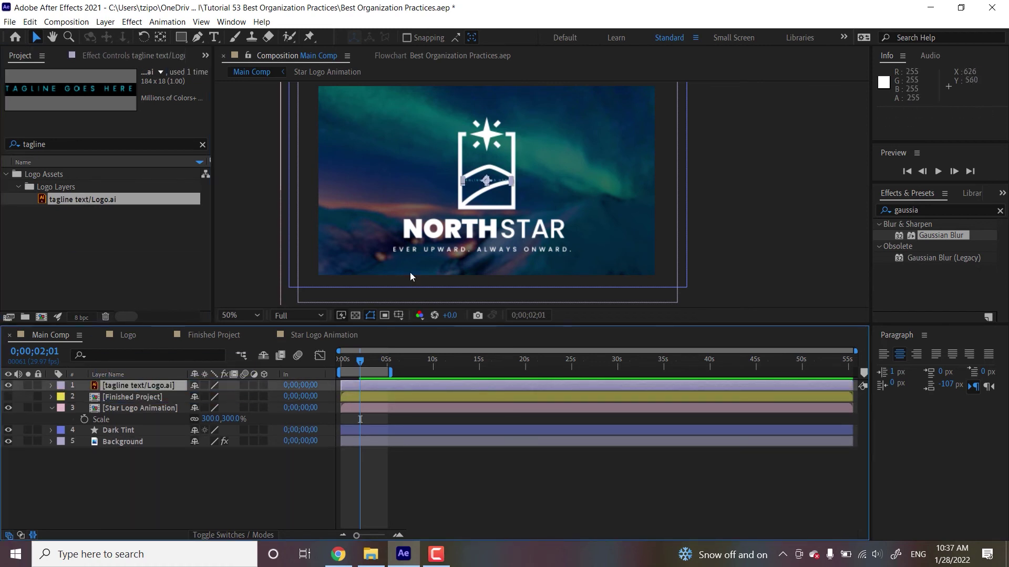
pyautogui.press('s')
pyautogui.moveTo(227, 396); pyautogui.dragTo(360, 388)
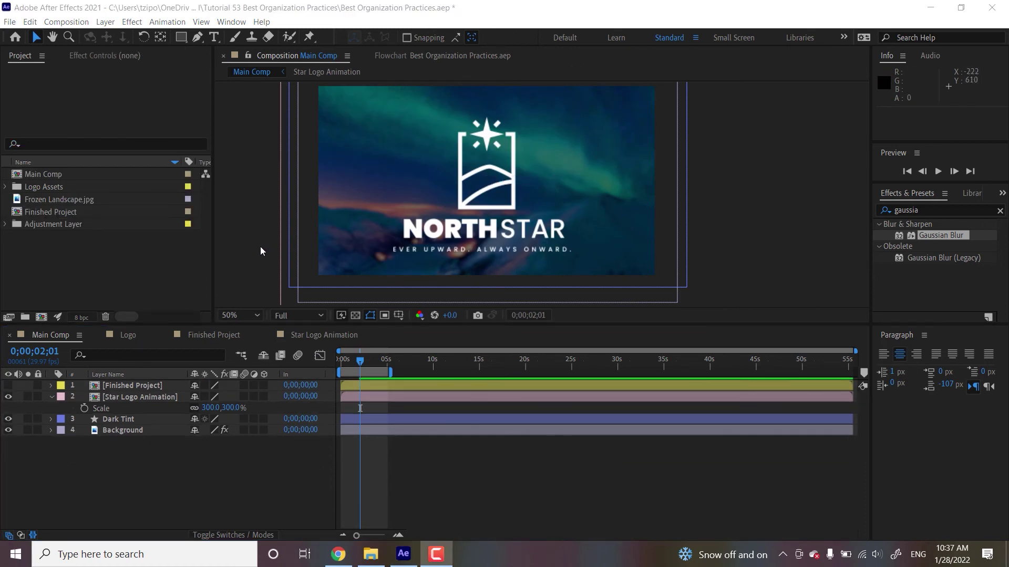
# Step: Add a new adjustment layer directly above Star Logo Animation in Main Comp
pyautogui.click(755, 203)
pyautogui.press(',')
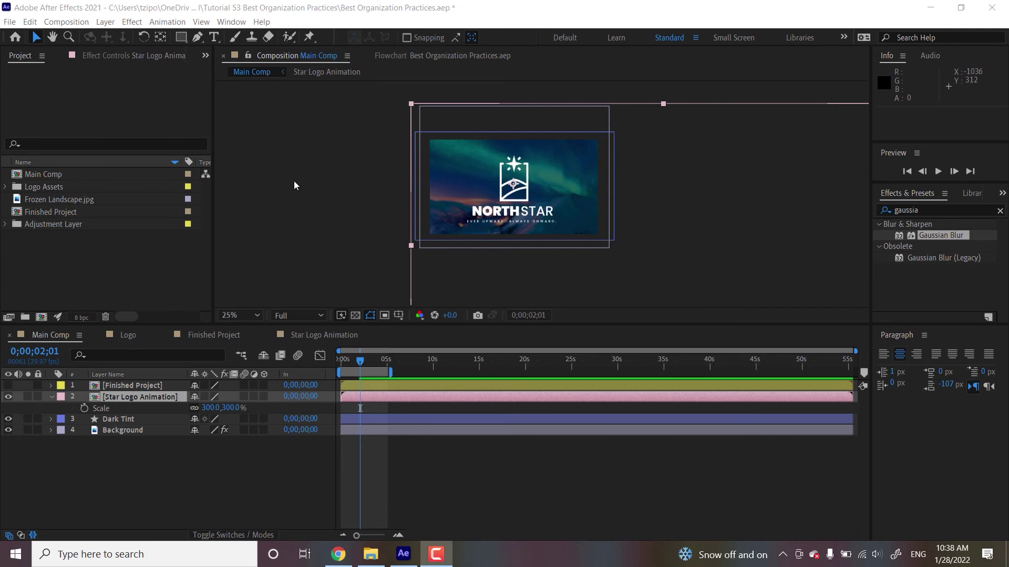
pyautogui.click(105, 22)
pyautogui.moveTo(128, 37)
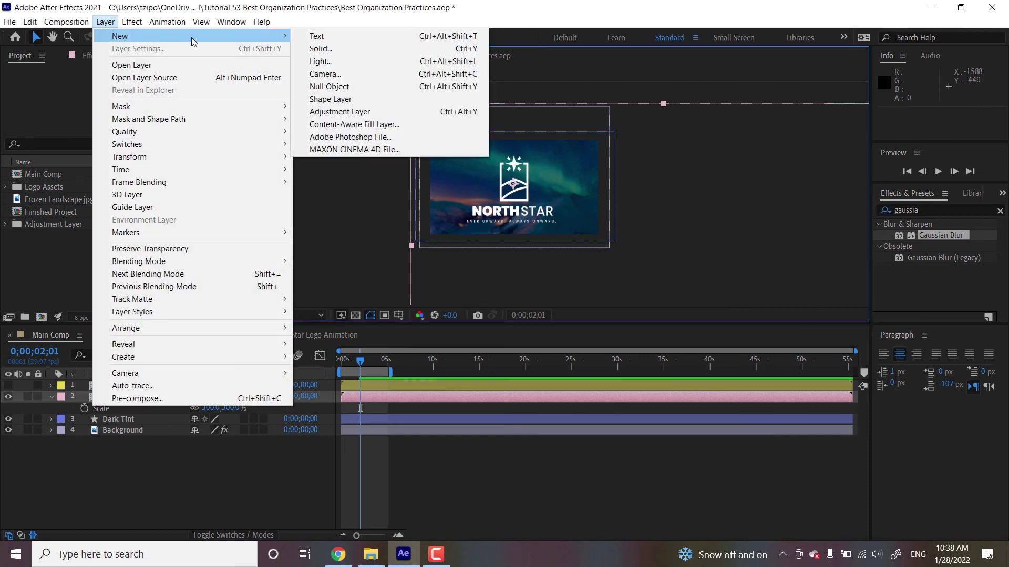
pyautogui.click(315, 112)
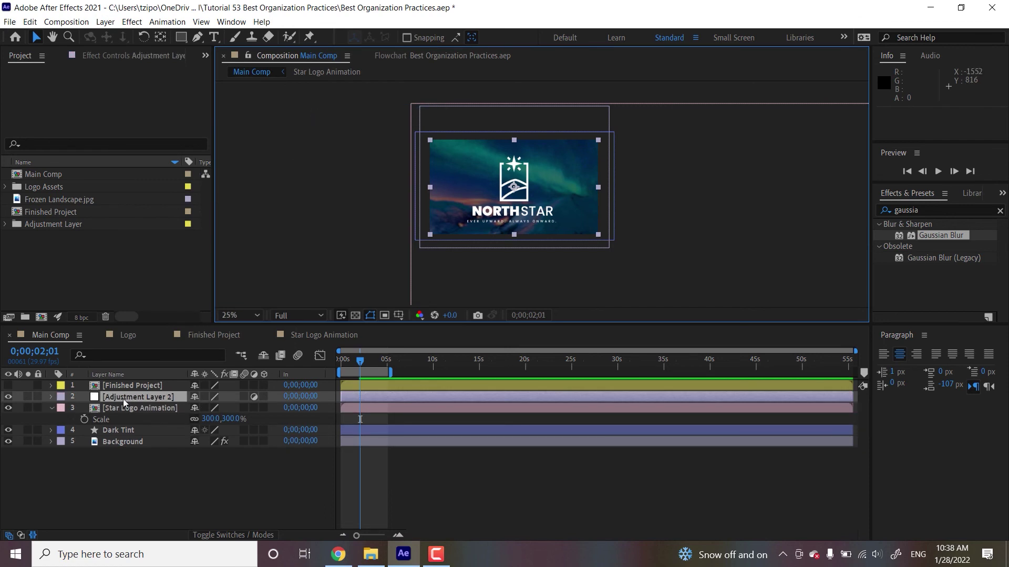
# Step: Rename the new adjustment layer to 'Snowfall'
pyautogui.doubleClick(140, 397)
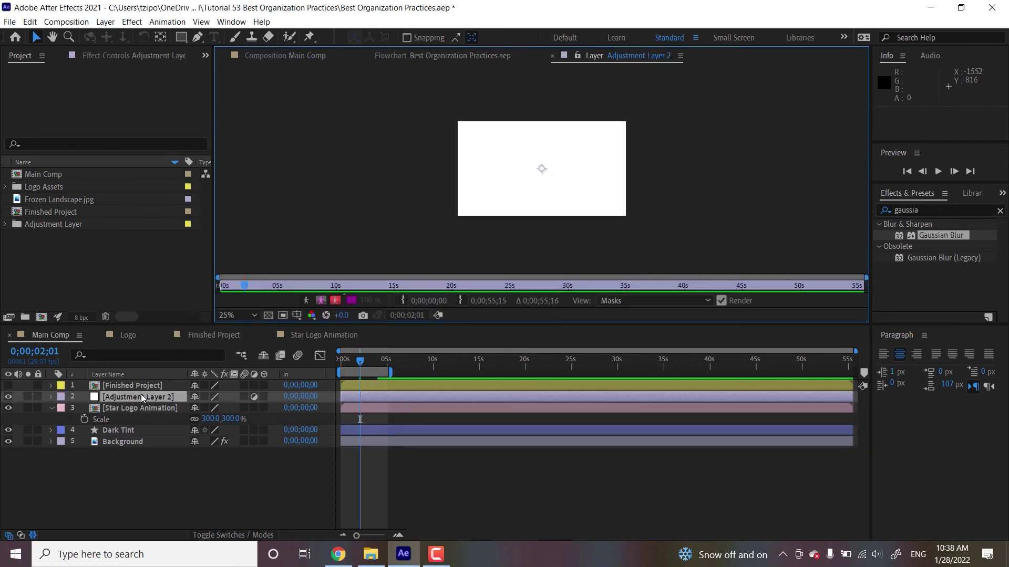
pyautogui.click(258, 54)
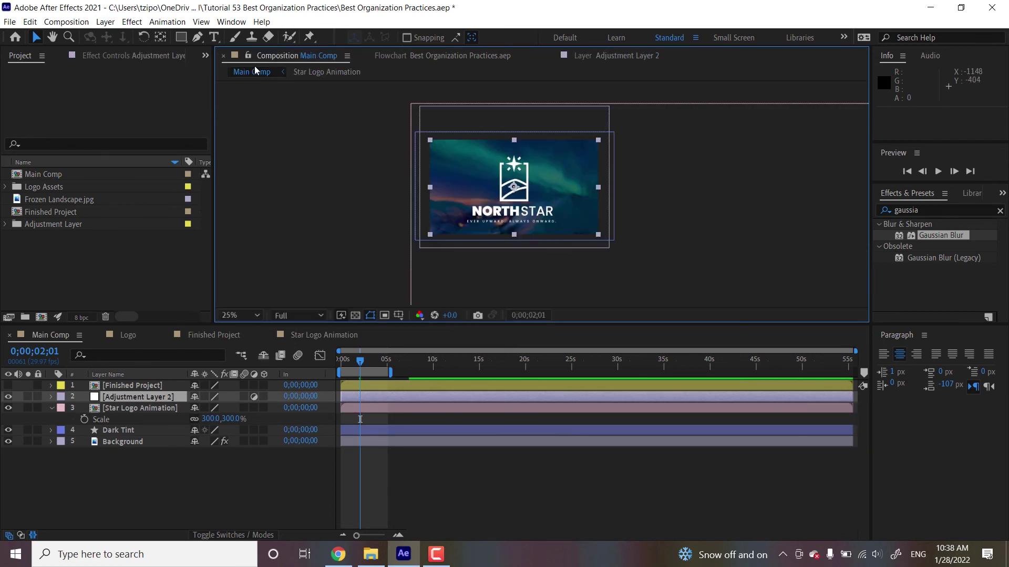
pyautogui.click(127, 401)
pyautogui.press('Return')
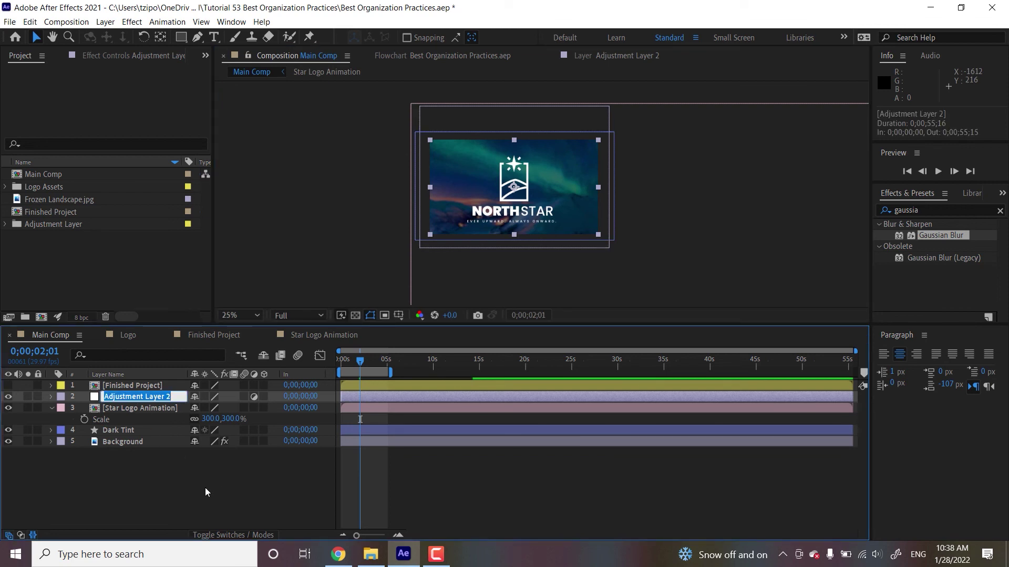
pyautogui.write('Snowfall')
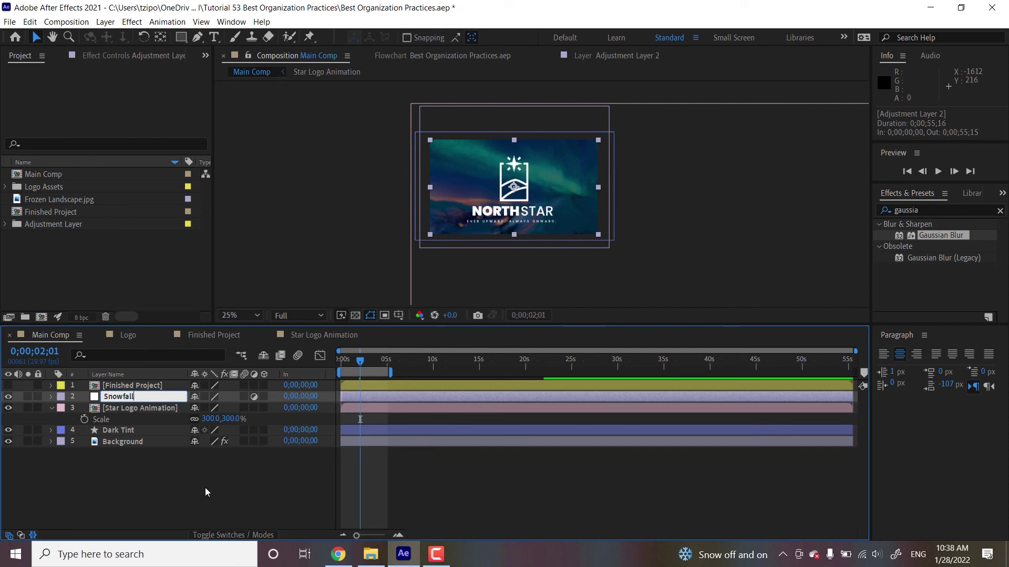
pyautogui.press('Return')
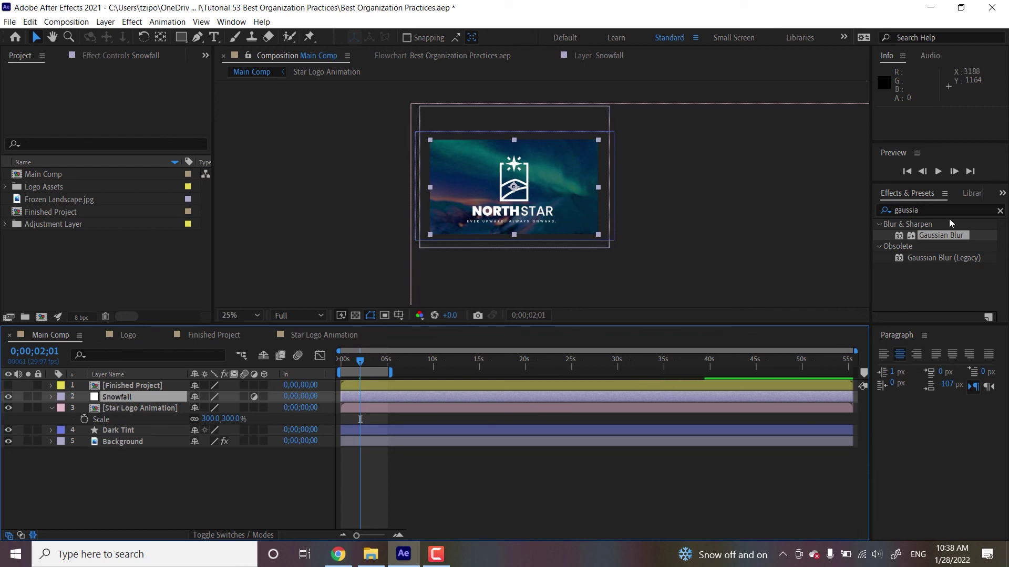
# Step: Apply CC Snowfall to the Snowfall layer and set flake Size to 9
pyautogui.click(930, 210)
pyautogui.write('cc snow')
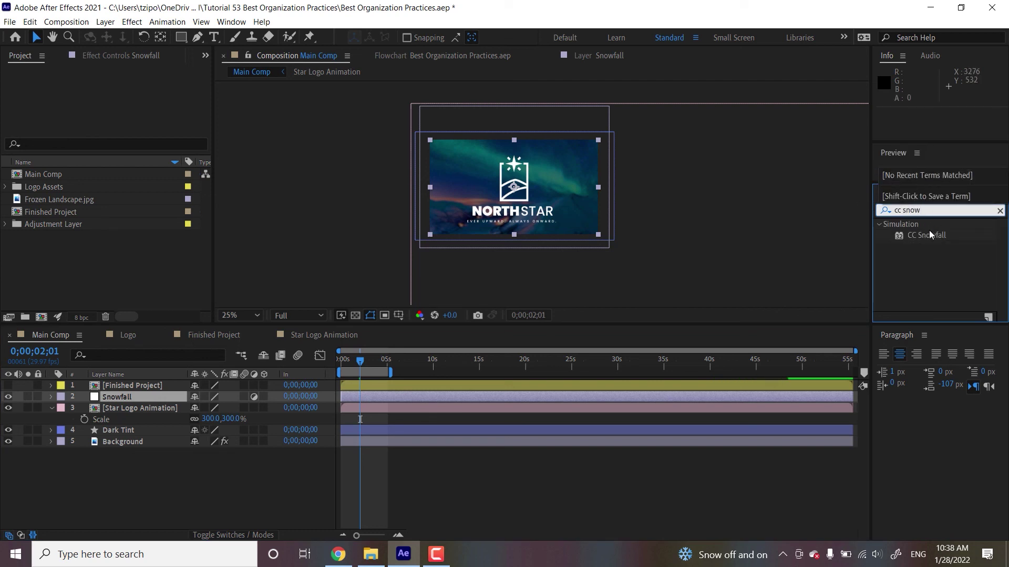
pyautogui.moveTo(928, 234); pyautogui.dragTo(425, 393)
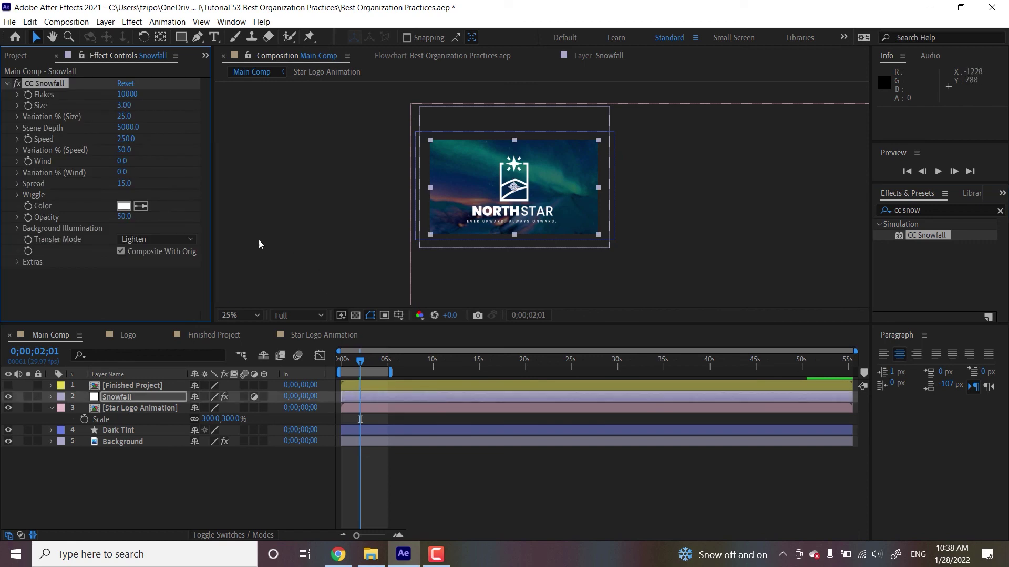
pyautogui.click(120, 105)
pyautogui.write('9')
pyautogui.press('Return')
# Step: Zoom the composition view to 50% and preview the falling snow
pyautogui.press('z')
pyautogui.click(548, 179)
pyautogui.press('v')
pyautogui.press('space')
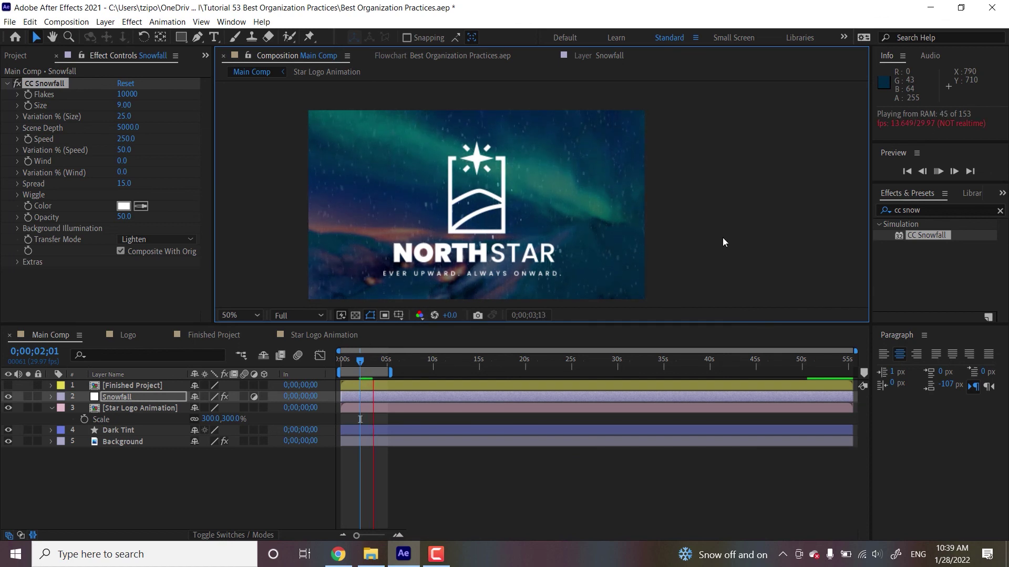
pyautogui.click(723, 242)
pyautogui.press(',')
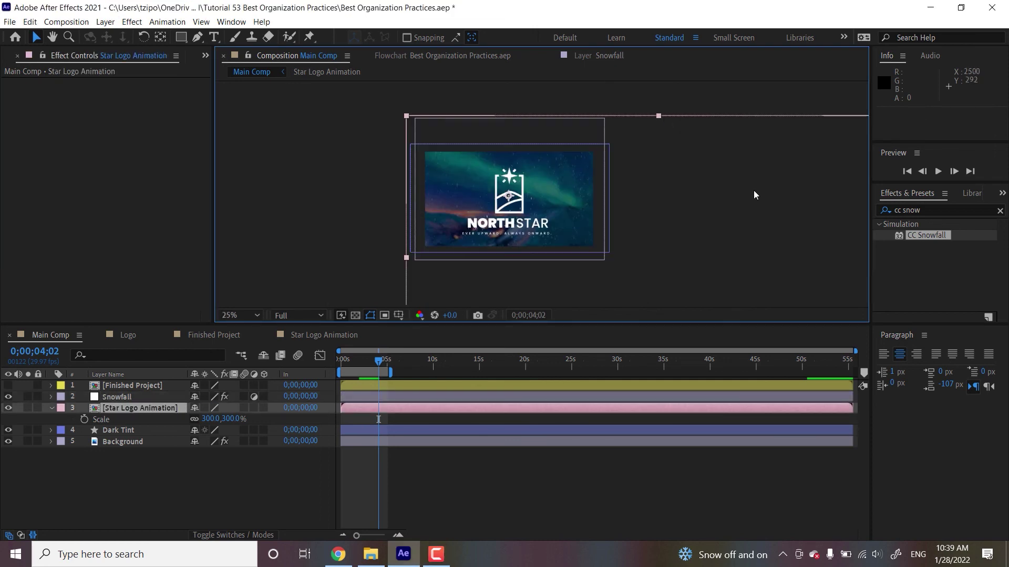
pyautogui.press('space')
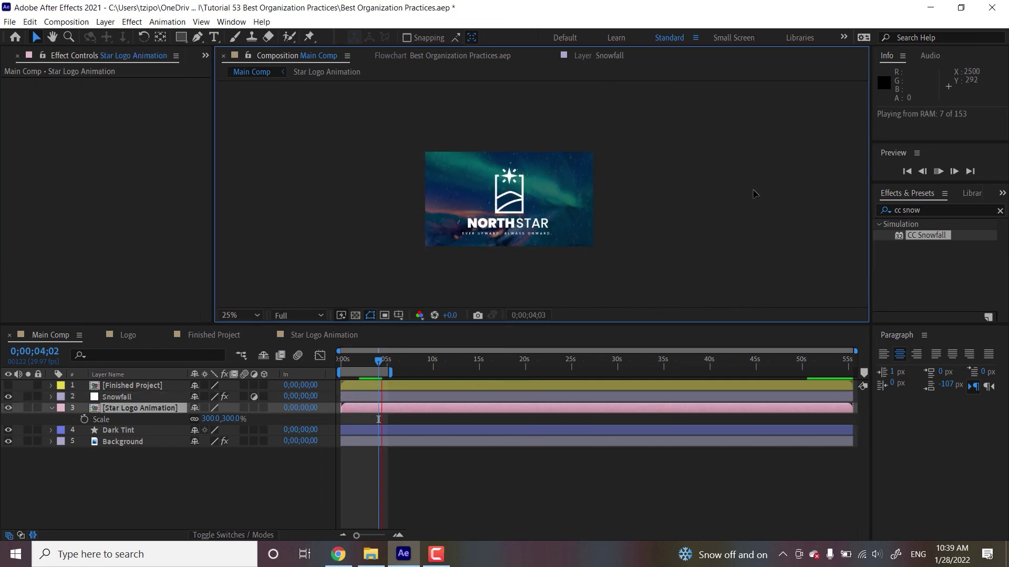